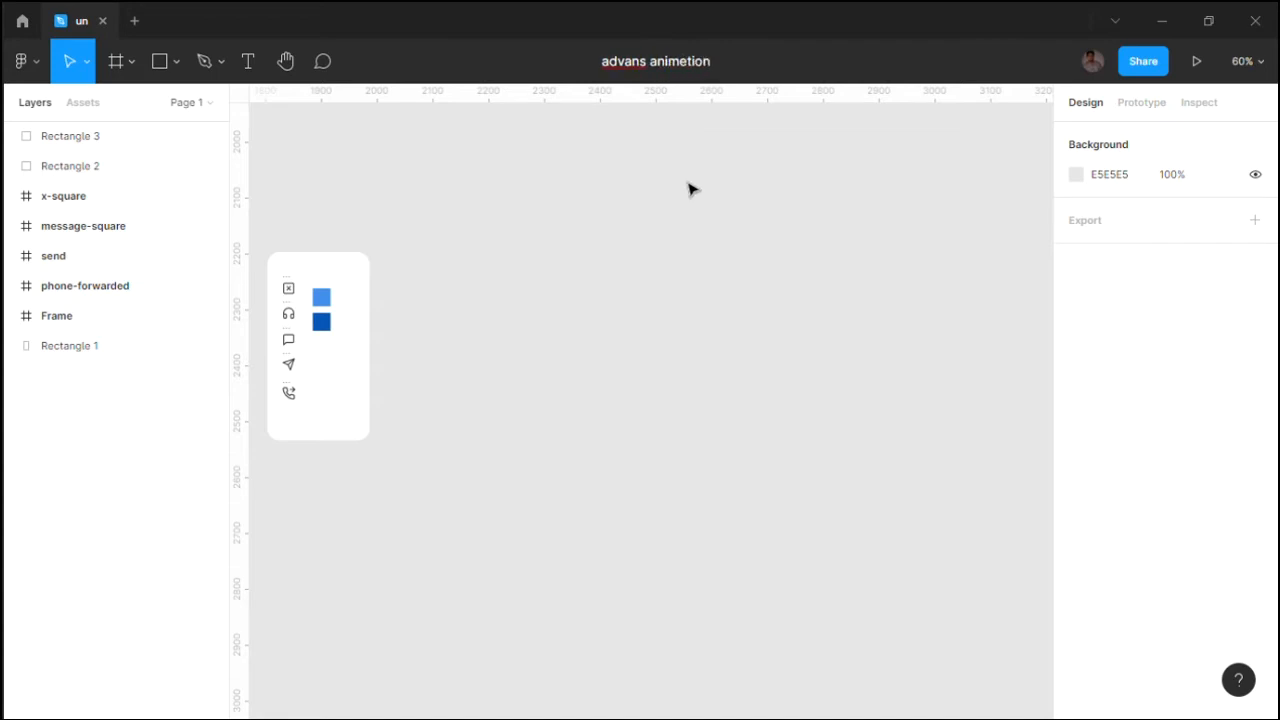
Create a MacBook Pro 16" frame beside the swatch card and fill it with the light blue swatch colour 3F8EEC
{"action": "left_click", "coordinate": [112, 64]}
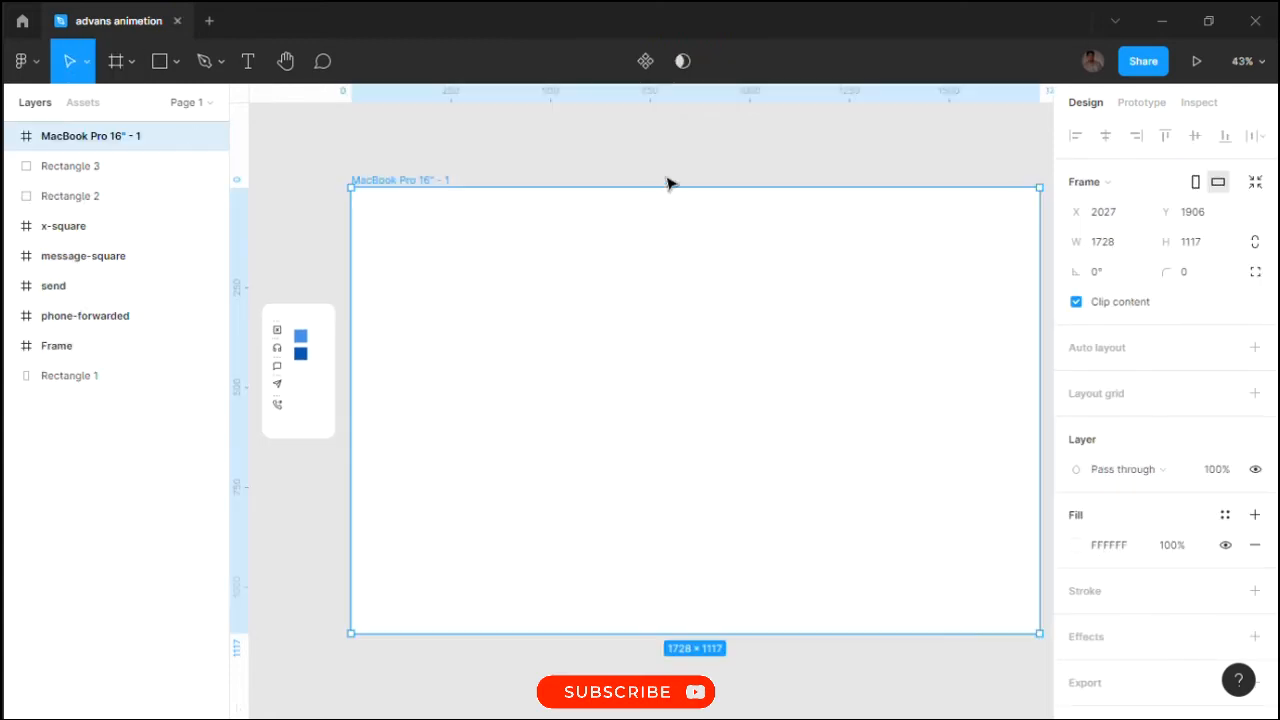
{"action": "left_click", "coordinate": [668, 183]}
{"action": "left_click", "coordinate": [626, 291]}
{"action": "key", "text": "i"}
{"action": "left_click", "coordinate": [300, 337]}
{"action": "left_click", "coordinate": [668, 163]}
Draw a circle about 701 × 701 and place it so it overhangs the frame's top-left corner
{"action": "key", "text": "o"}
{"action": "left_click_drag", "start_coordinate": [362, 188], "coordinate": [642, 467]}
{"action": "key", "text": "o"}
{"action": "key", "text": "v"}
{"action": "left_click_drag", "start_coordinate": [551, 346], "coordinate": [531, 329]}
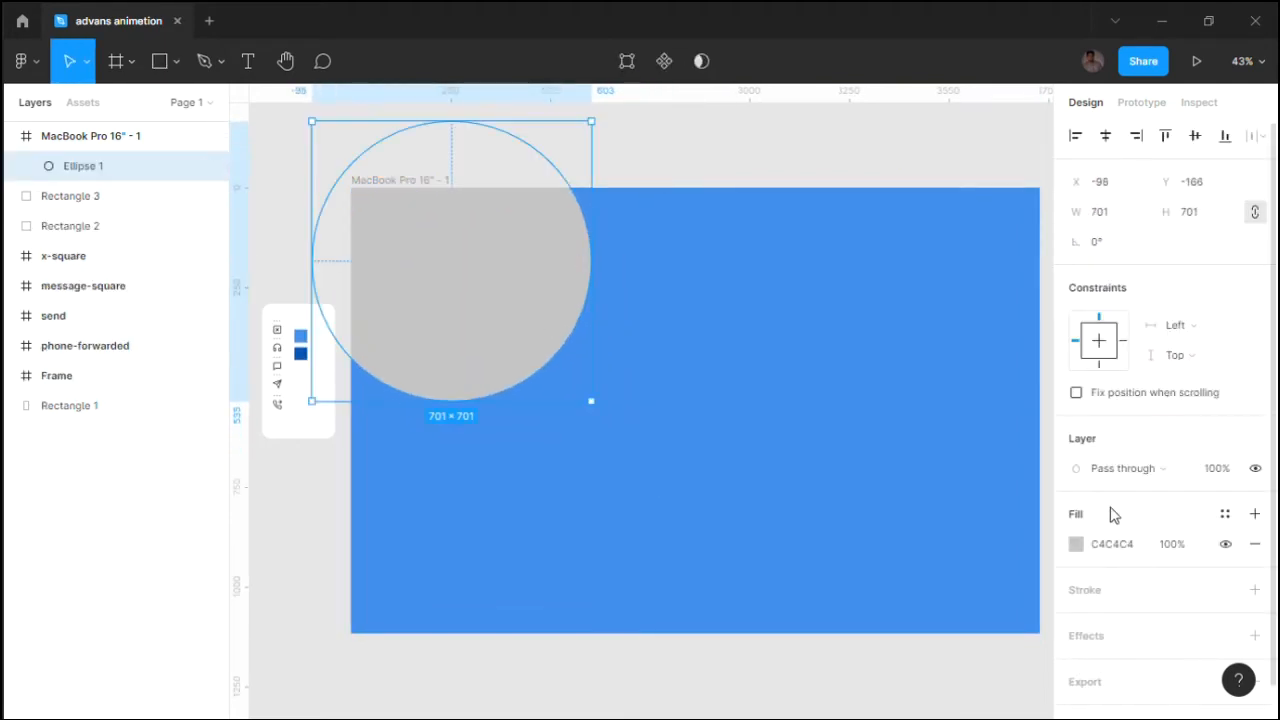
Give the circle a linear gradient fill from grey C4C4C4 to the light blue swatch colour 3F8EEC
{"action": "left_click", "coordinate": [1077, 544]}
{"action": "left_click", "coordinate": [870, 231]}
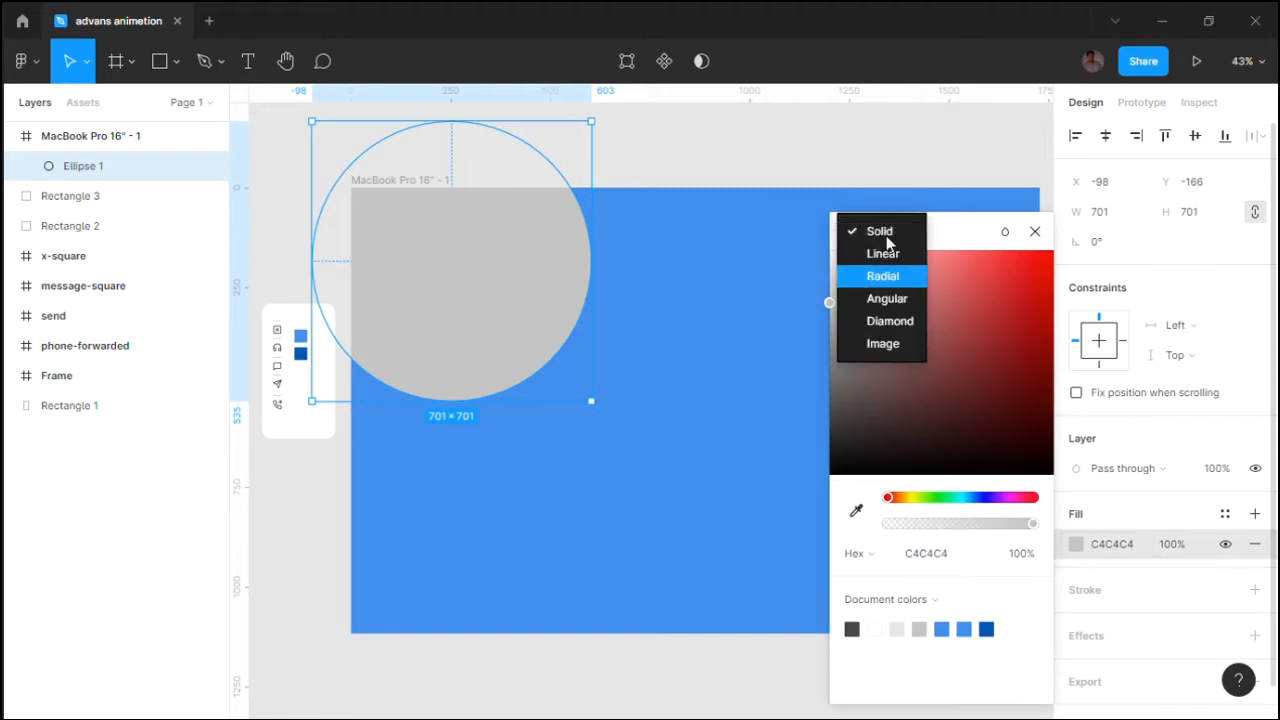
{"action": "left_click", "coordinate": [880, 274]}
{"action": "left_click", "coordinate": [876, 163]}
{"action": "left_click", "coordinate": [871, 134]}
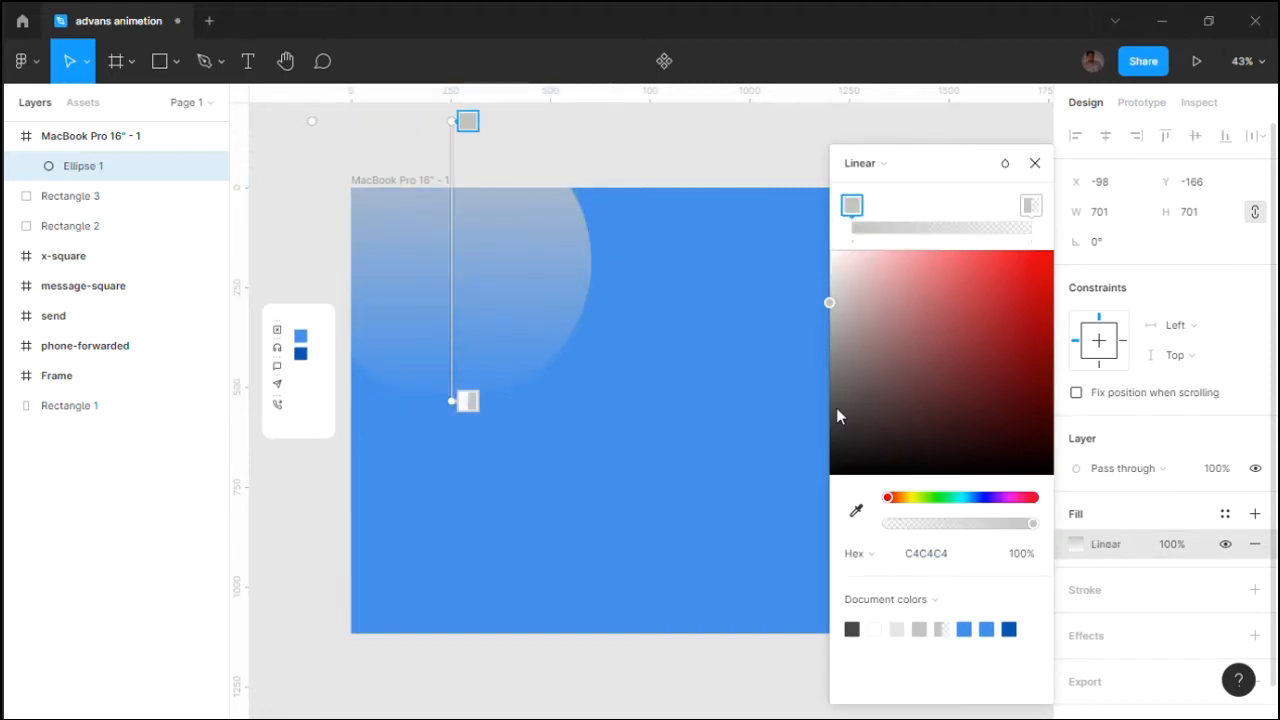
{"action": "left_click", "coordinate": [856, 511]}
{"action": "key", "text": "Escape"}
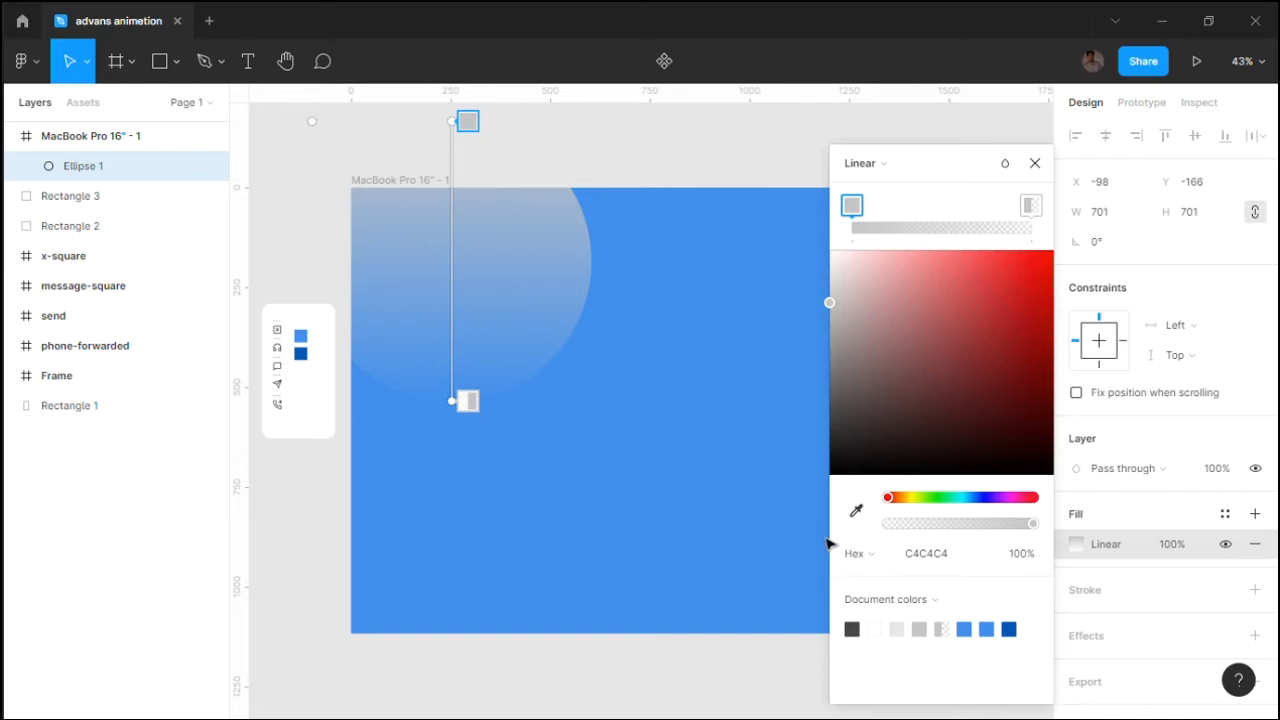
{"action": "left_click", "coordinate": [858, 511]}
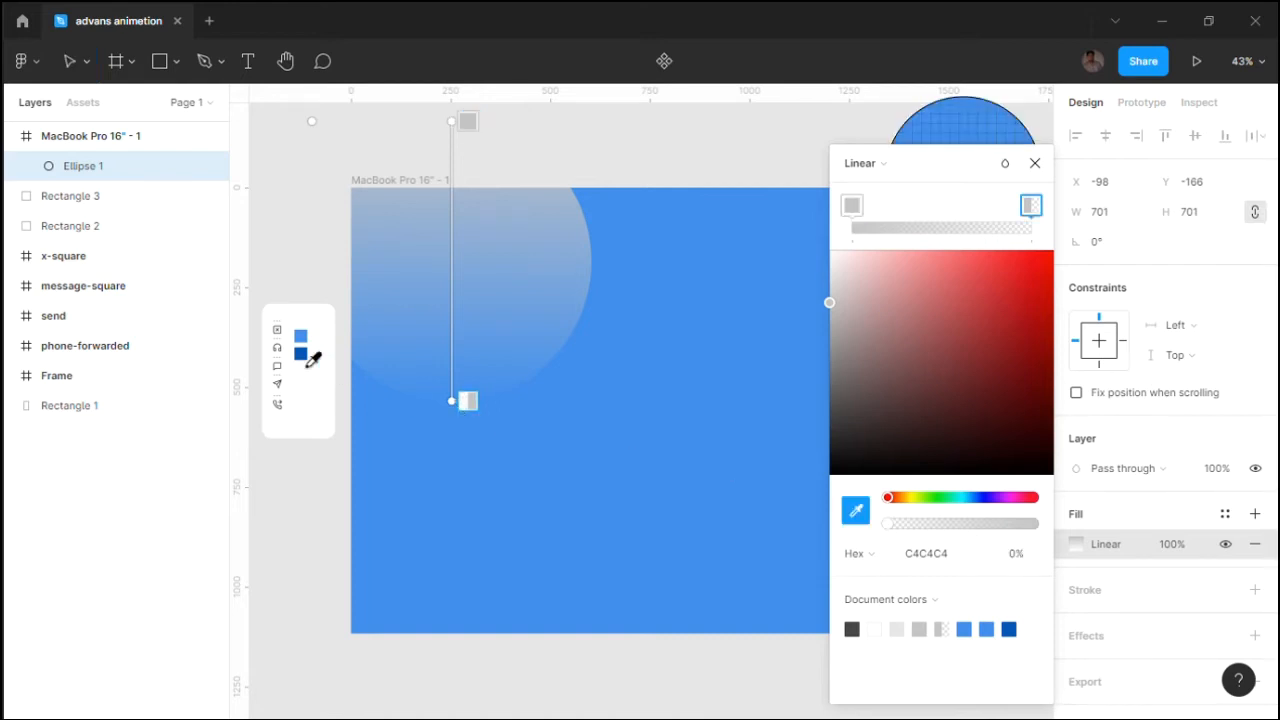
{"action": "left_click", "coordinate": [301, 340]}
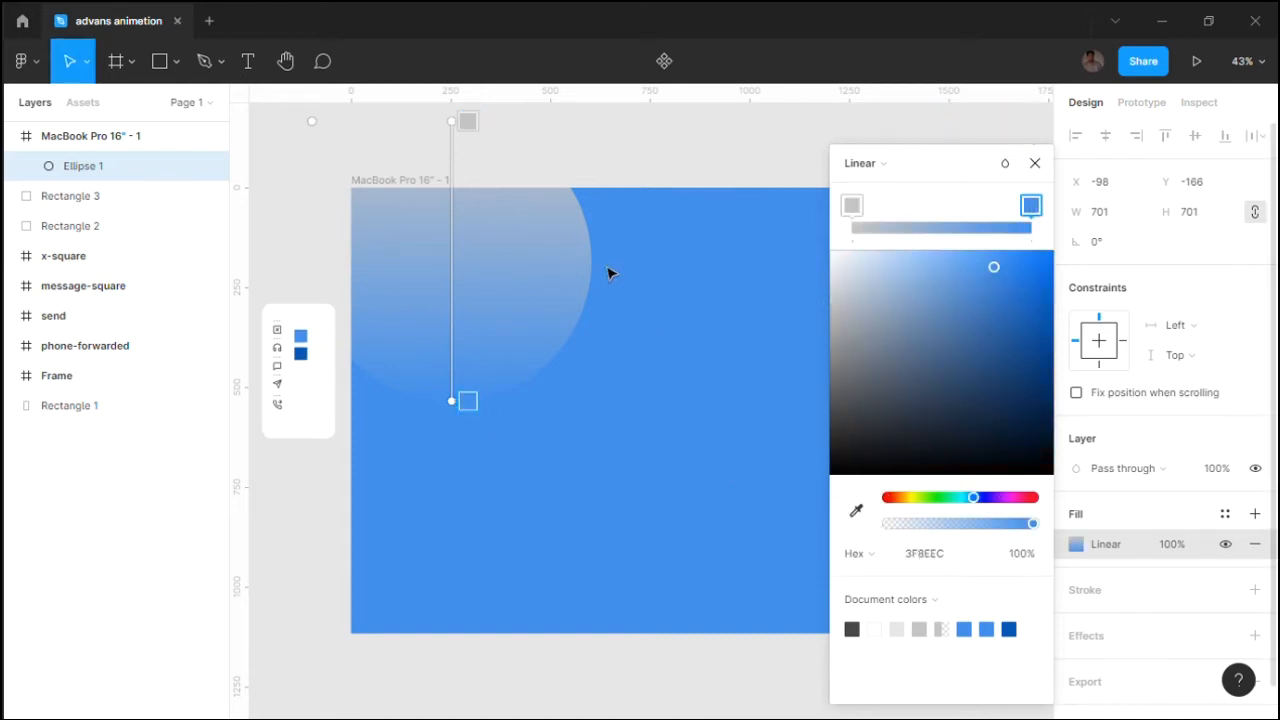
Try light blue and white colours for the circle's gradient stops
{"action": "left_click_drag", "start_coordinate": [845, 203], "coordinate": [887, 242]}
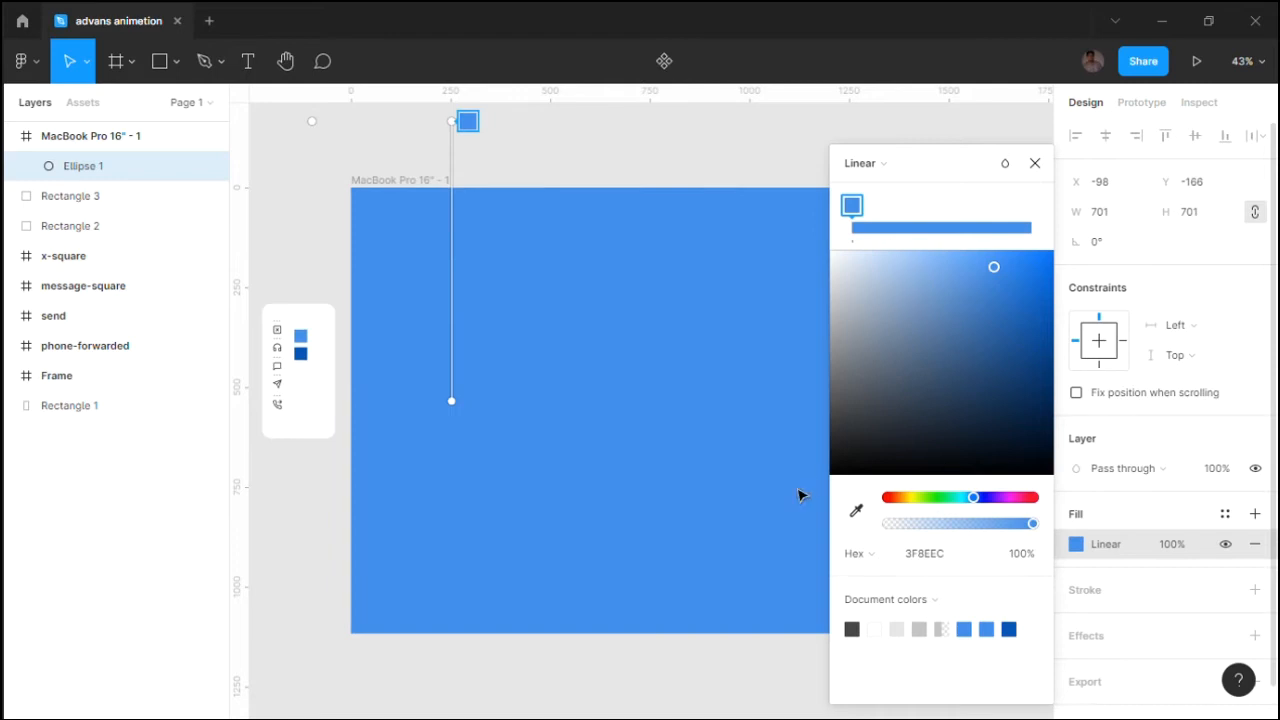
{"action": "left_click_drag", "start_coordinate": [921, 313], "coordinate": [700, 197]}
{"action": "left_click", "coordinate": [985, 228]}
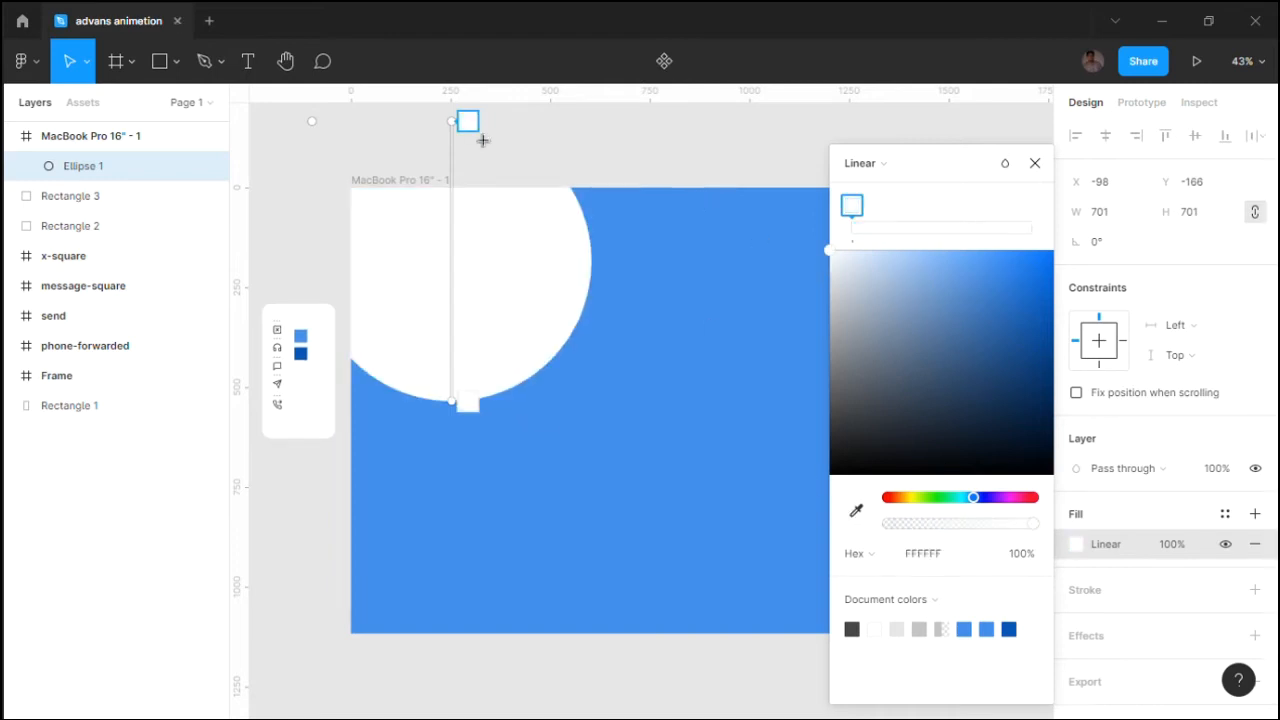
{"action": "left_click_drag", "start_coordinate": [468, 335], "coordinate": [470, 400]}
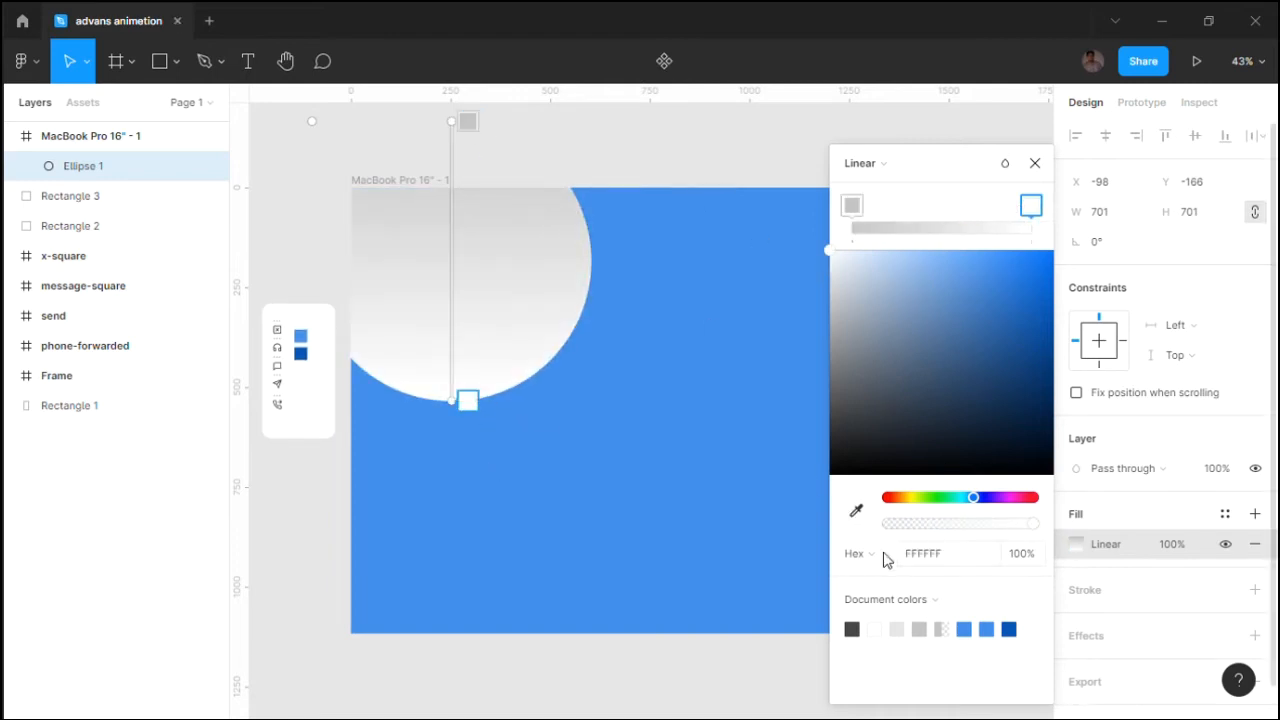
{"action": "left_click", "coordinate": [856, 511]}
{"action": "left_click", "coordinate": [303, 340]}
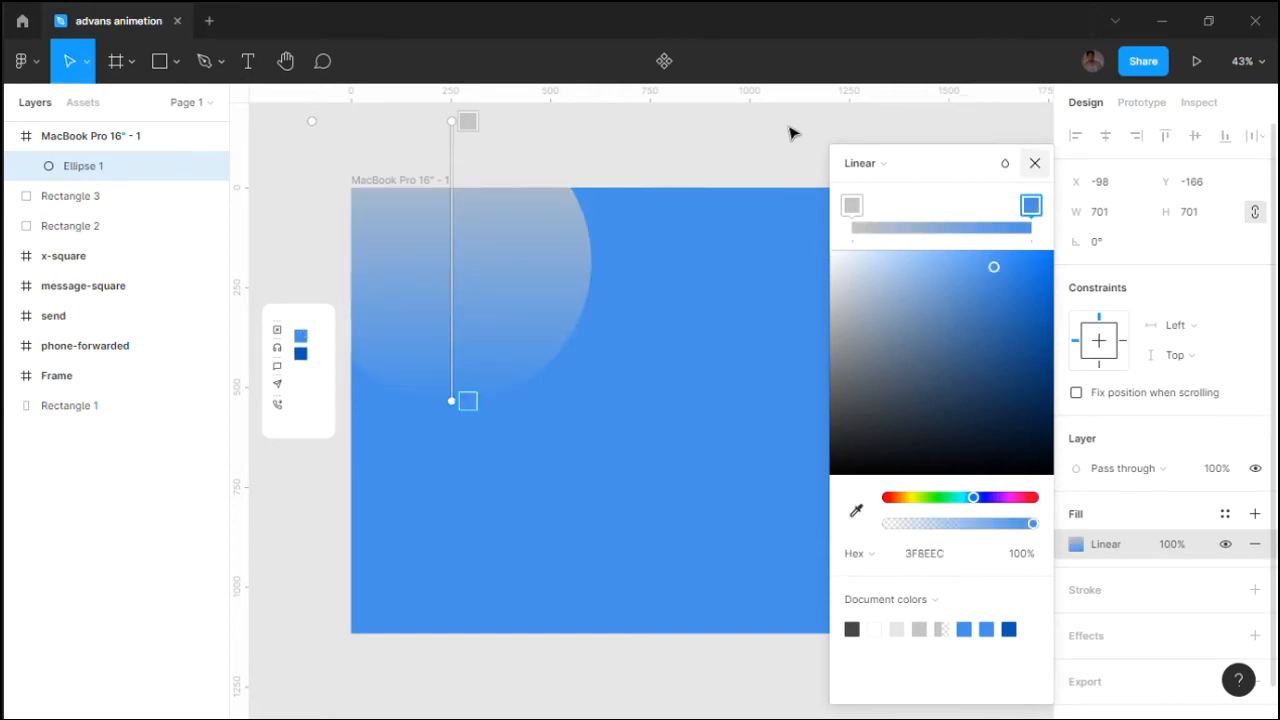
{"action": "left_click", "coordinate": [1035, 163]}
Duplicate the gradient circle toward the frame's top-right area and reverse the copy's gradient to run from light blue to grey
{"action": "left_click_drag", "start_coordinate": [492, 315], "coordinate": [931, 294]}
{"action": "left_click", "coordinate": [1076, 544]}
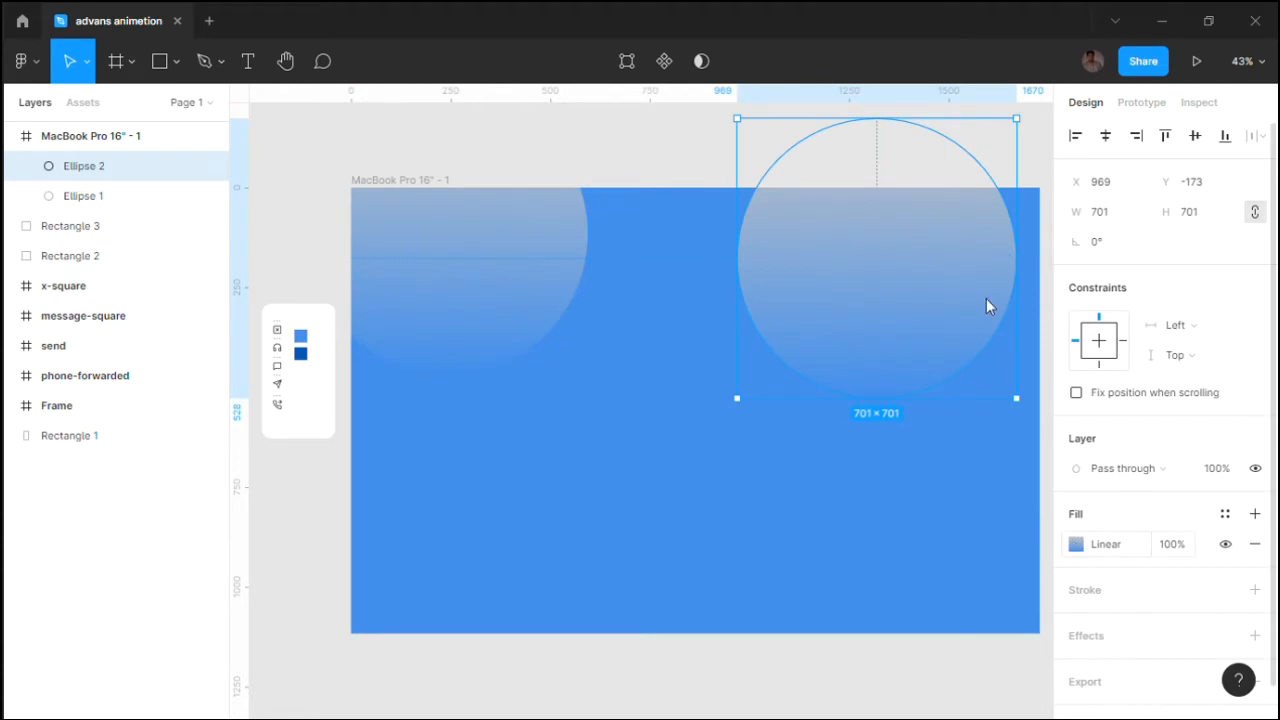
{"action": "mouse_move", "coordinate": [931, 215]}
{"action": "left_mouse_down"}
{"action": "mouse_move", "coordinate": [866, 210]}
{"action": "mouse_move", "coordinate": [951, 212]}
{"action": "left_mouse_up"}
{"action": "left_click_drag", "start_coordinate": [857, 214], "coordinate": [1031, 216]}
{"action": "left_click_drag", "start_coordinate": [951, 210], "coordinate": [821, 240]}
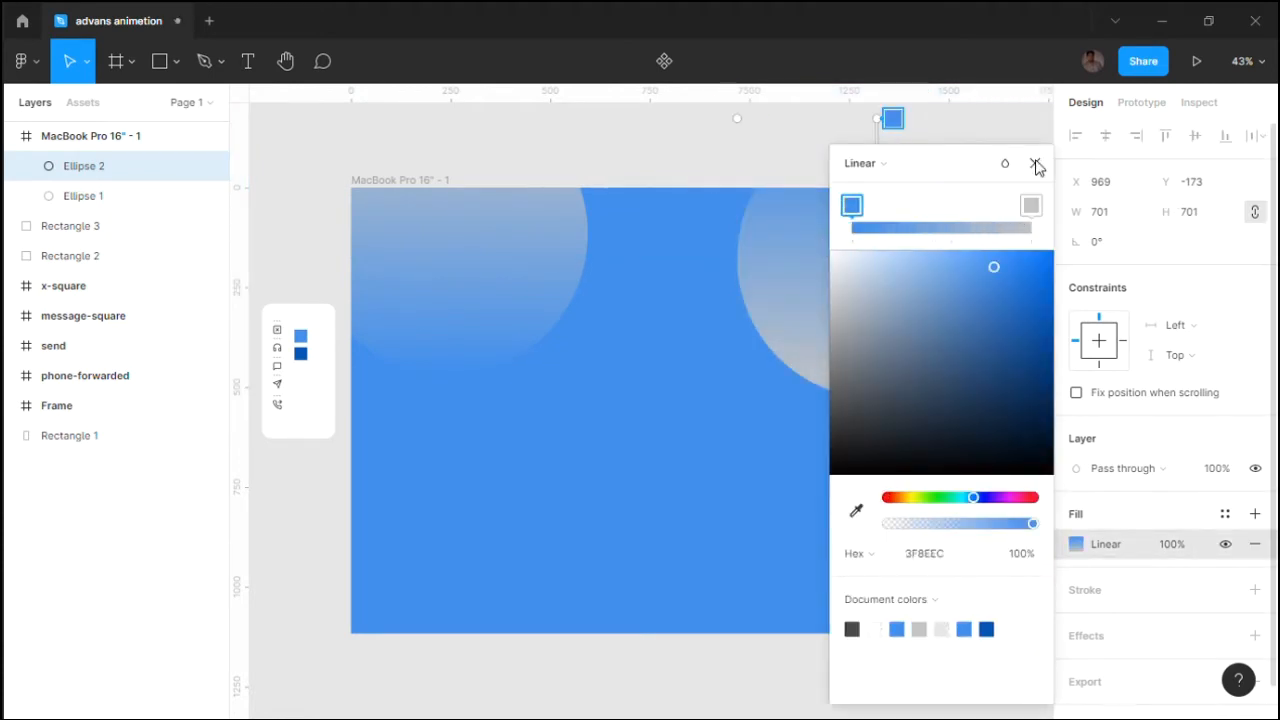
{"action": "left_click", "coordinate": [1035, 163]}
Shrink the copied circle to about 411 × 411 and move it over the frame's top-right corner
{"action": "left_click_drag", "start_coordinate": [738, 119], "coordinate": [854, 235]}
{"action": "left_click_drag", "start_coordinate": [985, 310], "coordinate": [1051, 197]}
{"action": "left_click_drag", "start_coordinate": [854, 269], "coordinate": [805, 242]}
{"action": "left_click_drag", "start_coordinate": [970, 228], "coordinate": [965, 218]}
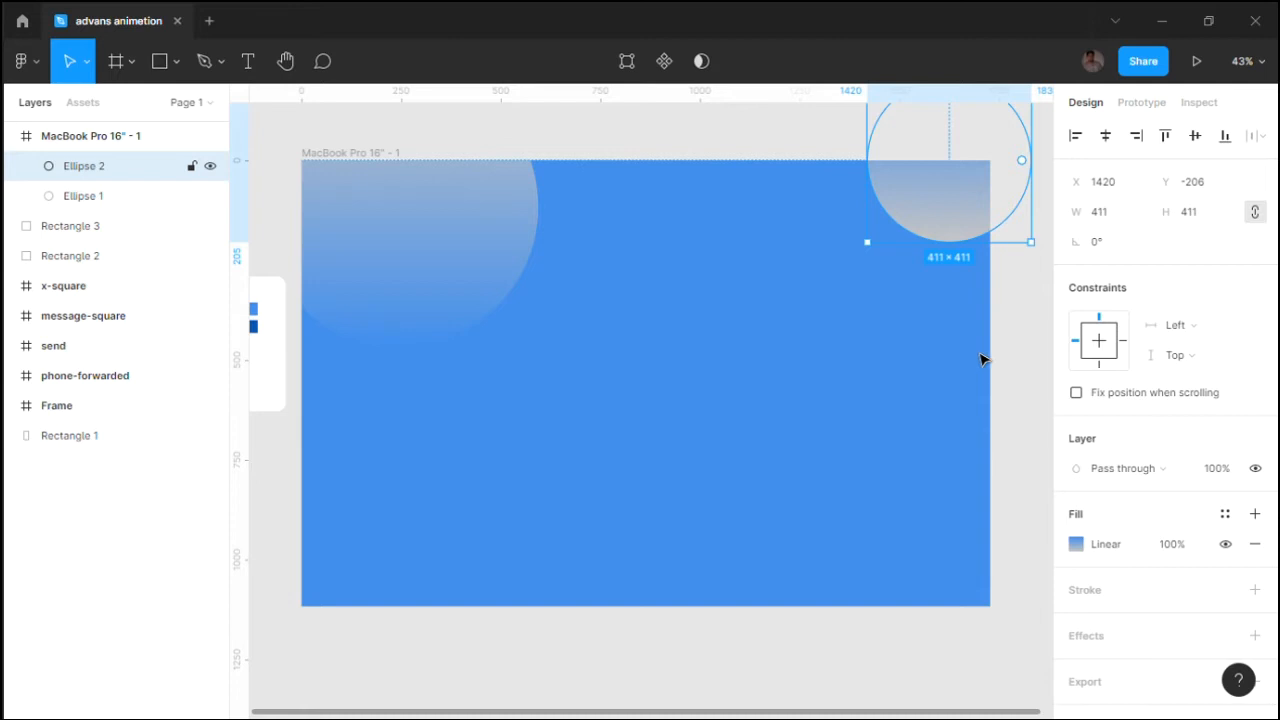
{"action": "left_click", "coordinate": [975, 335]}
Duplicate the smaller gradient circle and place the copy over the frame's bottom-left corner
{"action": "left_click", "coordinate": [960, 229]}
{"action": "left_click_drag", "start_coordinate": [960, 229], "coordinate": [326, 638], "text": "alt"}
{"action": "left_click_drag", "start_coordinate": [86, 137], "coordinate": [93, 185]}
{"action": "left_click_drag", "start_coordinate": [387, 607], "coordinate": [377, 609]}
{"action": "left_click", "coordinate": [547, 677]}
Add the heading "Floating Animetion In Figma" in the left half of the frame
{"action": "left_click", "coordinate": [248, 61]}
{"action": "left_click", "coordinate": [419, 304]}
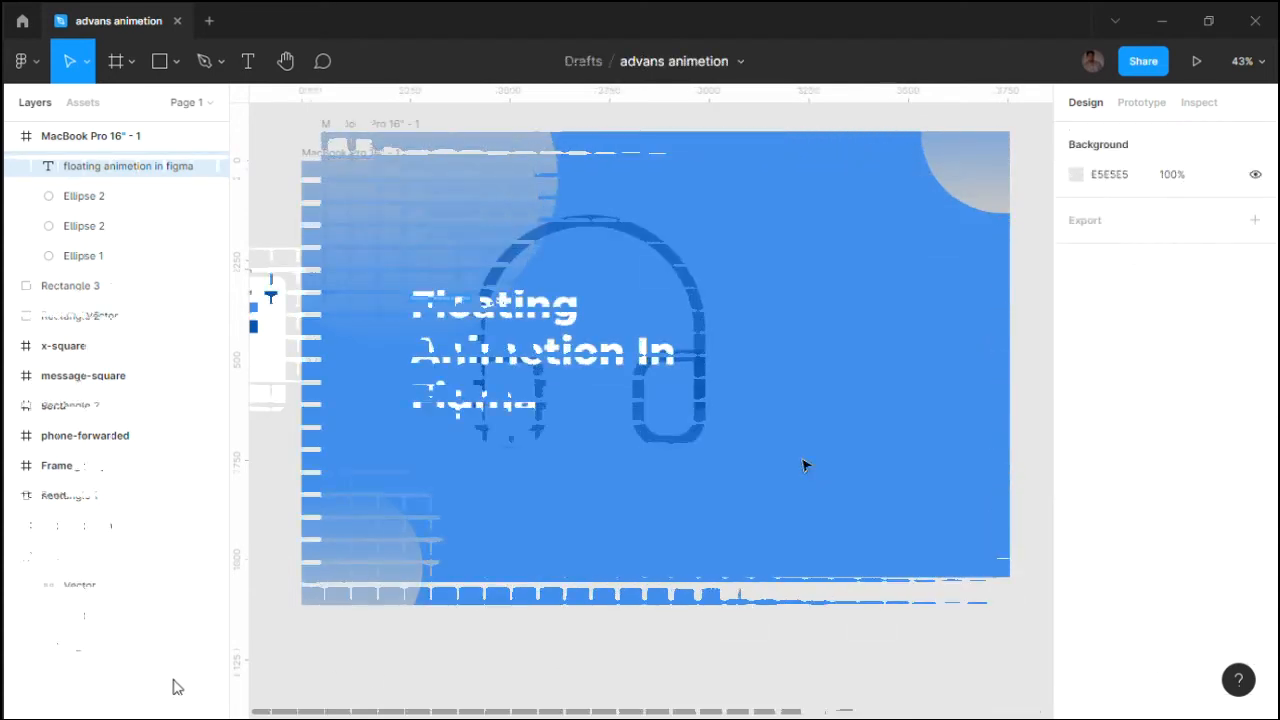
{"action": "left_click_drag", "start_coordinate": [563, 358], "coordinate": [536, 358]}
Move the large headphones icon left behind the heading, to about X 206, Y 131
{"action": "left_click", "coordinate": [636, 250]}
{"action": "left_click_drag", "start_coordinate": [618, 242], "coordinate": [580, 240]}
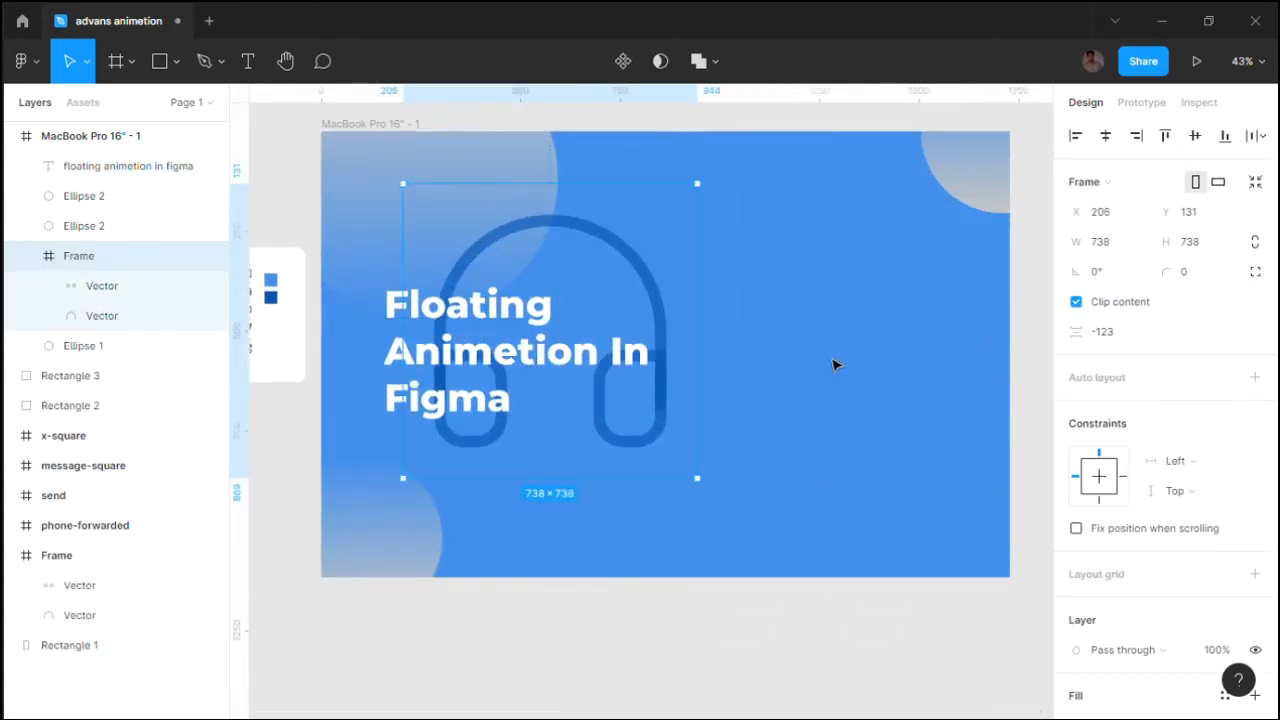
{"action": "left_click", "coordinate": [834, 361]}
{"action": "scroll", "coordinate": [834, 361], "scroll_direction": "down", "scroll_amount": 1}
{"action": "left_click_drag", "start_coordinate": [848, 357], "coordinate": [826, 357]}
{"action": "scroll", "coordinate": [860, 386], "scroll_direction": "up", "scroll_amount": 1}
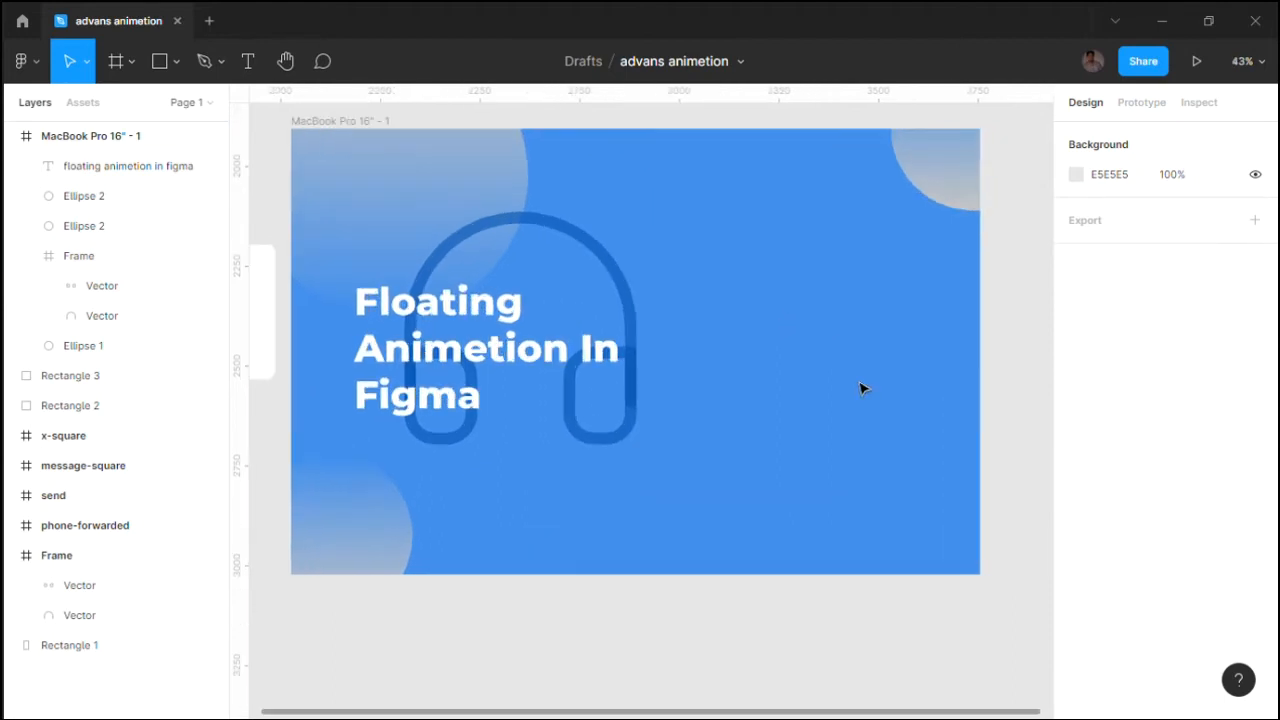
Draw a circle about 94 × 94 near the frame's bottom-right corner and fill it with the dark blue swatch colour 0254B5
{"action": "left_click", "coordinate": [176, 62]}
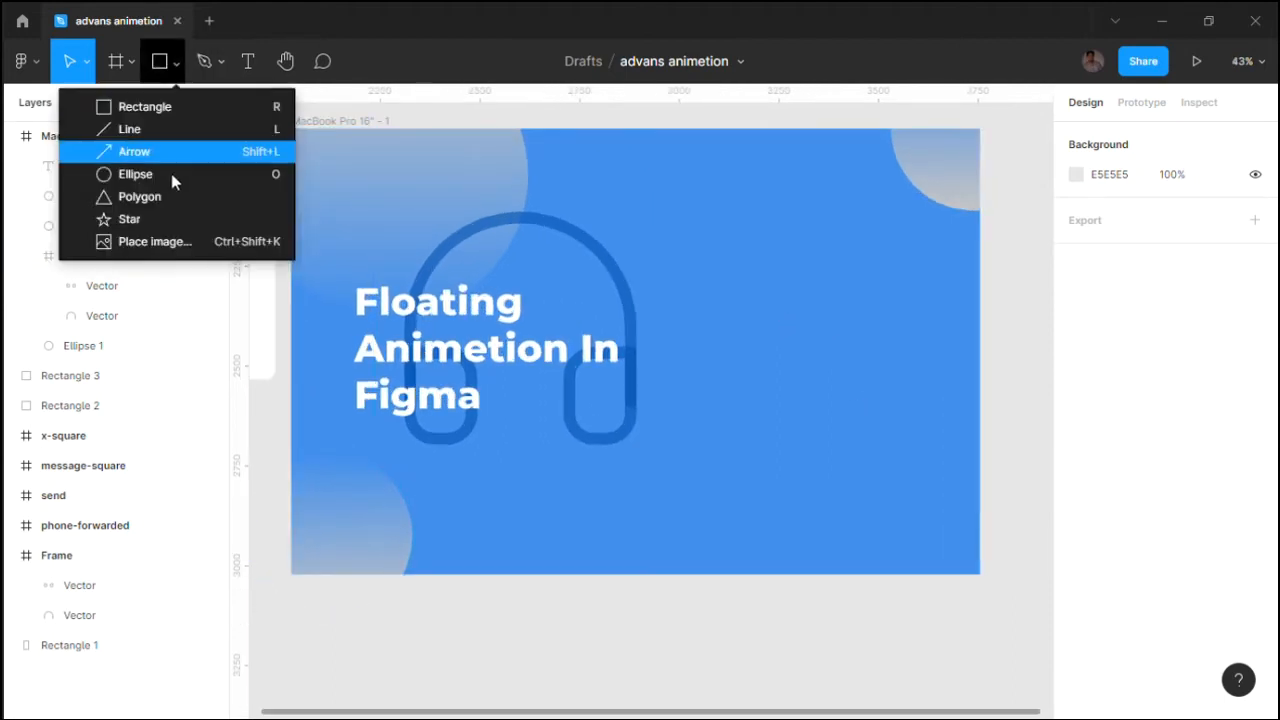
{"action": "left_click", "coordinate": [169, 174]}
{"action": "left_click_drag", "start_coordinate": [956, 551], "coordinate": [925, 521]}
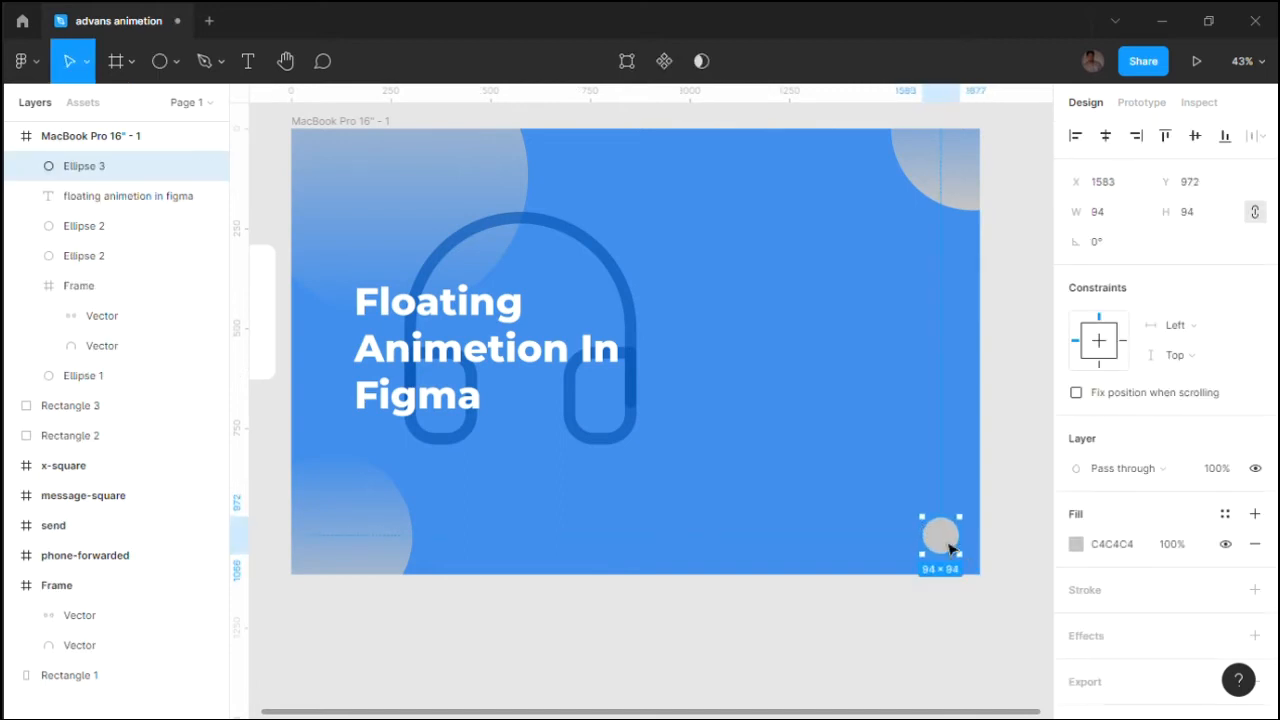
{"action": "key", "text": "i"}
{"action": "left_click_drag", "start_coordinate": [694, 400], "coordinate": [805, 394]}
{"action": "left_click", "coordinate": [352, 288]}
{"action": "left_click_drag", "start_coordinate": [825, 622], "coordinate": [737, 619]}
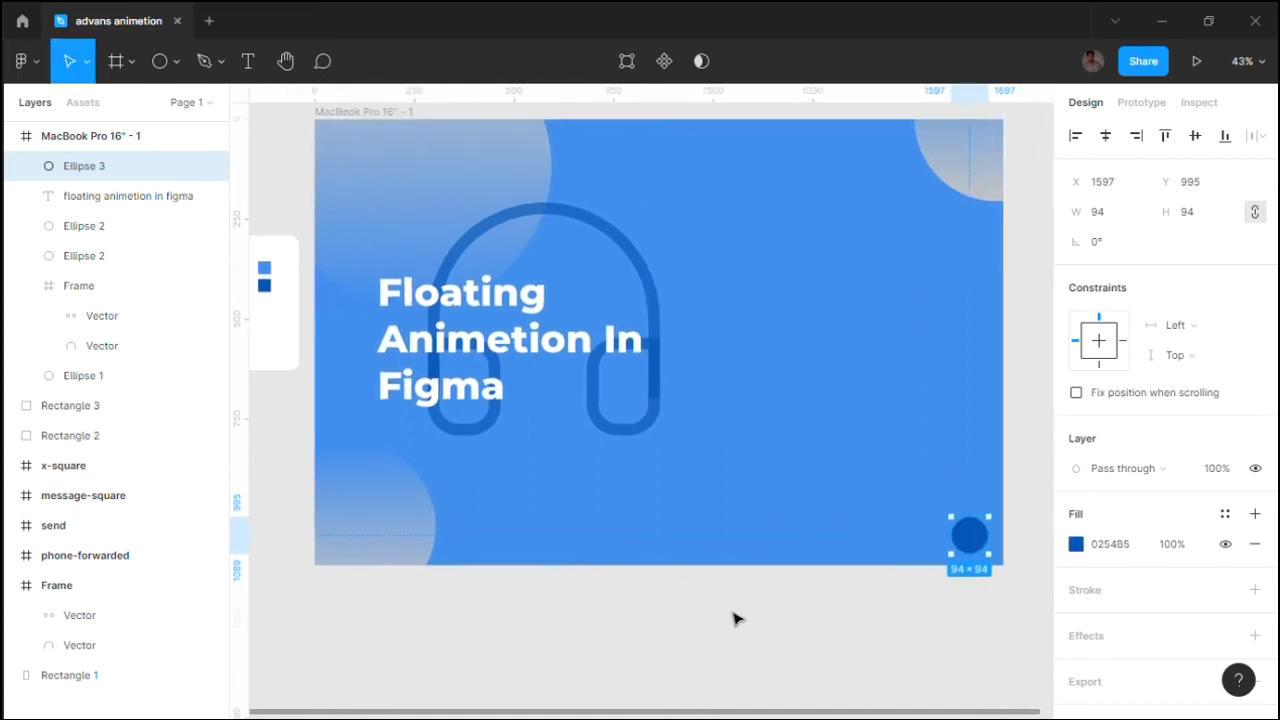
{"action": "left_click", "coordinate": [909, 630]}
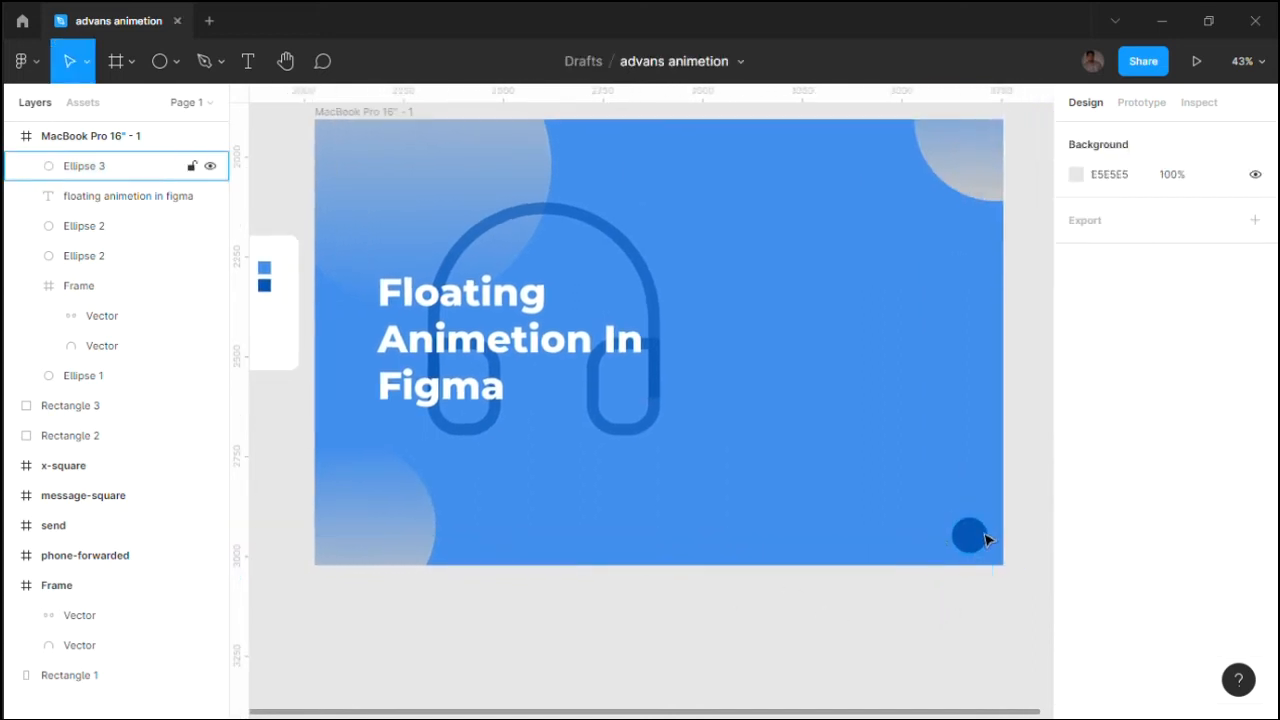
Duplicate the dark blue circle three times to form a two-by-two cluster, and select the three copies
{"action": "left_click", "coordinate": [985, 540]}
{"action": "left_click_drag", "start_coordinate": [985, 540], "coordinate": [927, 552], "text": "alt"}
{"action": "left_click", "coordinate": [914, 485], "text": "shift"}
{"action": "left_click", "coordinate": [969, 485], "text": "shift"}
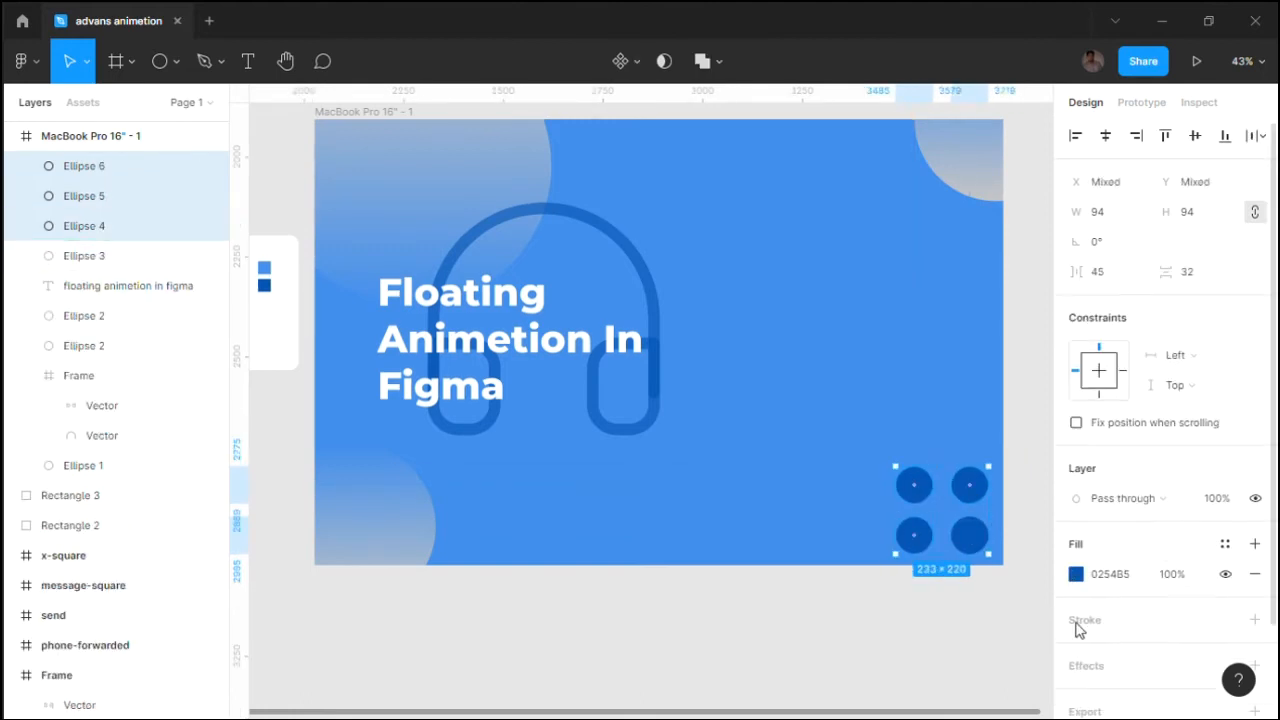
Fill the three copied circles with white FFFFFF and scale them down slightly
{"action": "left_click", "coordinate": [1075, 575]}
{"action": "left_click_drag", "start_coordinate": [940, 345], "coordinate": [748, 165]}
{"action": "left_click", "coordinate": [1034, 232]}
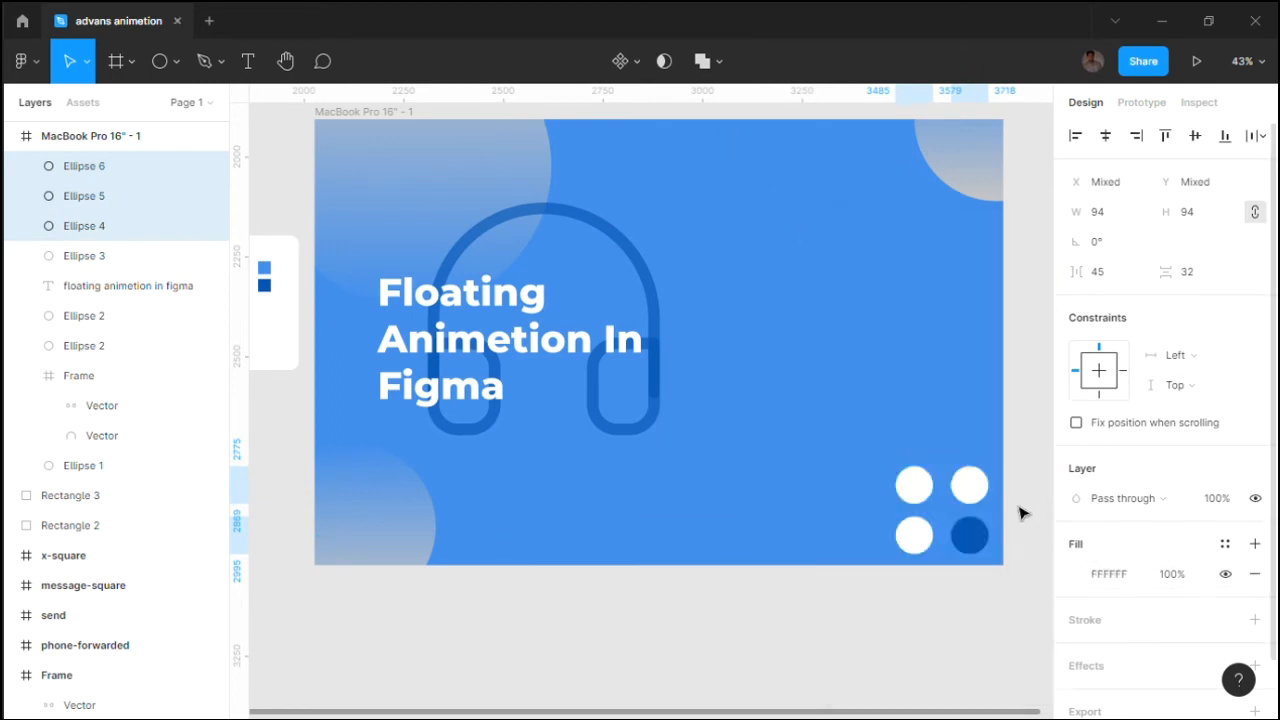
{"action": "left_click_drag", "start_coordinate": [1008, 561], "coordinate": [987, 560]}
{"action": "left_click", "coordinate": [970, 618]}
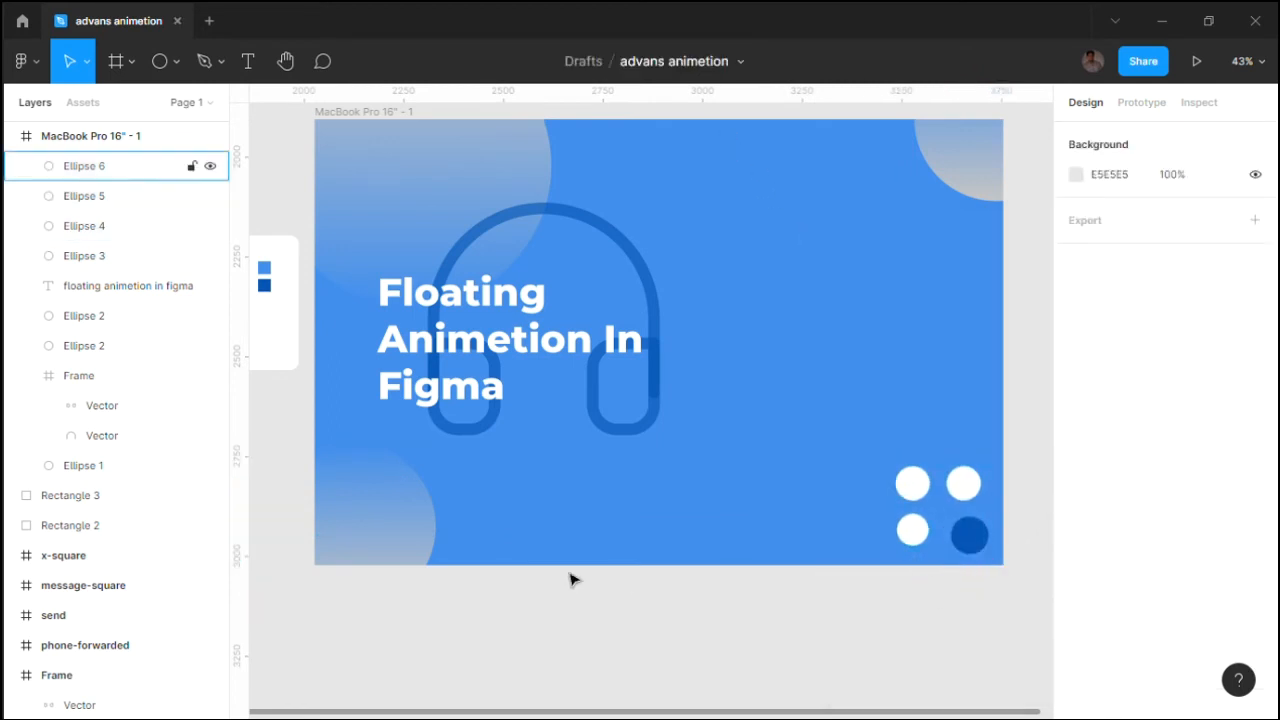
Move the 24 × 24 headphones icon from the swatch card into the MacBook Pro frame, onto the dark blue circle
{"action": "left_click", "coordinate": [11, 136]}
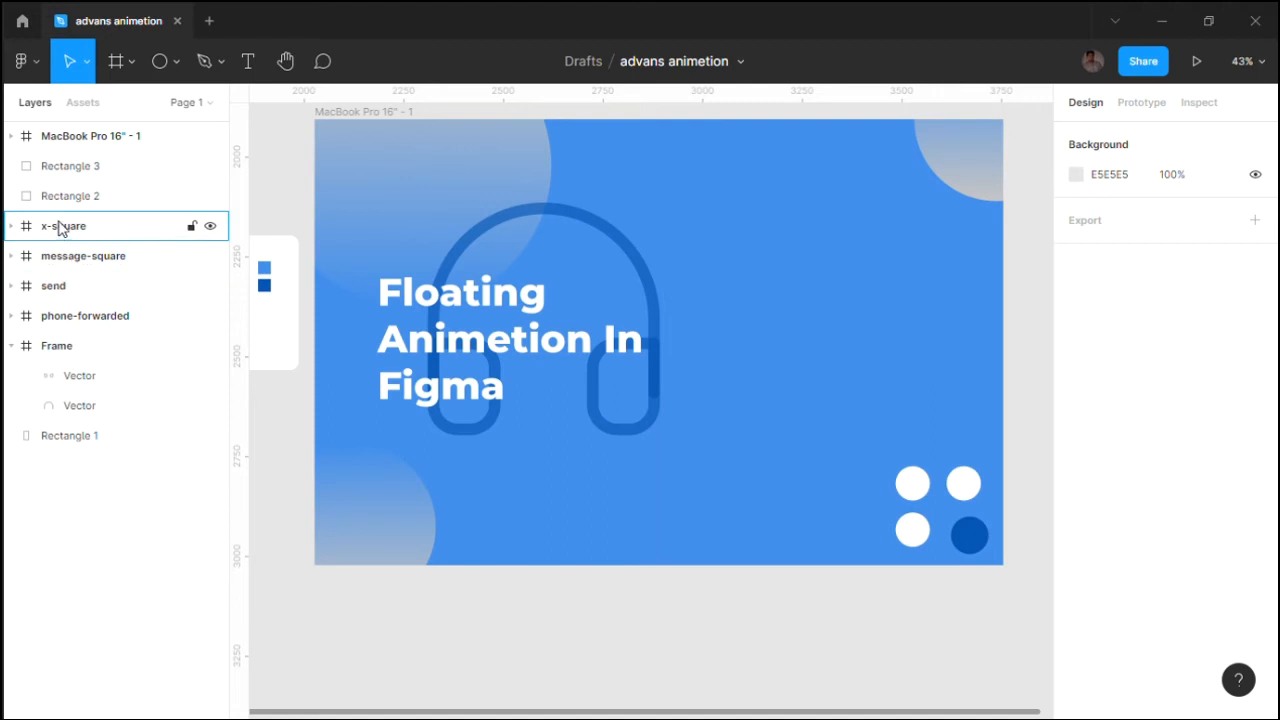
{"action": "left_click_drag", "start_coordinate": [424, 258], "coordinate": [475, 252]}
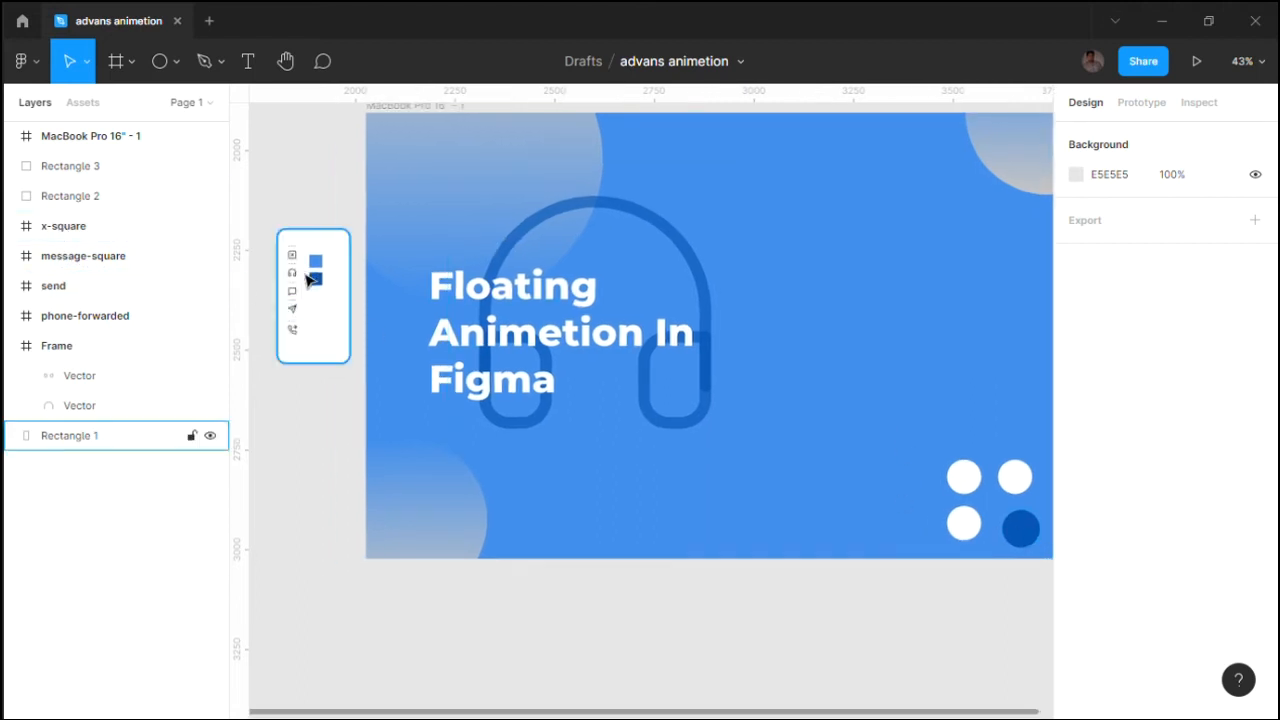
{"action": "left_click", "coordinate": [90, 405]}
{"action": "left_click", "coordinate": [69, 352]}
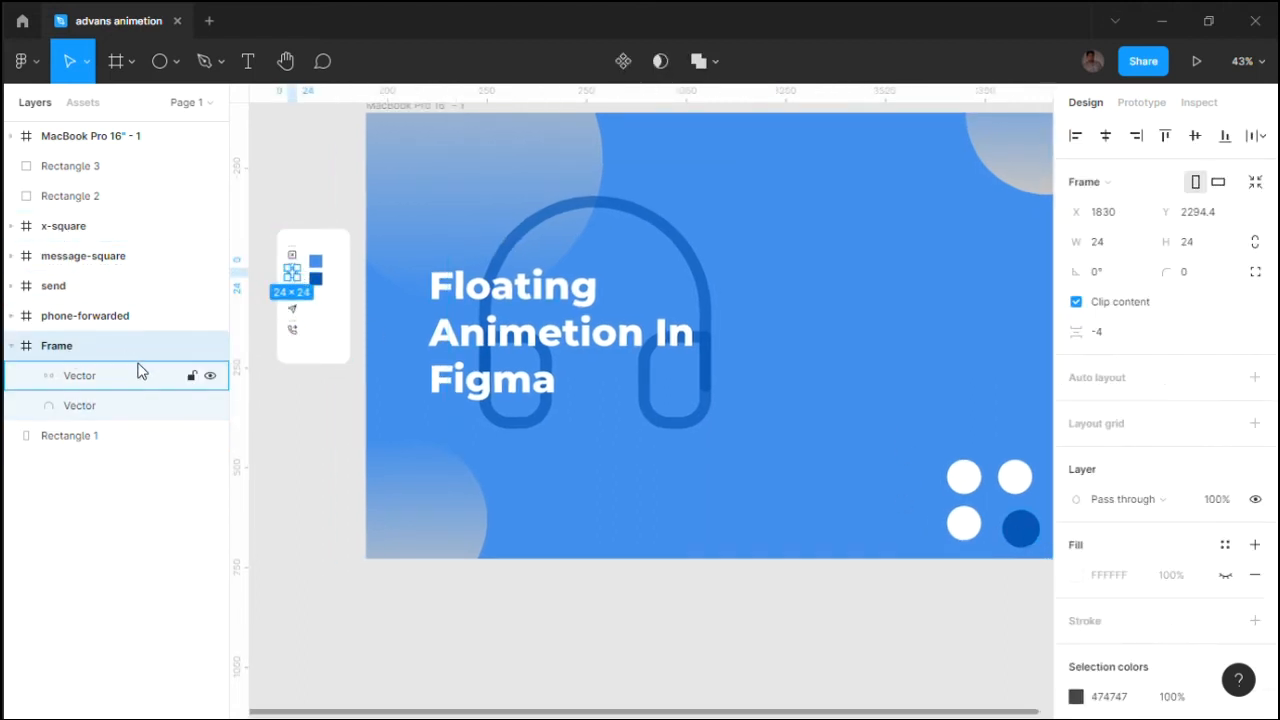
{"action": "key", "text": "Delete"}
{"action": "left_click", "coordinate": [874, 408]}
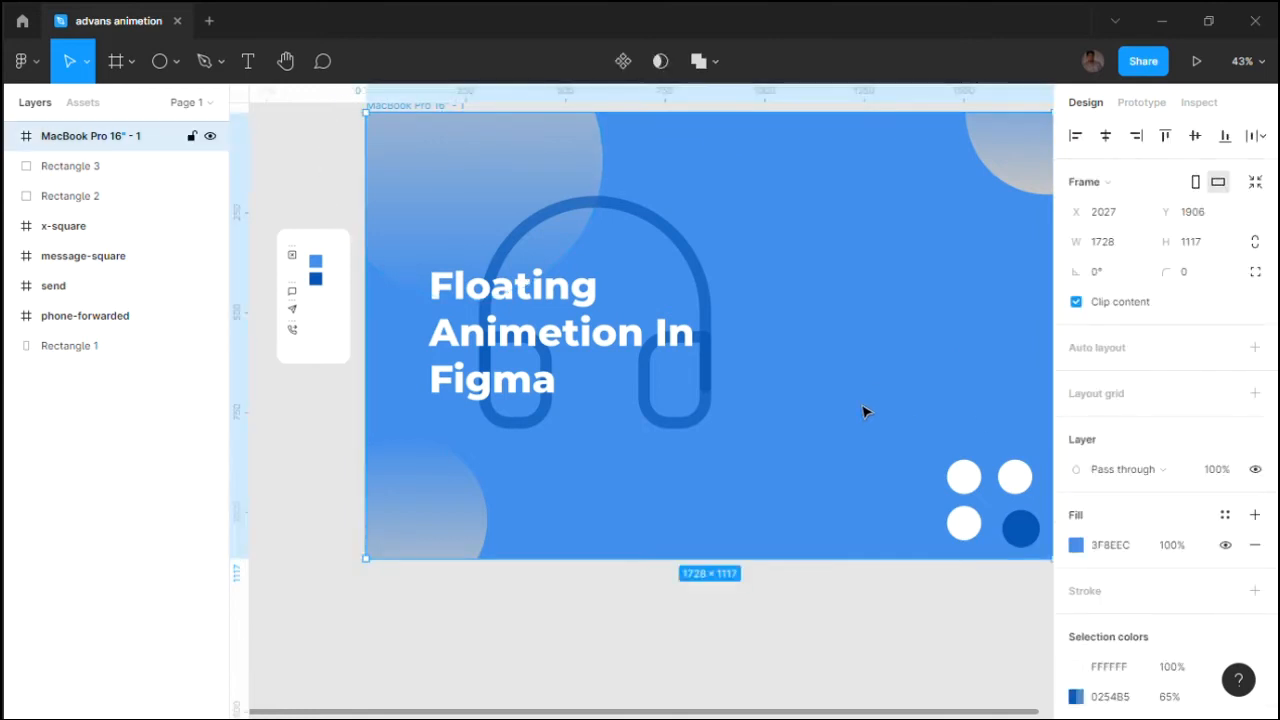
{"action": "key", "text": "ctrl+v"}
{"action": "left_click_drag", "start_coordinate": [752, 308], "coordinate": [1016, 525]}
Set the stroke colour of both vectors in the small headphones icon to white FFFFFF
{"action": "scroll", "coordinate": [1115, 590], "scroll_direction": "down", "scroll_amount": 2}
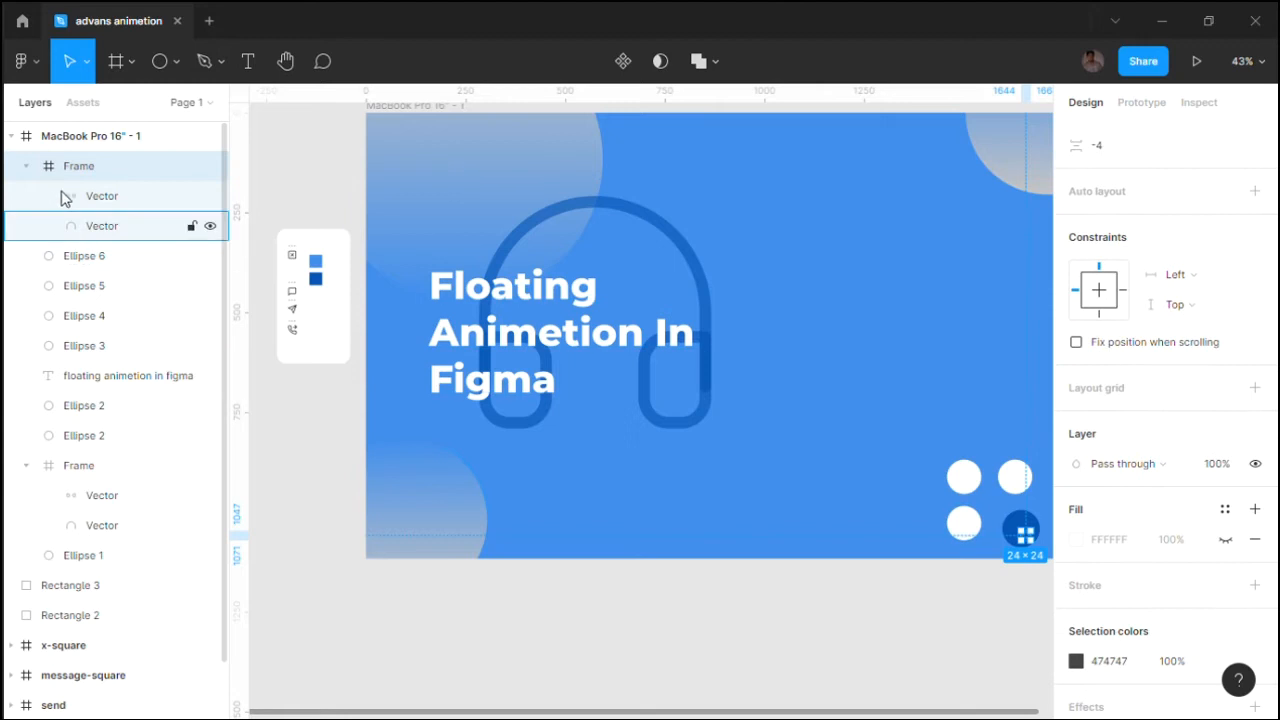
{"action": "left_click", "coordinate": [101, 196]}
{"action": "left_click", "coordinate": [105, 226], "text": "shift"}
{"action": "left_click", "coordinate": [1076, 528]}
{"action": "type", "text": "ffffff"}
{"action": "key", "text": "Return"}
{"action": "left_click", "coordinate": [1036, 229]}
Enlarge the small headphones icon's frame to about 49 × 49 on the dark blue circle
{"action": "scroll", "coordinate": [990, 575], "scroll_direction": "right", "scroll_amount": 2}
{"action": "scroll", "coordinate": [943, 551], "scroll_direction": "up", "scroll_amount": 5}
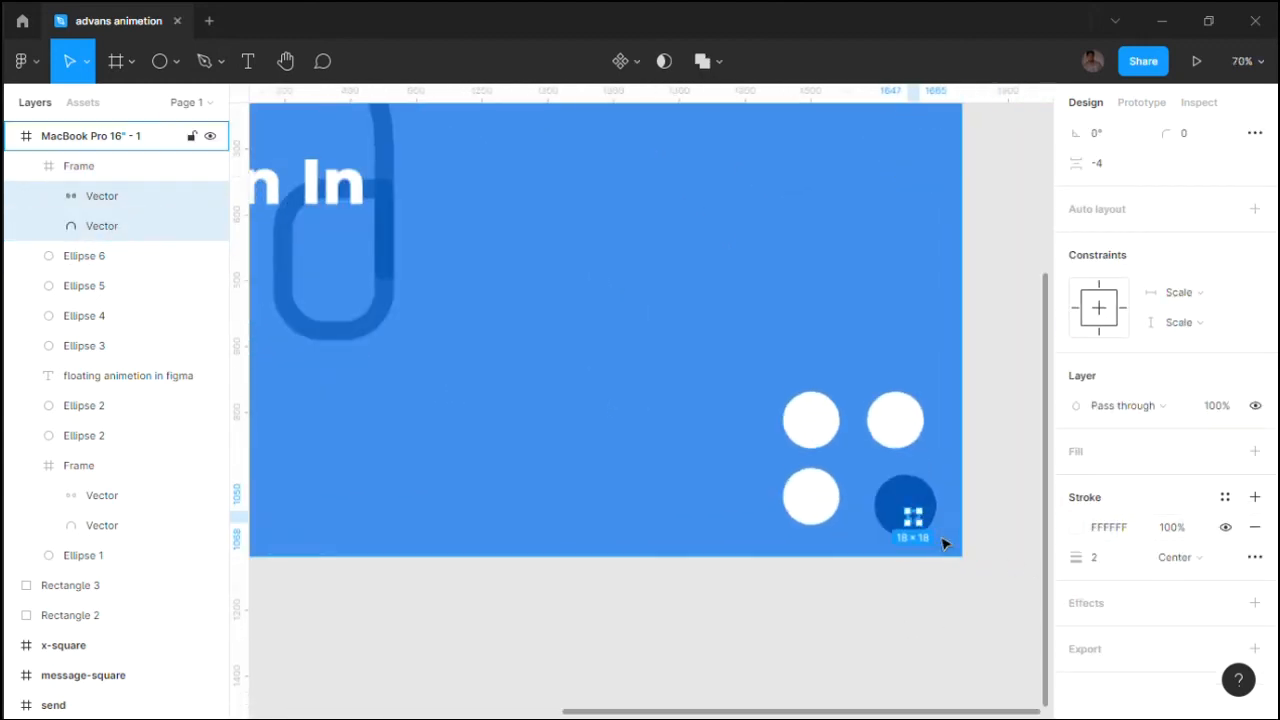
{"action": "mouse_move", "coordinate": [929, 529]}
{"action": "left_mouse_down"}
{"action": "mouse_move", "coordinate": [900, 500]}
{"action": "mouse_move", "coordinate": [929, 529]}
{"action": "left_mouse_up"}
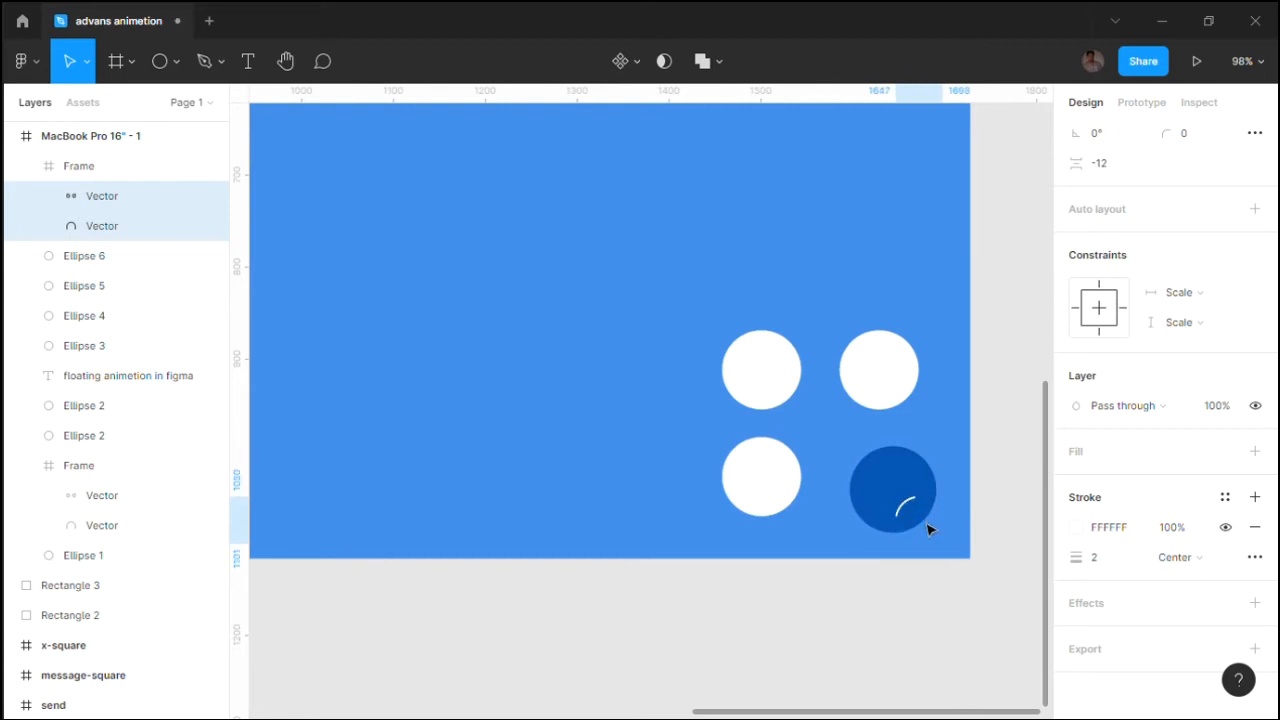
{"action": "left_click", "coordinate": [60, 165]}
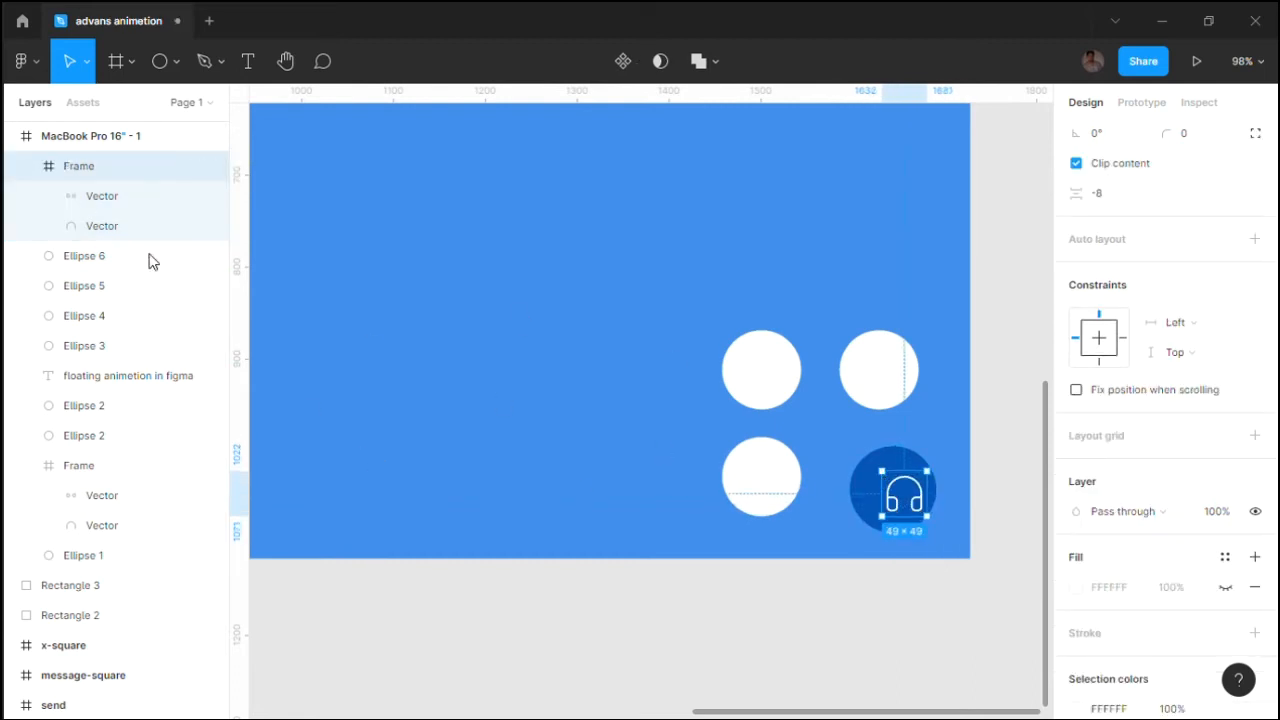
Set the stroke width of both vectors in the small headphones icon to 3
{"action": "left_click", "coordinate": [96, 223]}
{"action": "left_click", "coordinate": [95, 201], "text": "shift"}
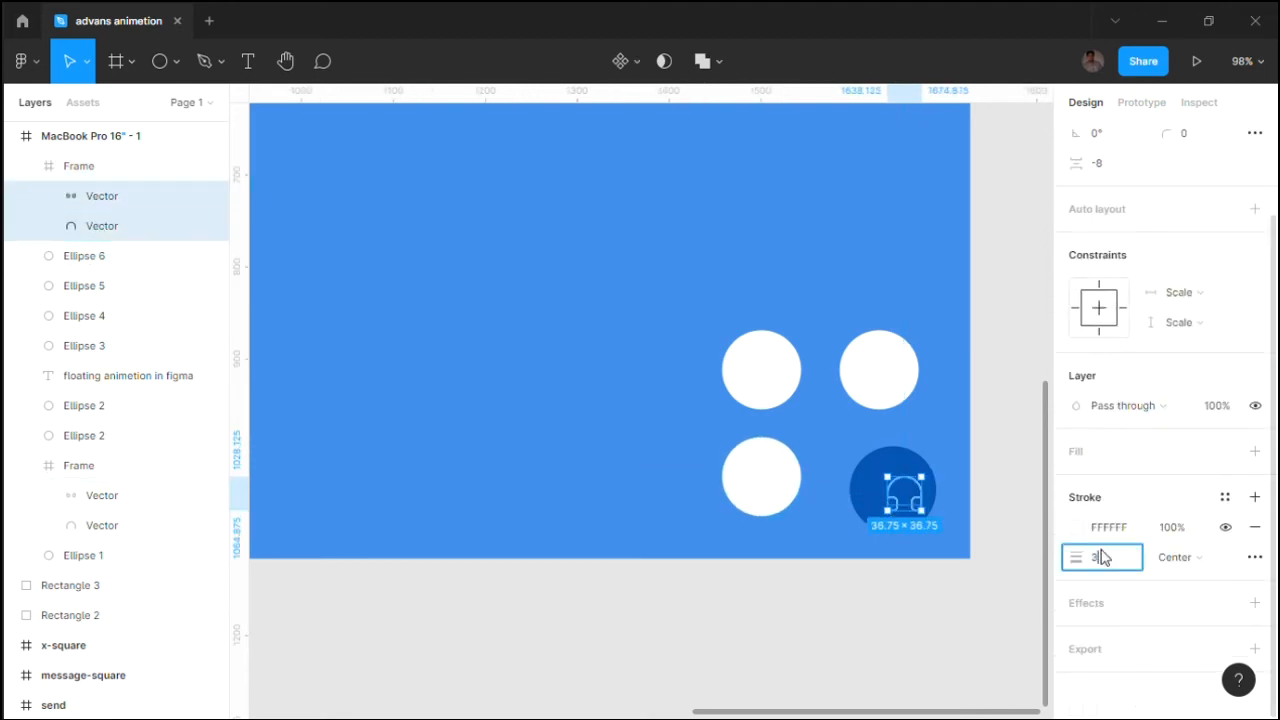
{"action": "left_click", "coordinate": [975, 638]}
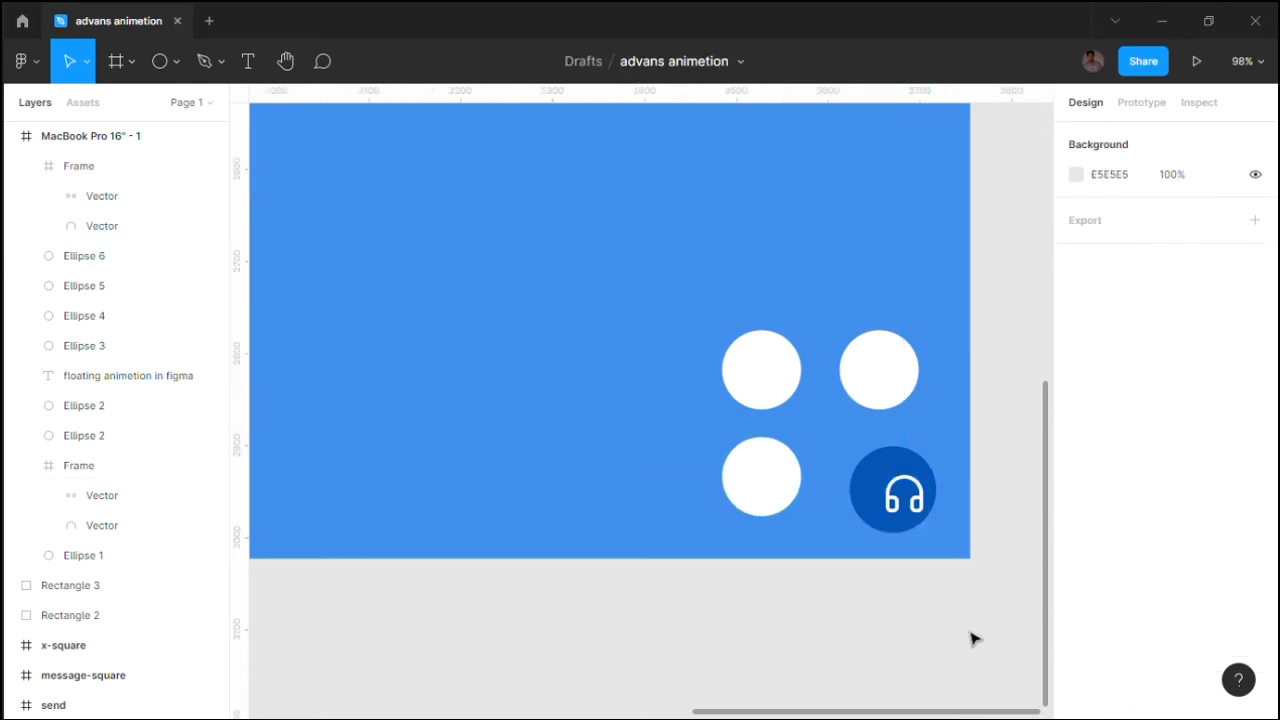
Enlarge the dark blue circle to about 108 × 108 and centre the white headphones icon on it
{"action": "left_click", "coordinate": [895, 468]}
{"action": "left_click", "coordinate": [870, 496]}
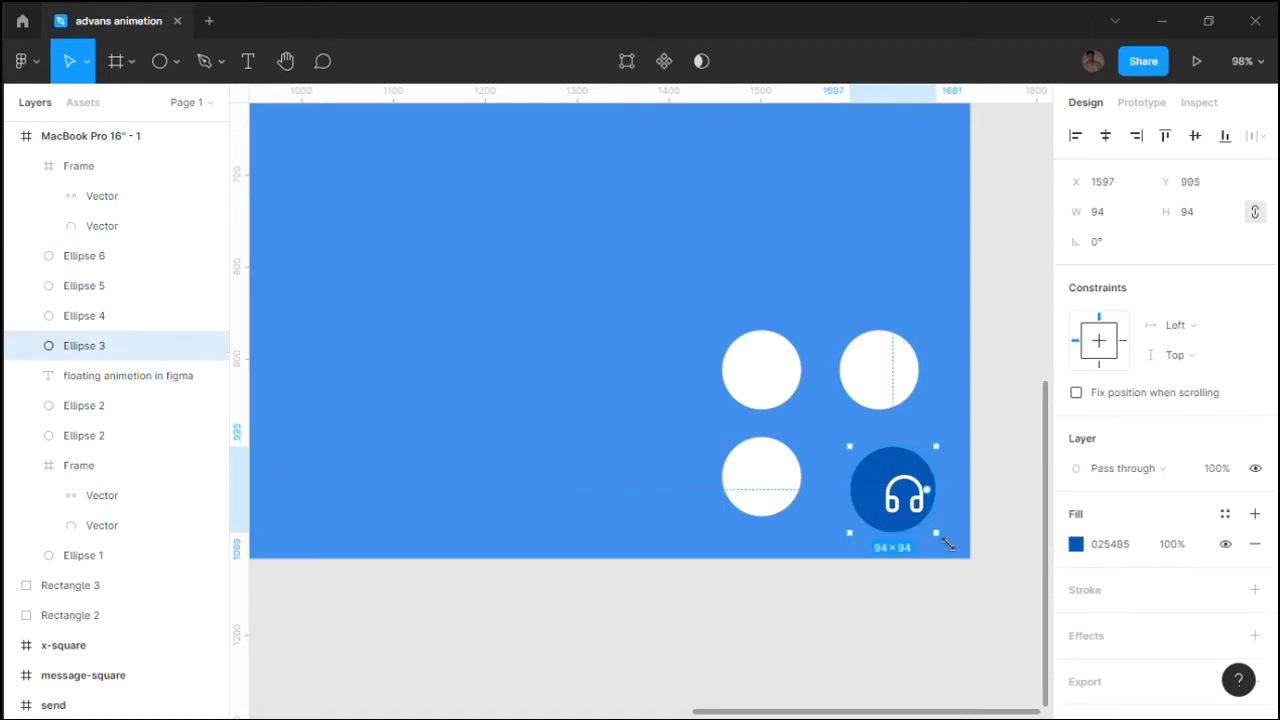
{"action": "left_click_drag", "start_coordinate": [940, 536], "coordinate": [954, 550]}
{"action": "left_click", "coordinate": [919, 508], "text": "shift"}
{"action": "left_click", "coordinate": [1105, 138]}
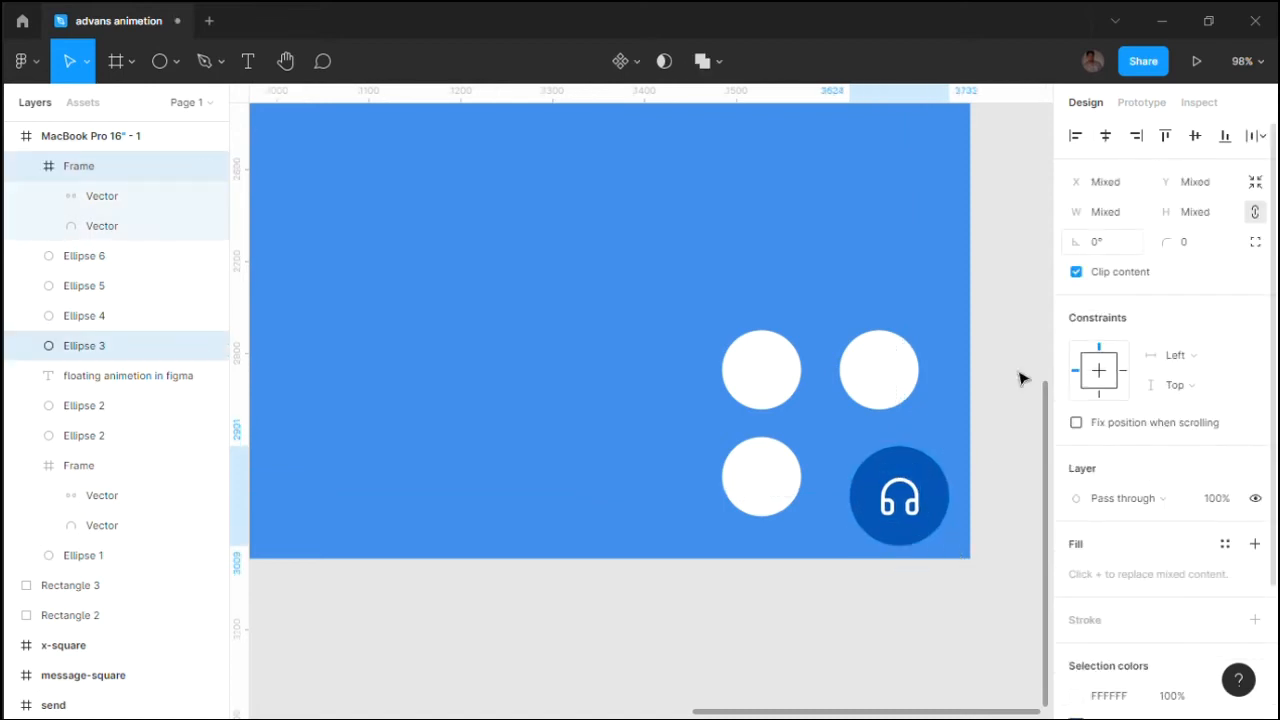
Move the upper-right white circle directly above the headphones circle and the lower-left white circle level with its centre
{"action": "left_click", "coordinate": [937, 609]}
{"action": "left_click", "coordinate": [785, 382]}
{"action": "left_click_drag", "start_coordinate": [785, 382], "coordinate": [785, 382]}
{"action": "left_click_drag", "start_coordinate": [874, 383], "coordinate": [898, 369]}
{"action": "left_click_drag", "start_coordinate": [777, 376], "coordinate": [797, 378]}
{"action": "mouse_move", "coordinate": [777, 497]}
{"action": "left_mouse_down"}
{"action": "mouse_move", "coordinate": [793, 521]}
{"action": "mouse_move", "coordinate": [771, 506]}
{"action": "mouse_move", "coordinate": [790, 483]}
{"action": "mouse_move", "coordinate": [779, 519]}
{"action": "left_mouse_up"}
{"action": "left_click", "coordinate": [762, 620]}
{"action": "left_click", "coordinate": [793, 614]}
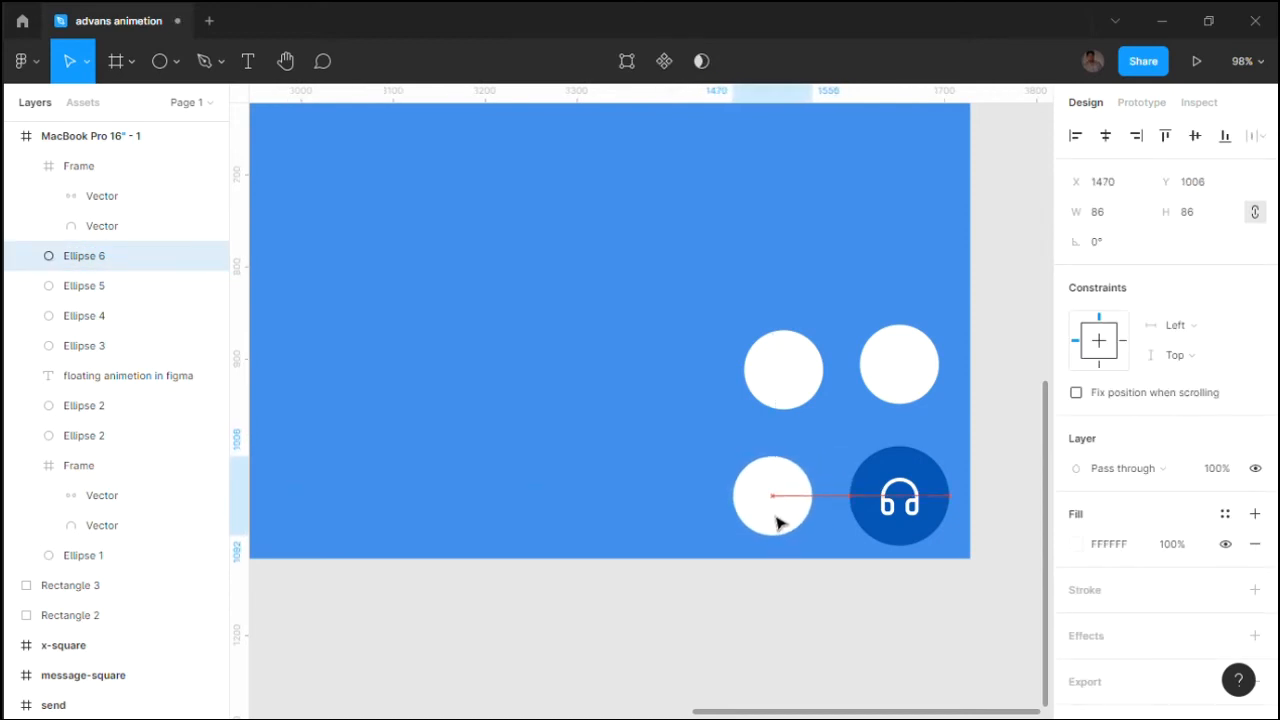
{"action": "left_click_drag", "start_coordinate": [773, 515], "coordinate": [773, 515]}
Reposition the upper-left white circle at X 1485, Y 881
{"action": "left_click_drag", "start_coordinate": [776, 395], "coordinate": [810, 395]}
{"action": "left_click", "coordinate": [891, 391]}
{"action": "left_click", "coordinate": [857, 596]}
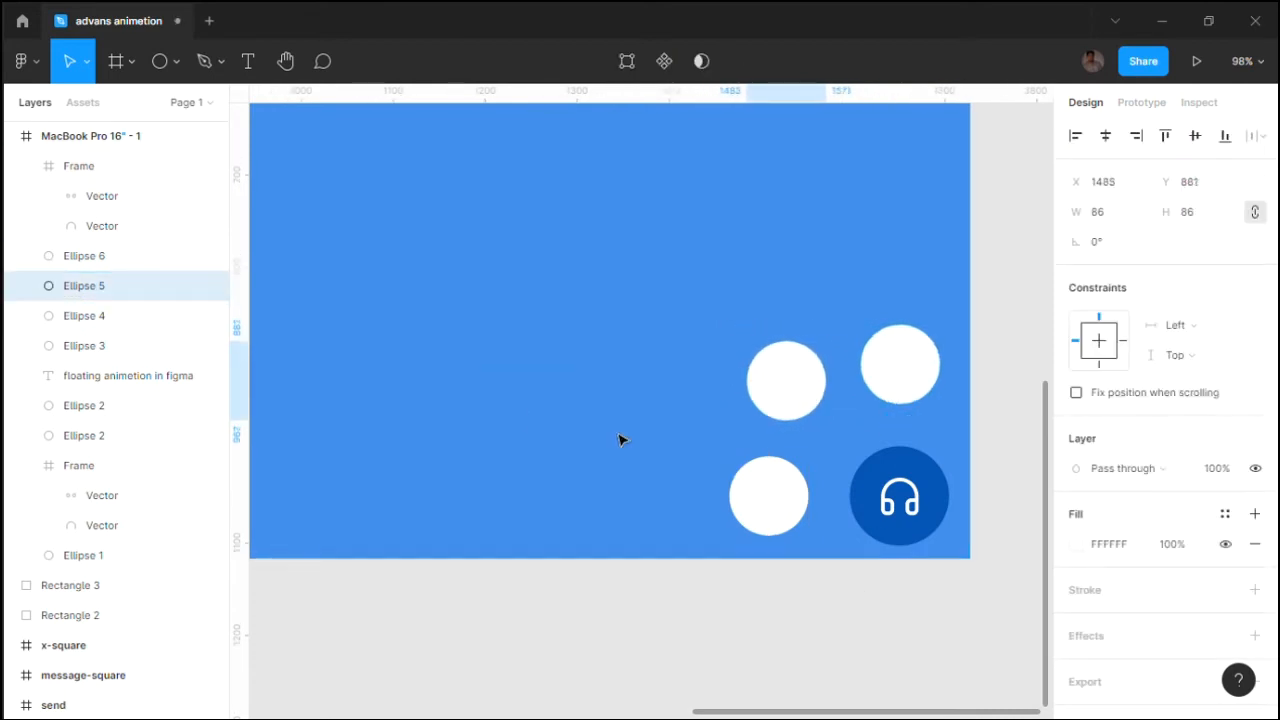
{"action": "left_click", "coordinate": [690, 385]}
{"action": "left_click", "coordinate": [13, 138]}
Tidy the three white circles into an even two-by-two arrangement around the headphones circle
{"action": "left_click_drag", "start_coordinate": [391, 329], "coordinate": [514, 323]}
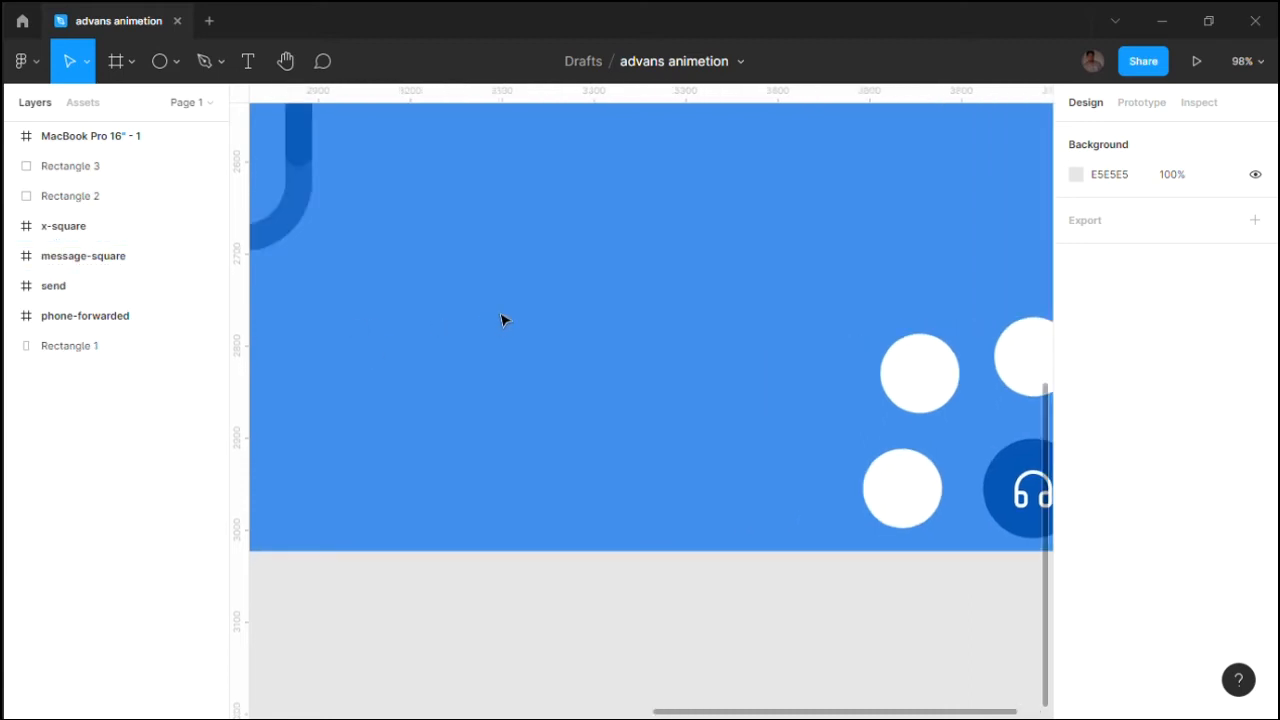
{"action": "scroll", "coordinate": [513, 322], "scroll_direction": "down", "scroll_amount": 10}
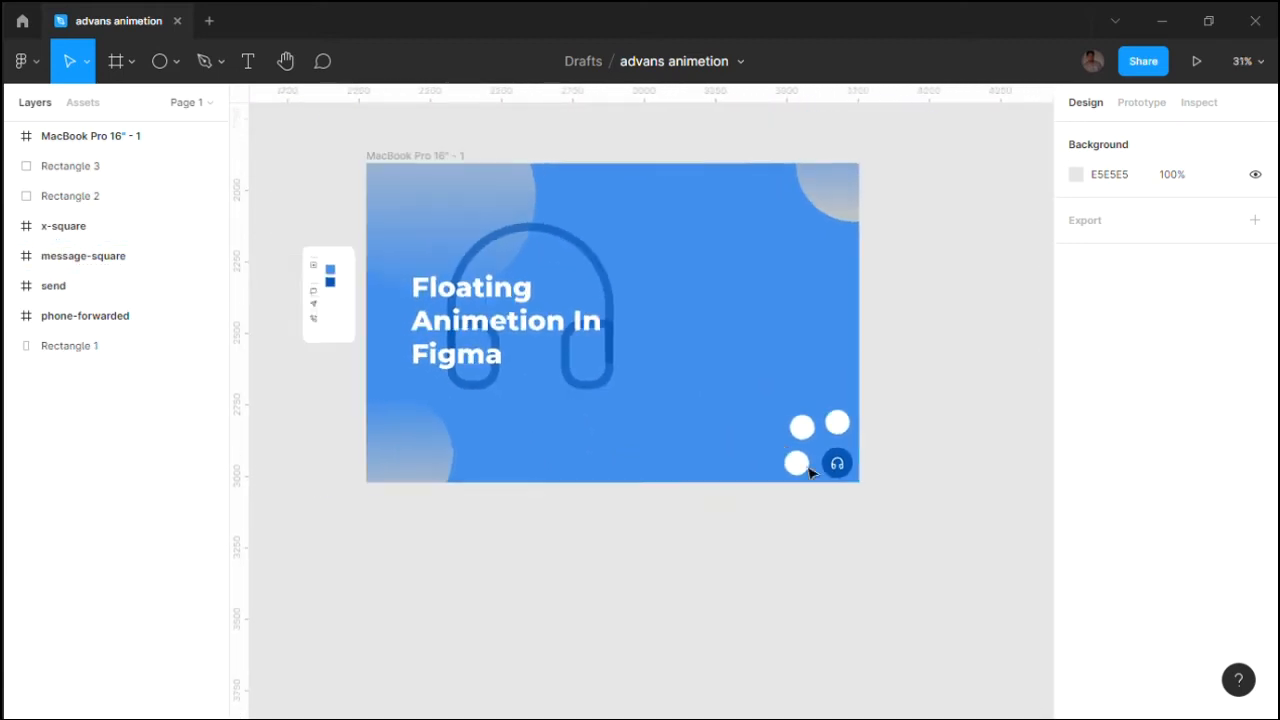
{"action": "scroll", "coordinate": [786, 455], "scroll_direction": "up", "scroll_amount": 2}
{"action": "left_click", "coordinate": [795, 403]}
{"action": "left_click", "coordinate": [848, 403], "text": "shift"}
{"action": "left_click", "coordinate": [795, 455], "text": "shift"}
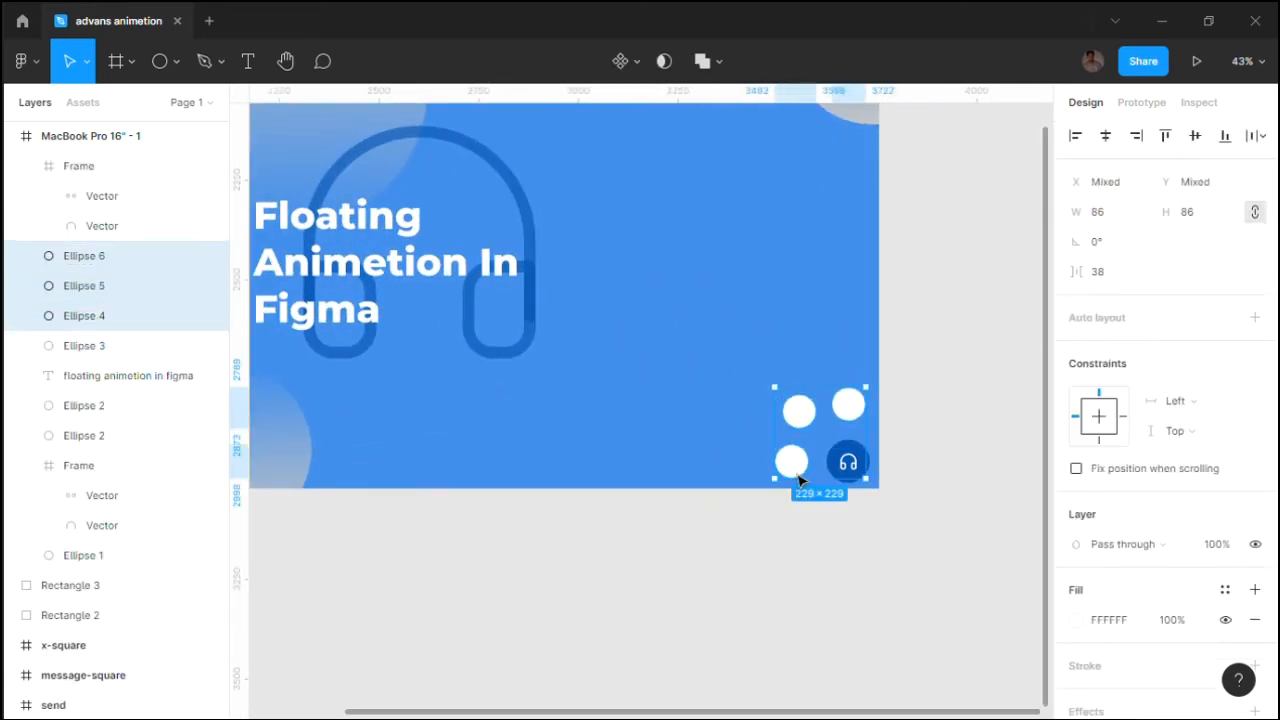
Move the whole cluster of four circles and the headphones icon slightly up and left, away from the frame's corner
{"action": "left_click", "coordinate": [850, 460], "text": "shift"}
{"action": "scroll", "coordinate": [862, 456], "scroll_direction": "up", "scroll_amount": 3}
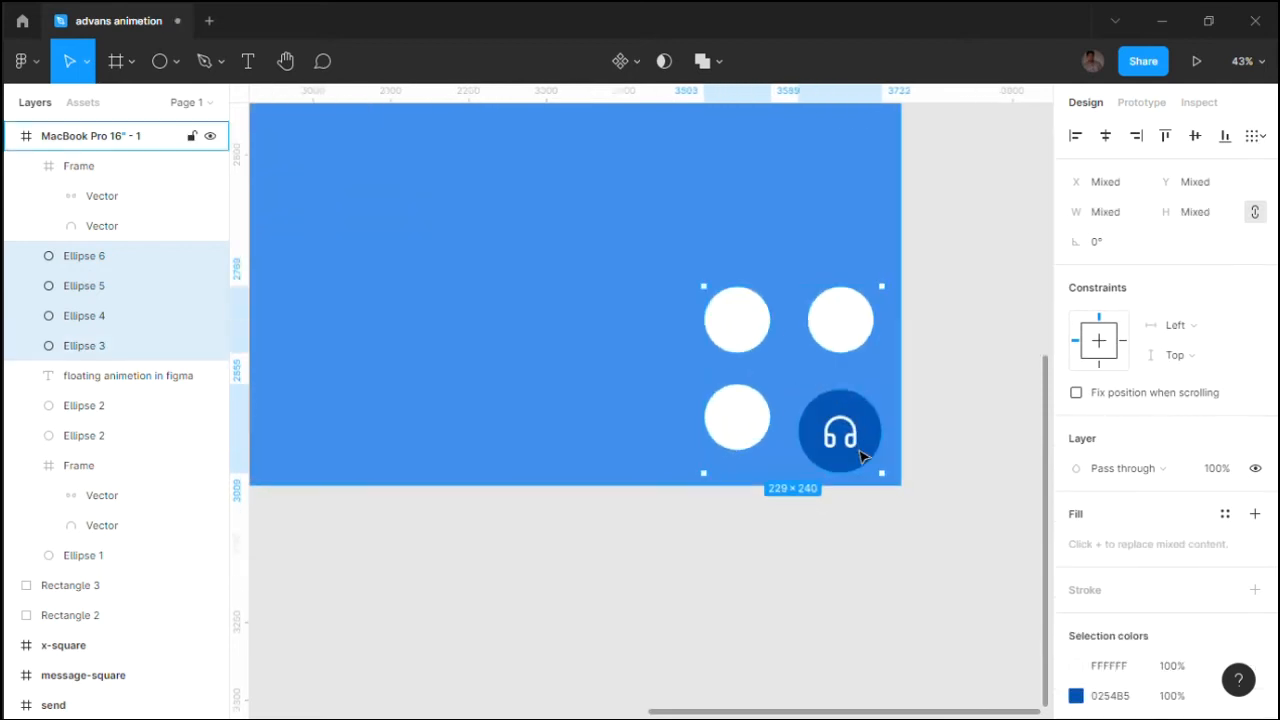
{"action": "left_click", "coordinate": [853, 443], "text": "shift"}
{"action": "left_click_drag", "start_coordinate": [840, 407], "coordinate": [826, 390]}
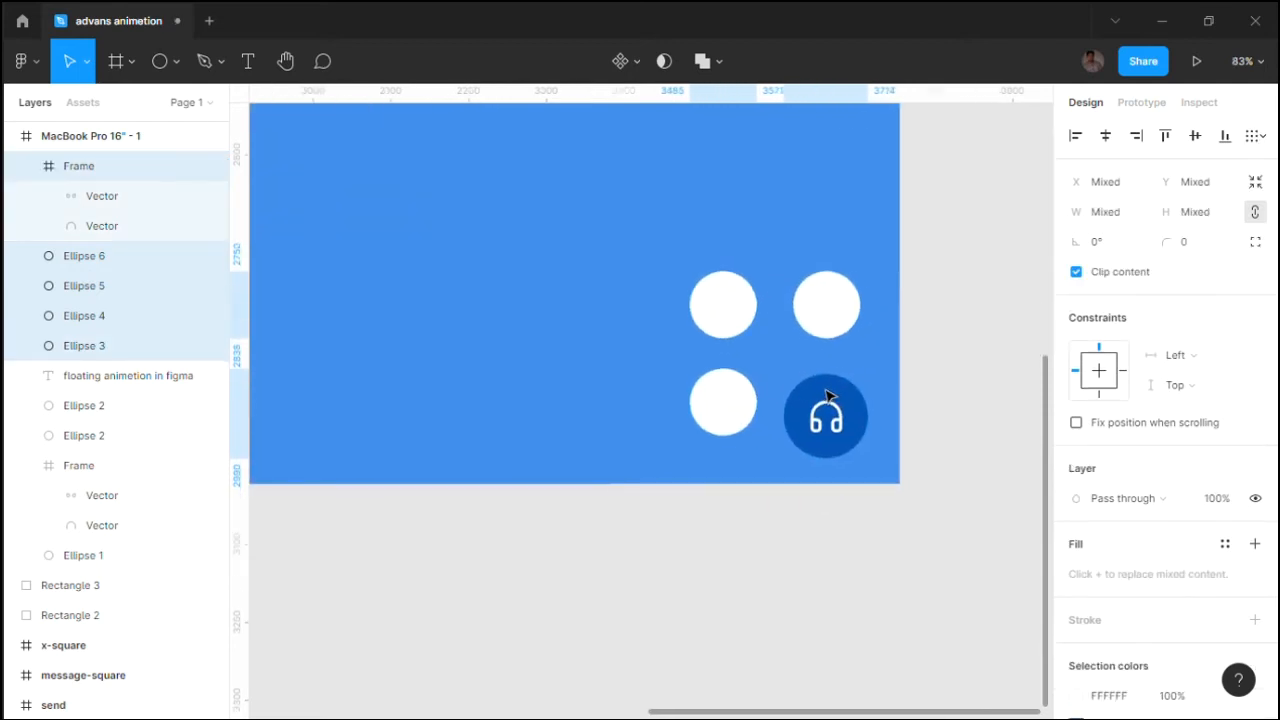
{"action": "left_click", "coordinate": [803, 557]}
Move the message-square icon from the swatch card into the MacBook Pro frame, beside the upper-left white circle
{"action": "scroll", "coordinate": [774, 474], "scroll_direction": "down", "scroll_amount": 8}
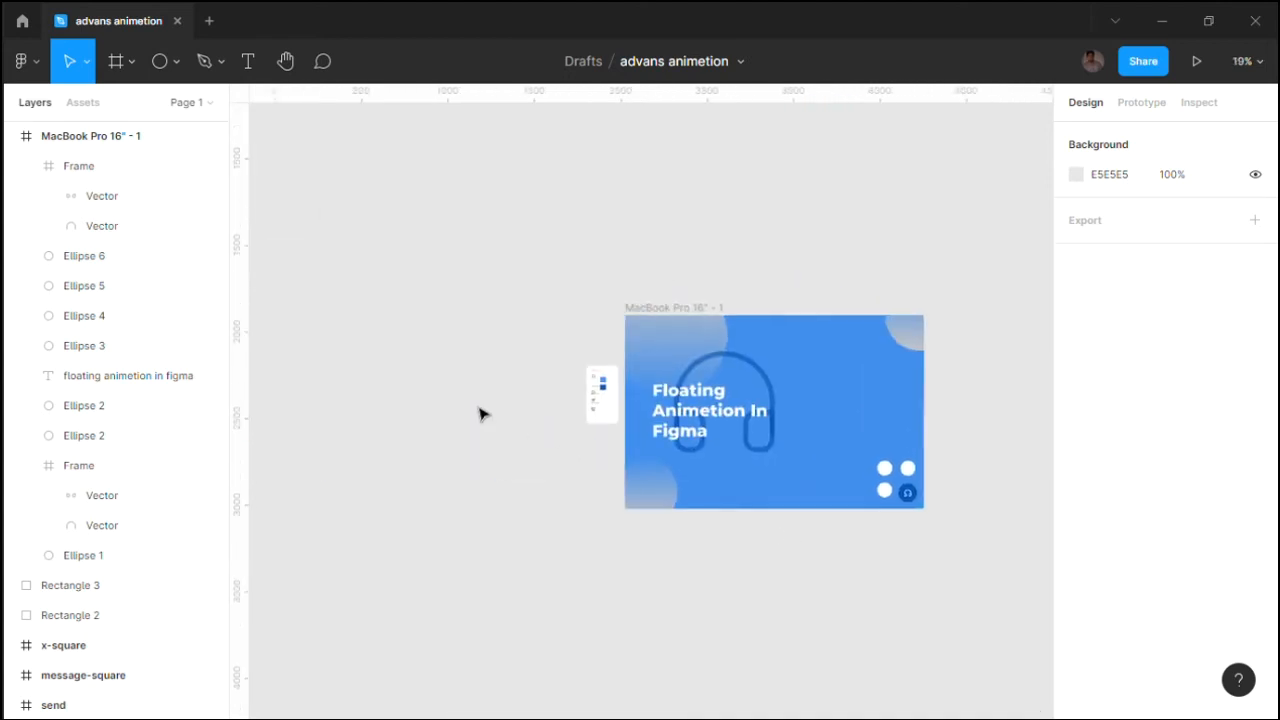
{"action": "scroll", "coordinate": [480, 413], "scroll_direction": "up", "scroll_amount": 5}
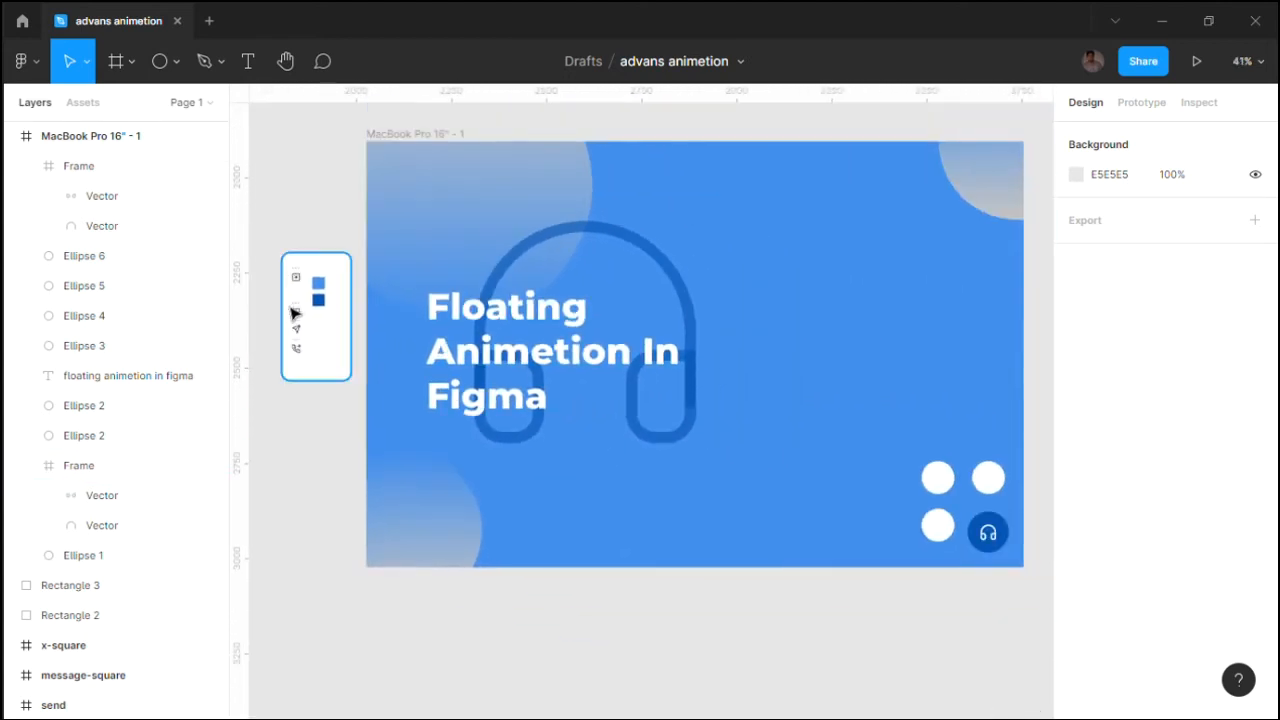
{"action": "left_click", "coordinate": [294, 312]}
{"action": "left_click_drag", "start_coordinate": [298, 313], "coordinate": [929, 463]}
{"action": "scroll", "coordinate": [940, 437], "scroll_direction": "right", "scroll_amount": 1}
{"action": "scroll", "coordinate": [932, 436], "scroll_direction": "down", "scroll_amount": 1}
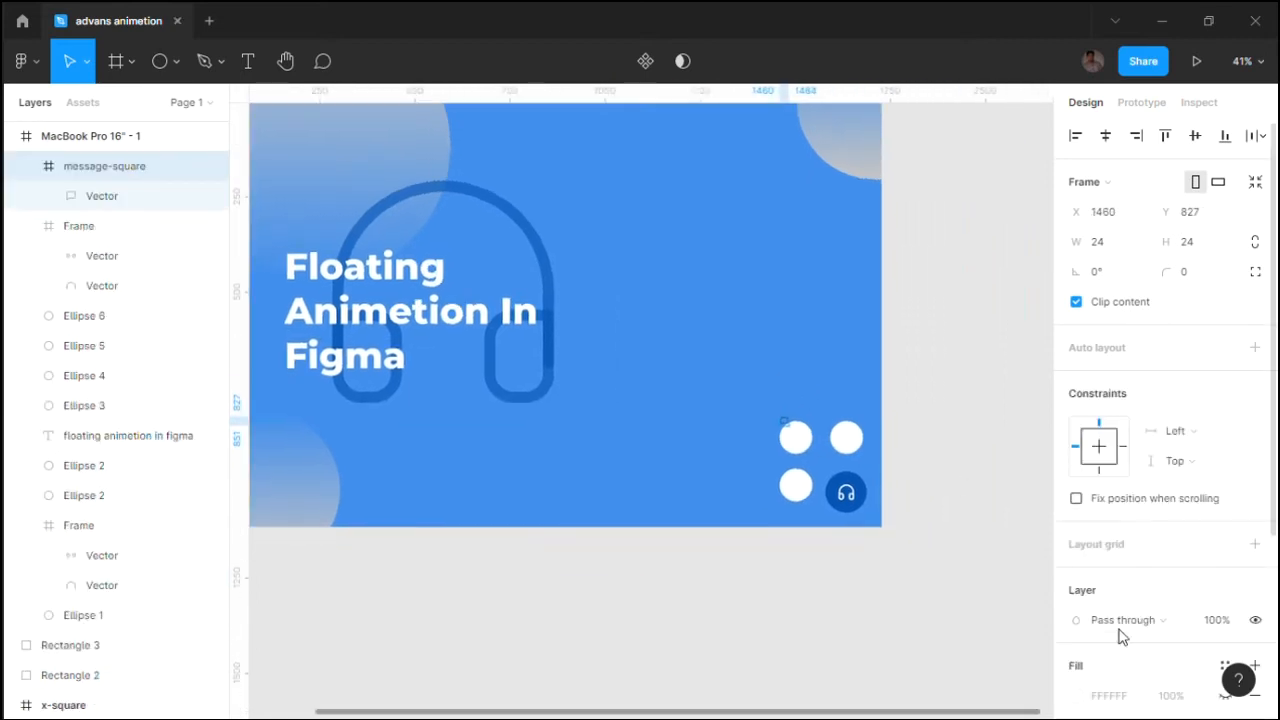
Give the message-square icon's vector a stroke width of 3 and a white FFFFFF stroke colour
{"action": "scroll", "coordinate": [1105, 625], "scroll_direction": "down", "scroll_amount": 3}
{"action": "left_click", "coordinate": [66, 199]}
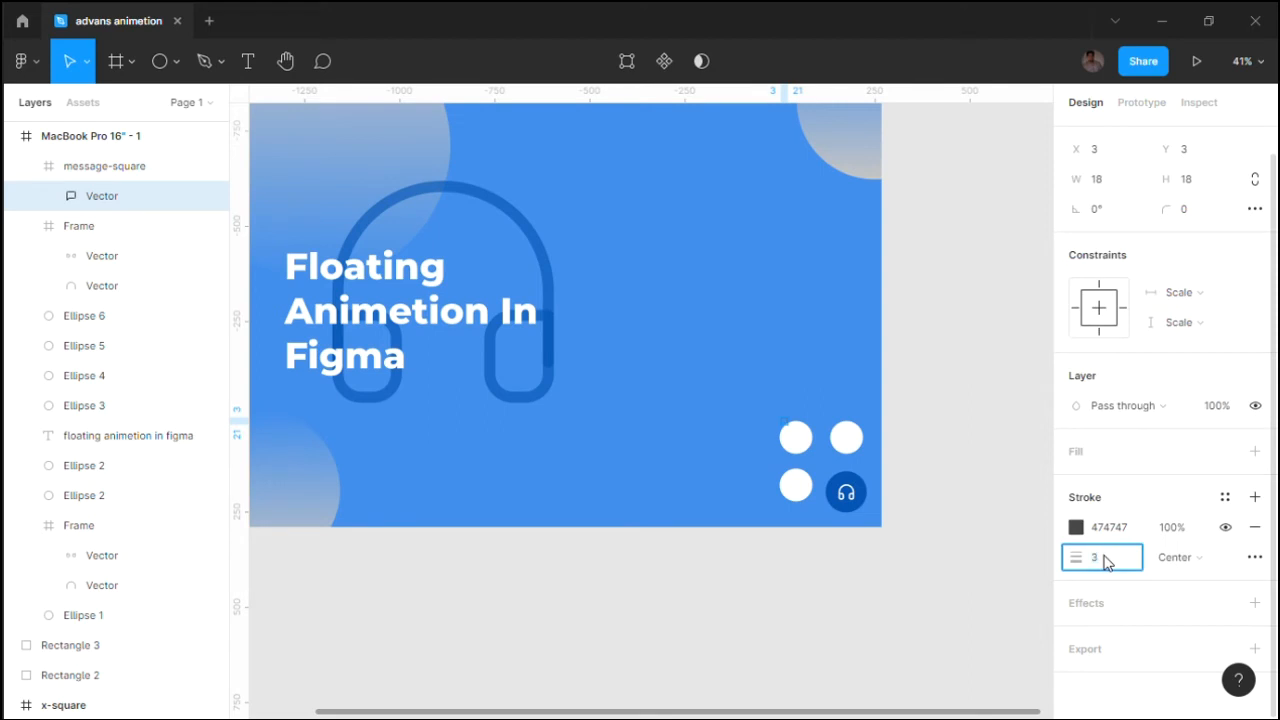
{"action": "left_click", "coordinate": [1076, 528]}
{"action": "type", "text": "ffffff"}
{"action": "key", "text": "Return"}
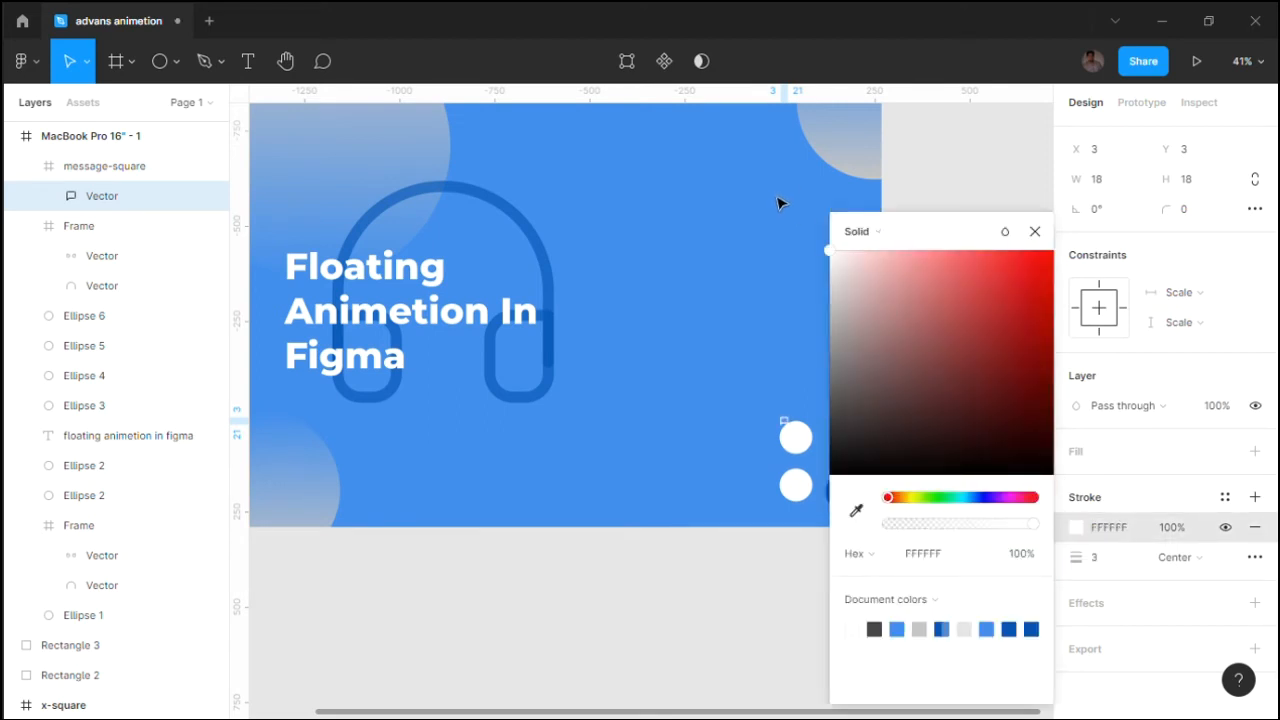
{"action": "left_click", "coordinate": [781, 203]}
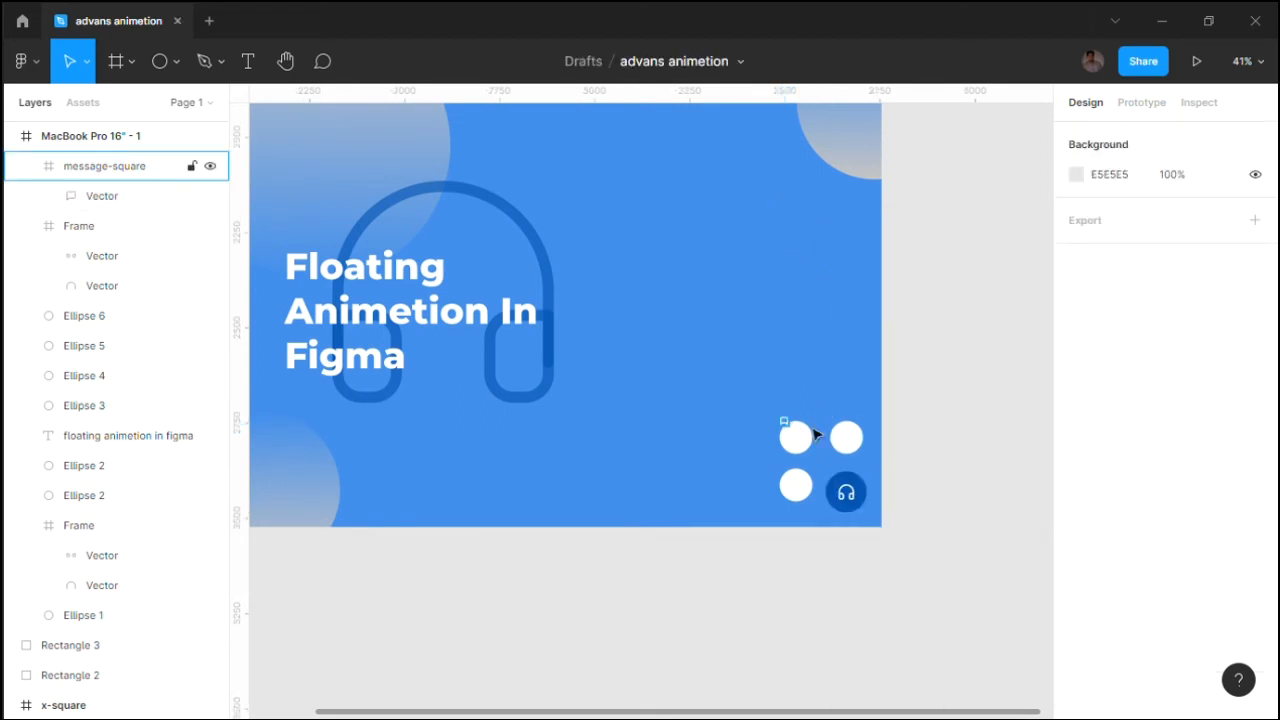
Set the stroke colour of the message-square icon's vector to grey 989898
{"action": "left_click", "coordinate": [808, 432]}
{"action": "scroll", "coordinate": [1080, 610], "scroll_direction": "down", "scroll_amount": 5}
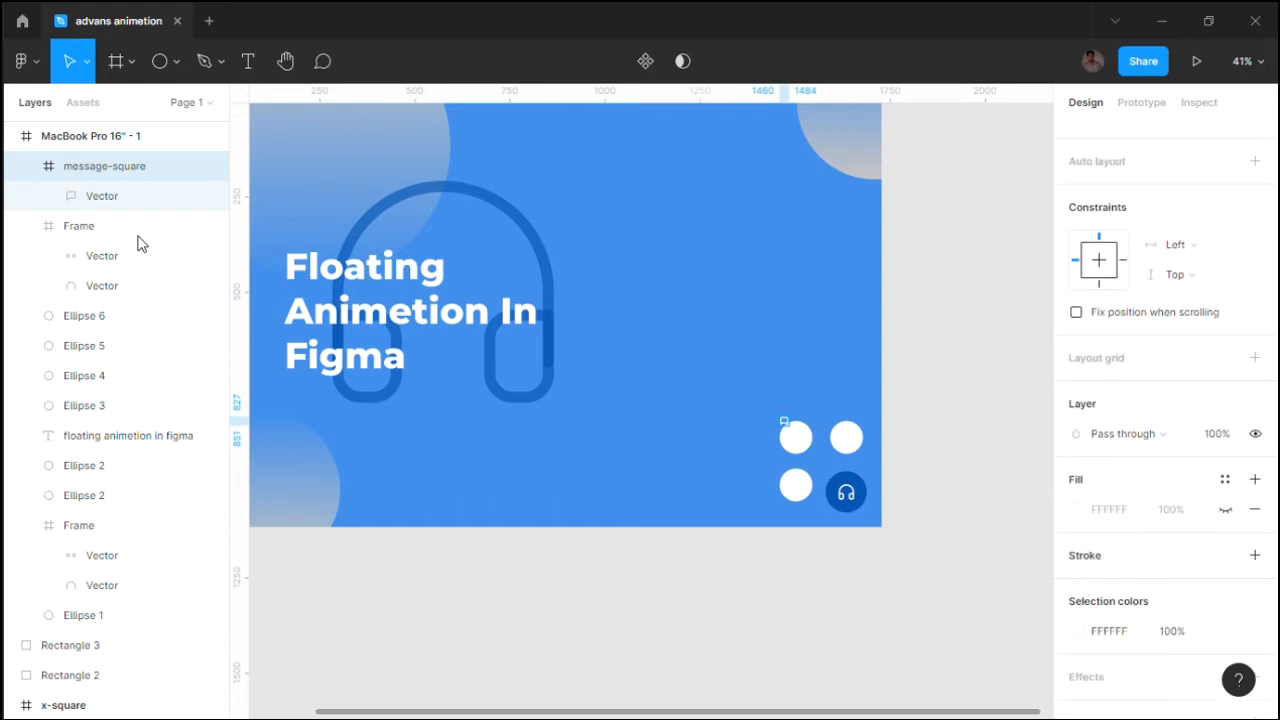
{"action": "left_click", "coordinate": [102, 196]}
{"action": "left_click", "coordinate": [1076, 527]}
{"action": "mouse_move", "coordinate": [851, 322]}
{"action": "left_mouse_down"}
{"action": "mouse_move", "coordinate": [830, 362]}
{"action": "mouse_move", "coordinate": [830, 344]}
{"action": "left_mouse_up"}
{"action": "left_click", "coordinate": [1035, 231]}
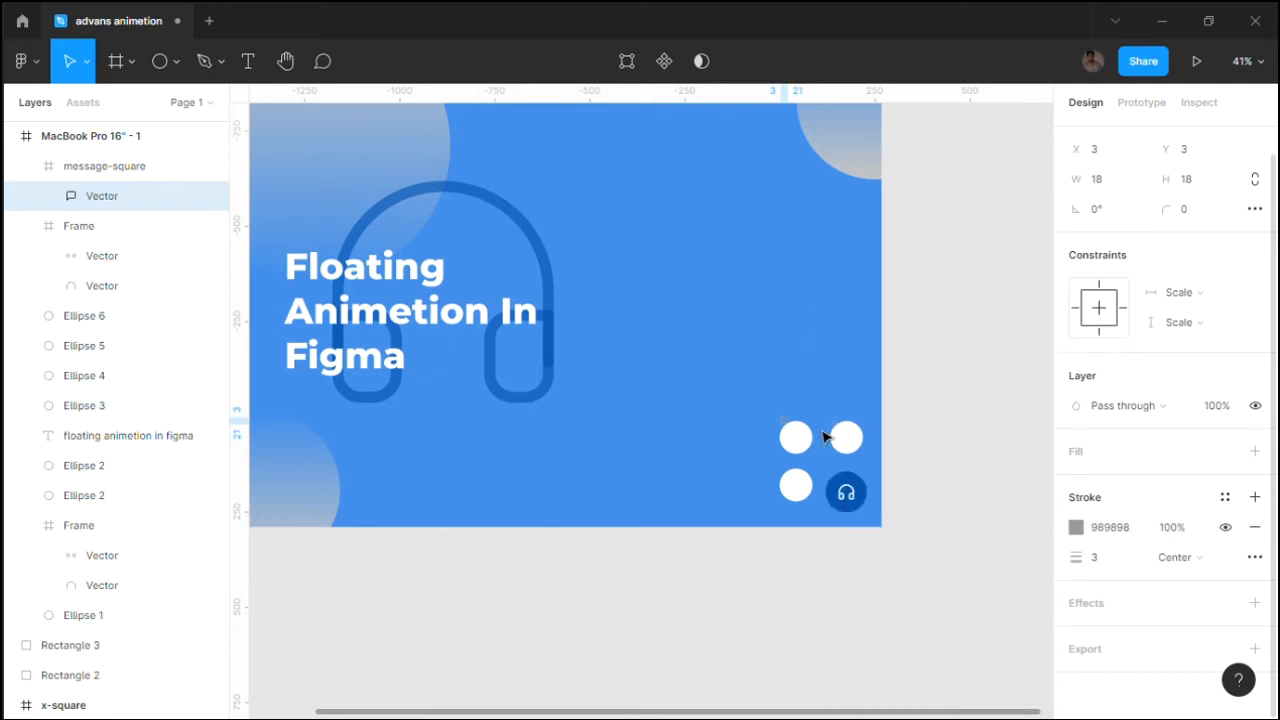
Enlarge the message vector to about 33 × 33 and centre it on the upper-right white circle
{"action": "scroll", "coordinate": [824, 436], "scroll_direction": "up", "scroll_amount": 3}
{"action": "left_click_drag", "start_coordinate": [760, 420], "coordinate": [897, 468]}
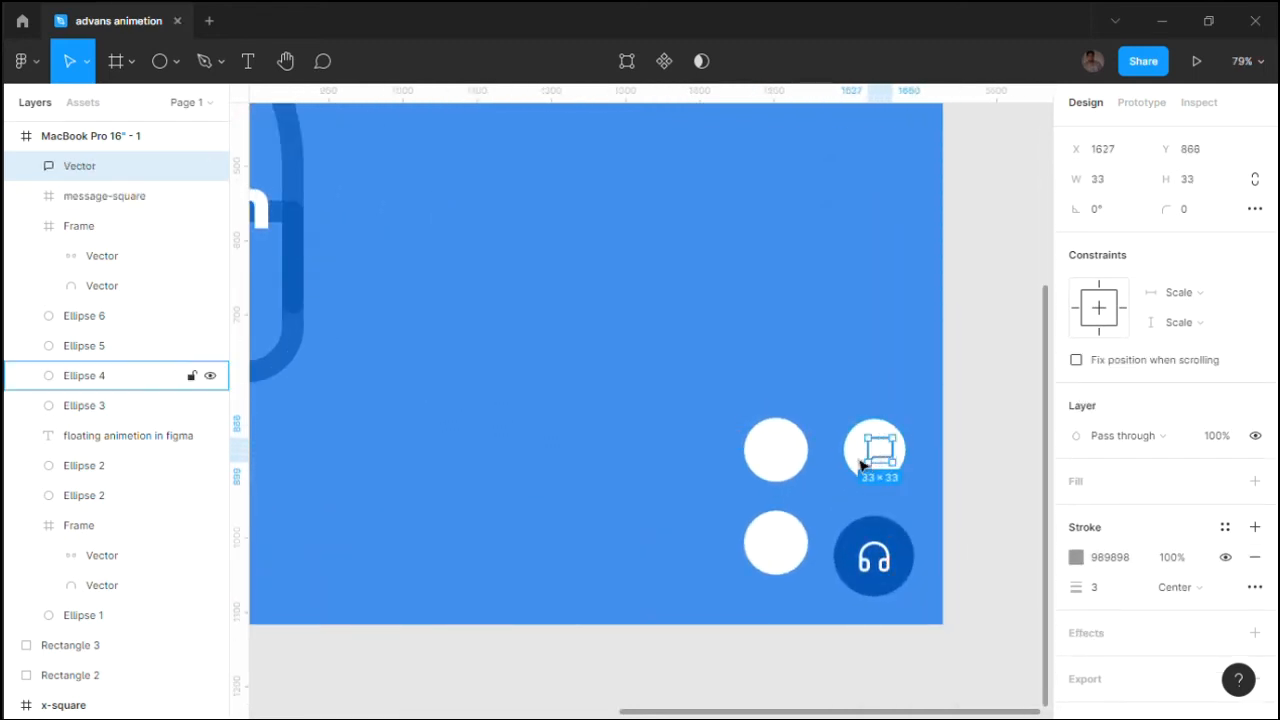
{"action": "left_click", "coordinate": [860, 465], "text": "shift"}
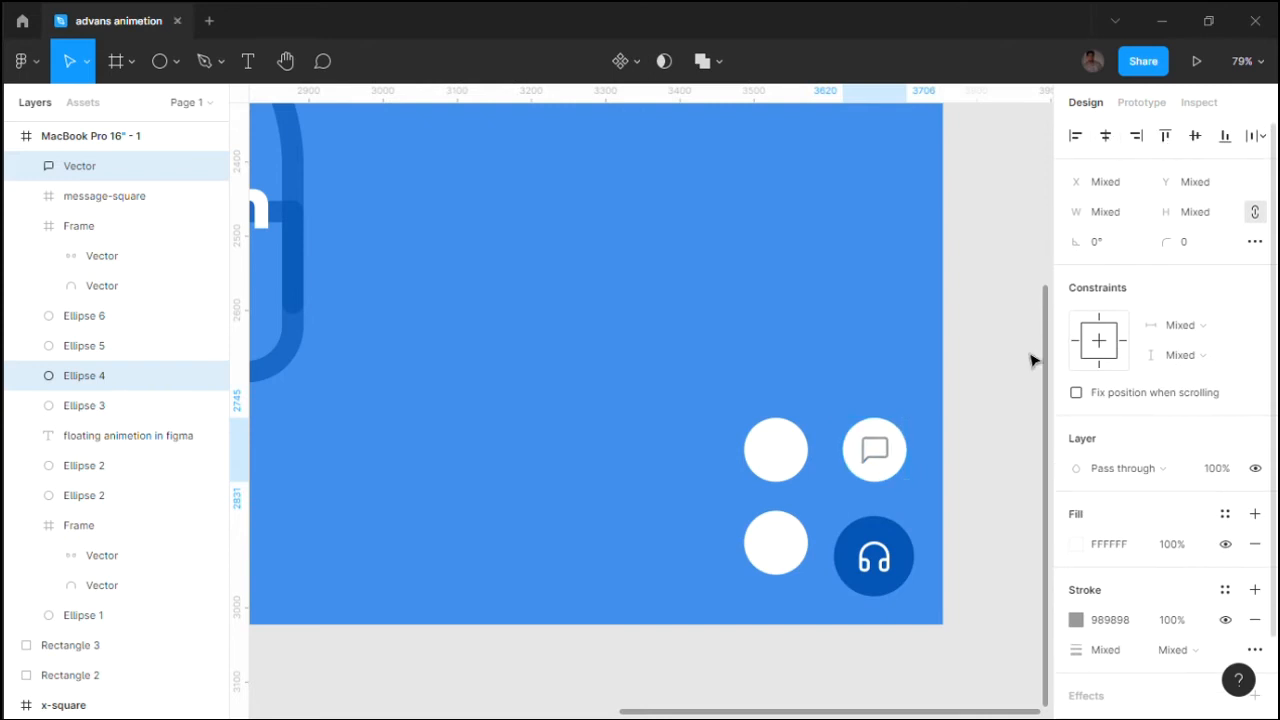
{"action": "left_click", "coordinate": [1033, 360]}
Set the message vector's stroke colour to the document blue 3F8EEC
{"action": "left_click", "coordinate": [872, 449]}
{"action": "key", "text": "shift+2"}
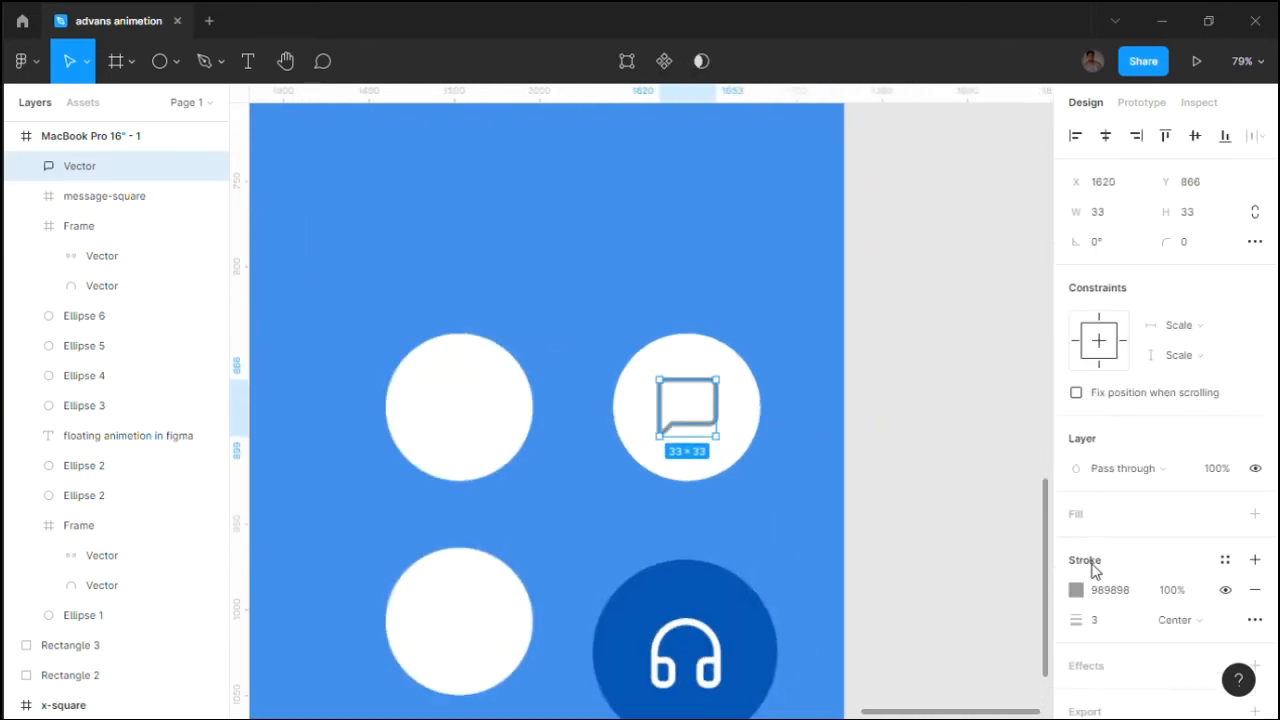
{"action": "left_click", "coordinate": [1076, 590]}
{"action": "left_click_drag", "start_coordinate": [845, 417], "coordinate": [836, 400]}
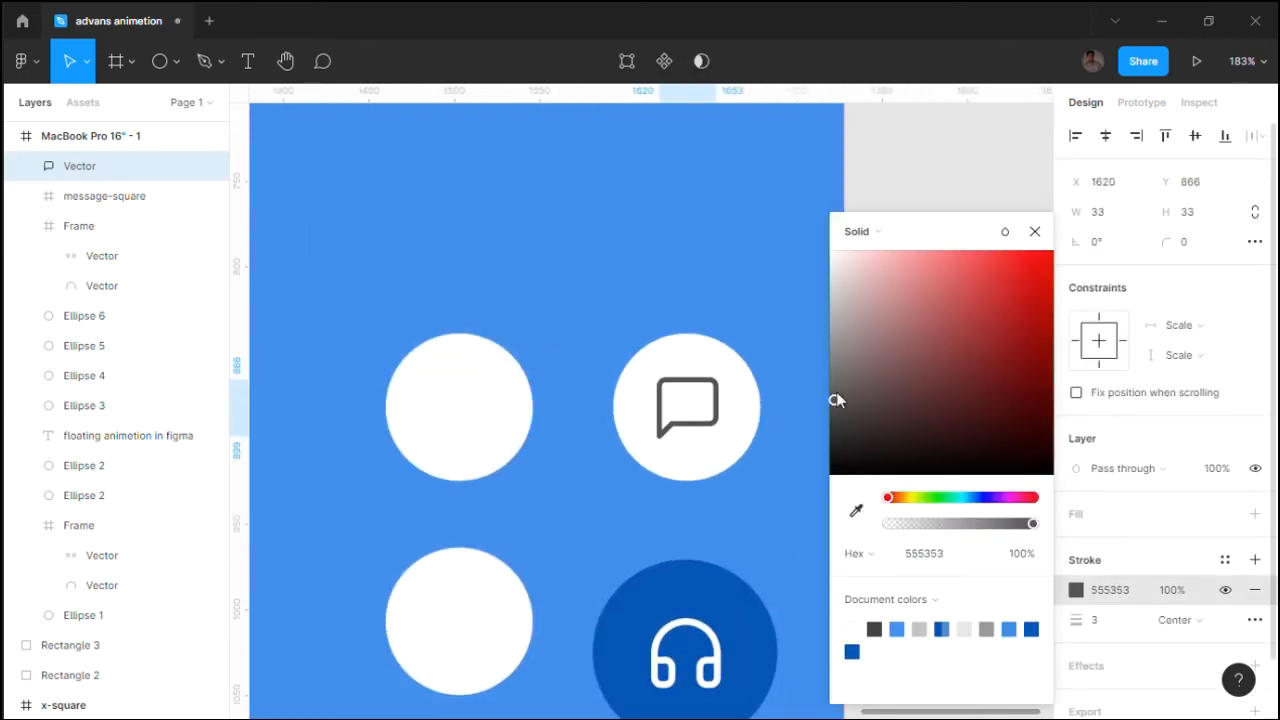
{"action": "left_click", "coordinate": [897, 629]}
{"action": "left_click", "coordinate": [1036, 232]}
Move the send and phone-forwarded icons from the swatch card into the MacBook Pro frame, left of the circle cluster
{"action": "scroll", "coordinate": [907, 378], "scroll_direction": "down", "scroll_amount": 4}
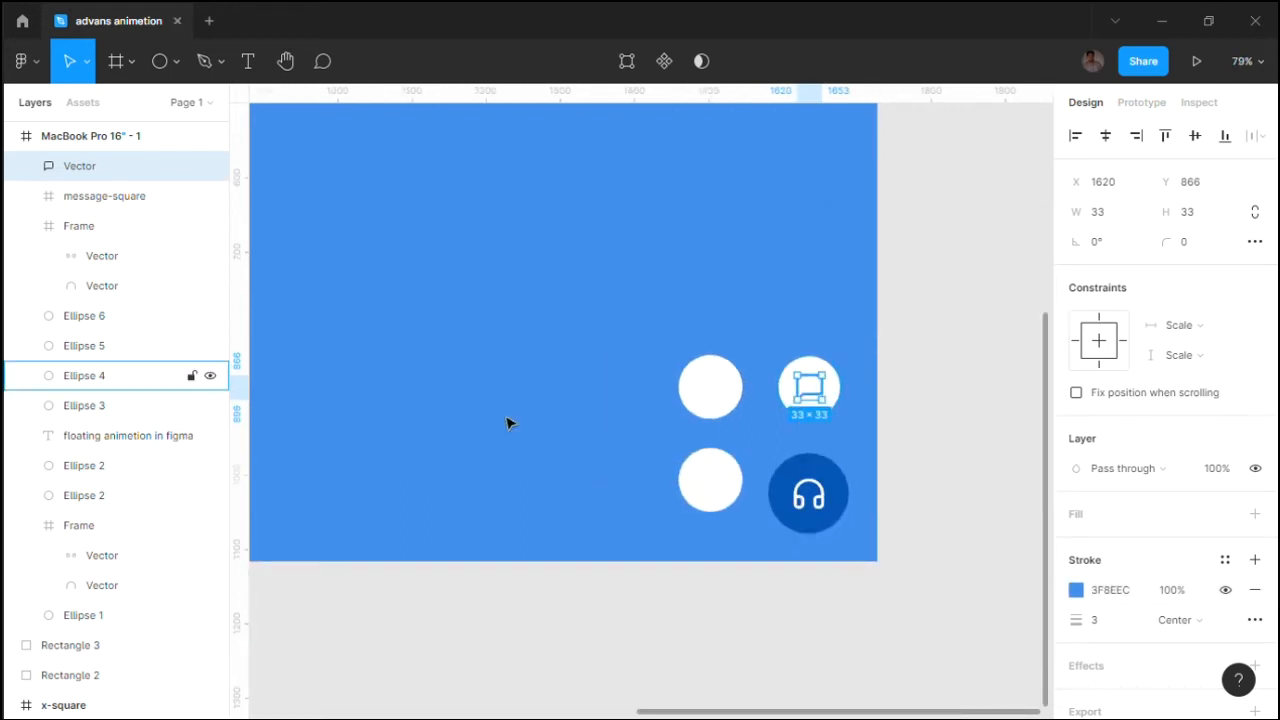
{"action": "left_click", "coordinate": [46, 137]}
{"action": "left_click", "coordinate": [12, 136]}
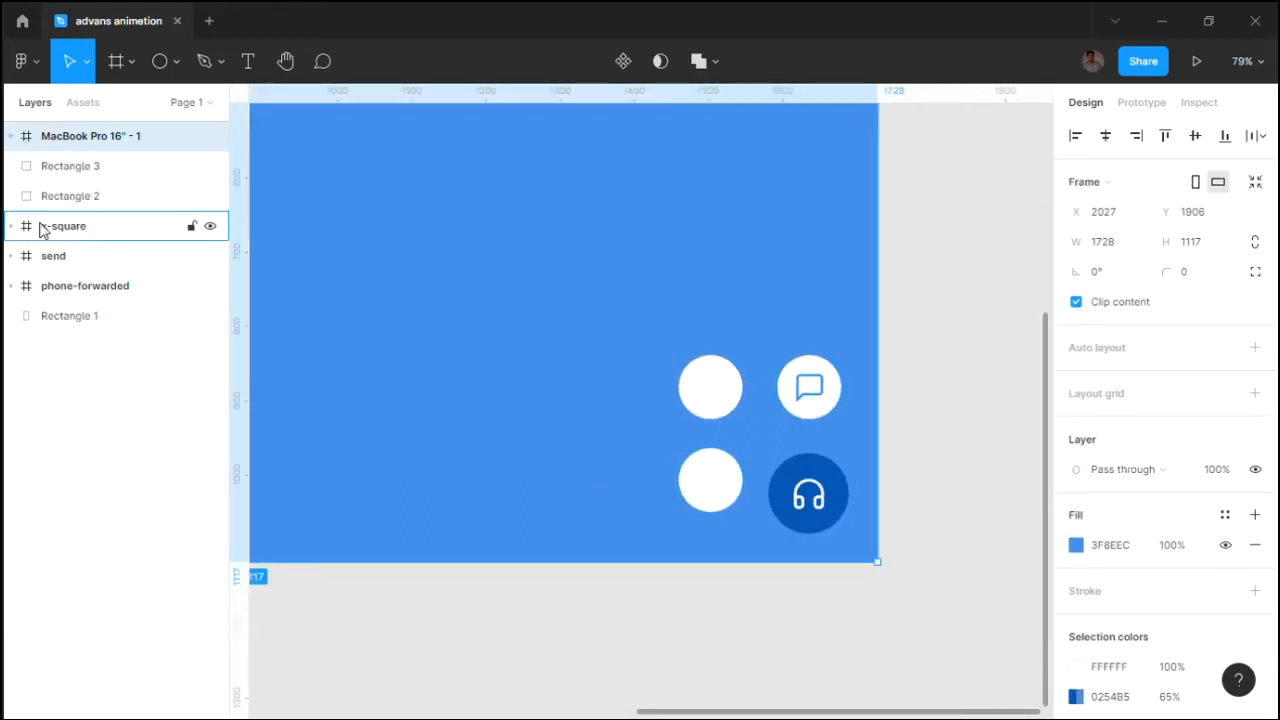
{"action": "left_click", "coordinate": [44, 228]}
{"action": "scroll", "coordinate": [300, 325], "scroll_direction": "down", "scroll_amount": 5}
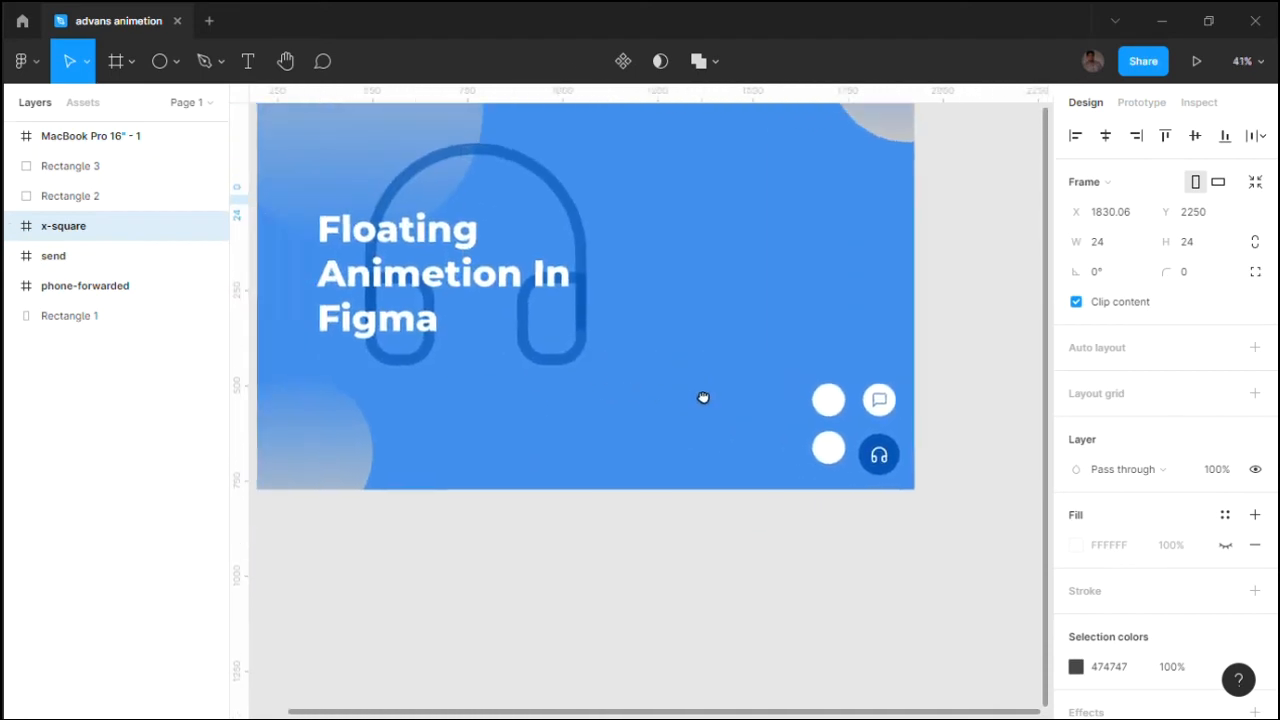
{"action": "left_click", "coordinate": [106, 262], "text": "shift"}
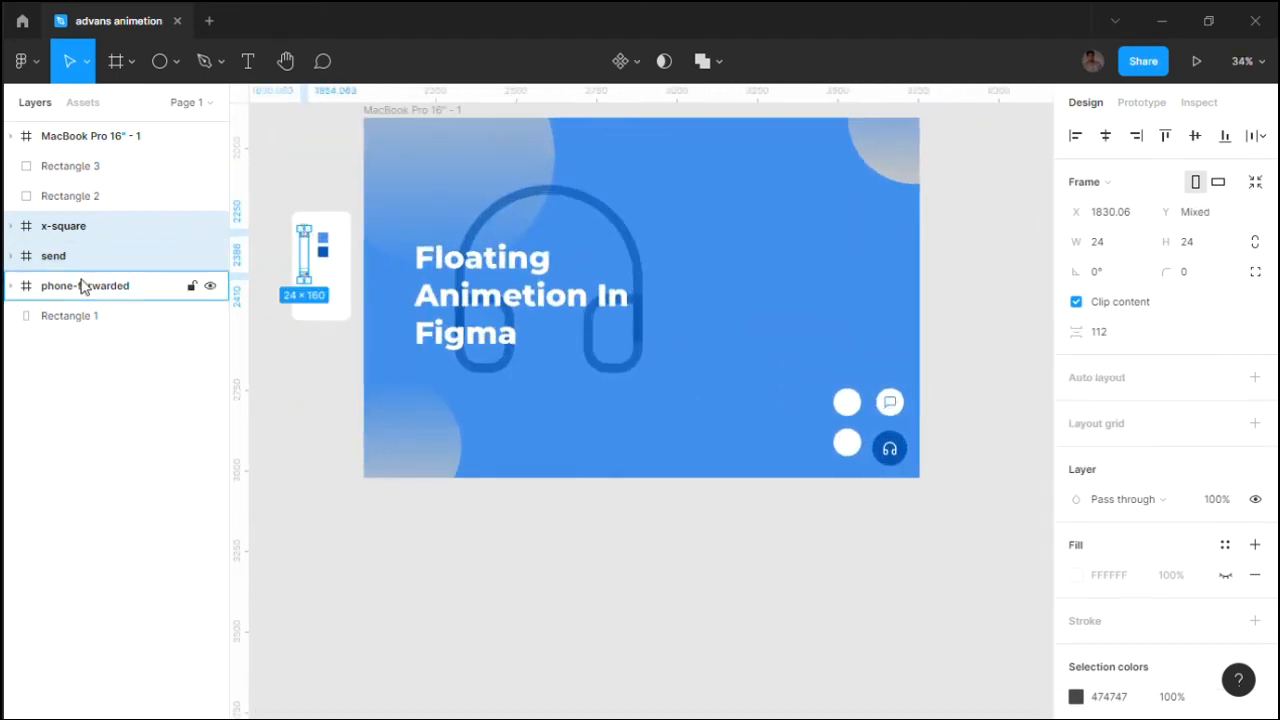
{"action": "left_click", "coordinate": [84, 287], "text": "shift"}
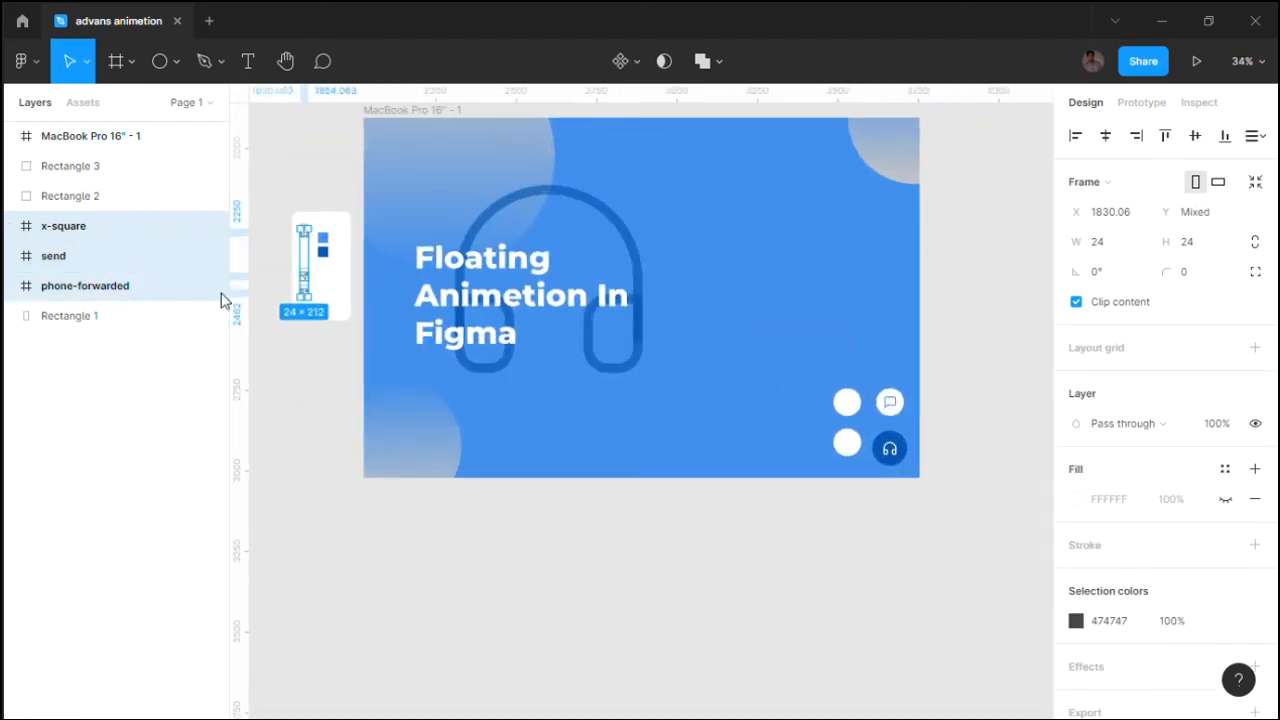
{"action": "left_click", "coordinate": [80, 260]}
{"action": "scroll", "coordinate": [300, 289], "scroll_direction": "up", "scroll_amount": 2}
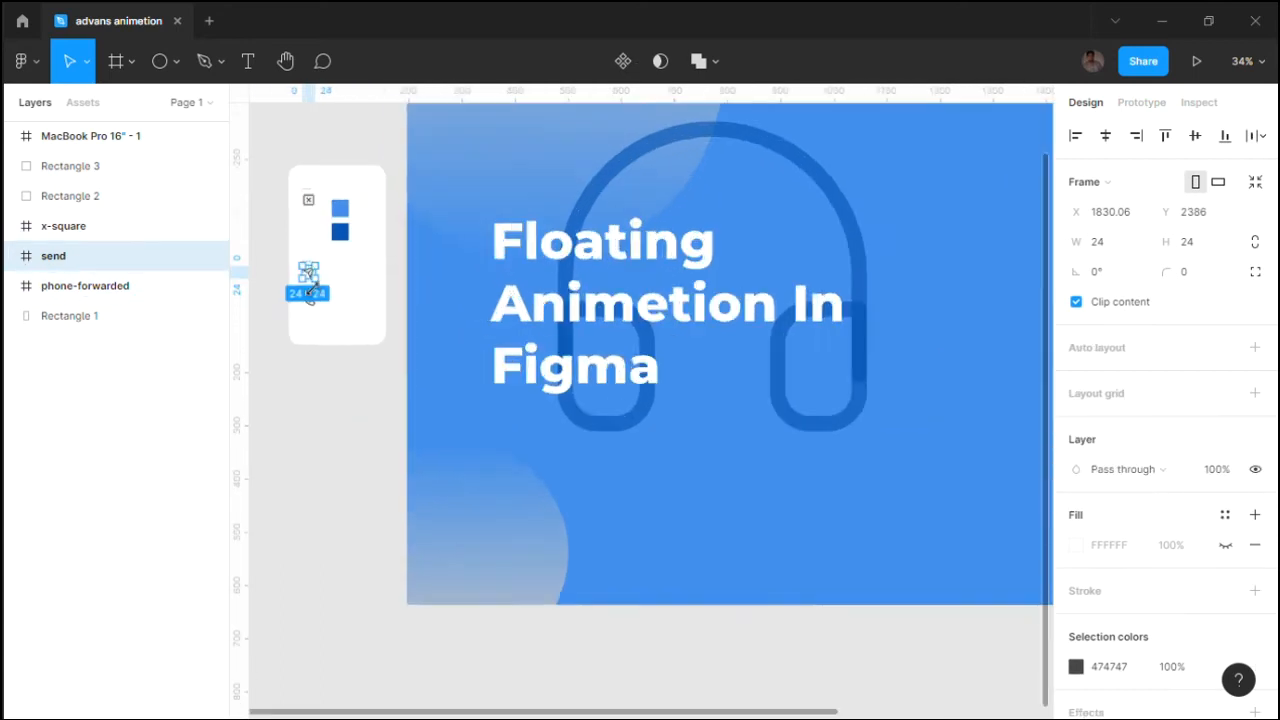
{"action": "left_click", "coordinate": [83, 289], "text": "shift"}
{"action": "left_click_drag", "start_coordinate": [311, 290], "coordinate": [1050, 463]}
{"action": "left_click_drag", "start_coordinate": [694, 437], "coordinate": [503, 449]}
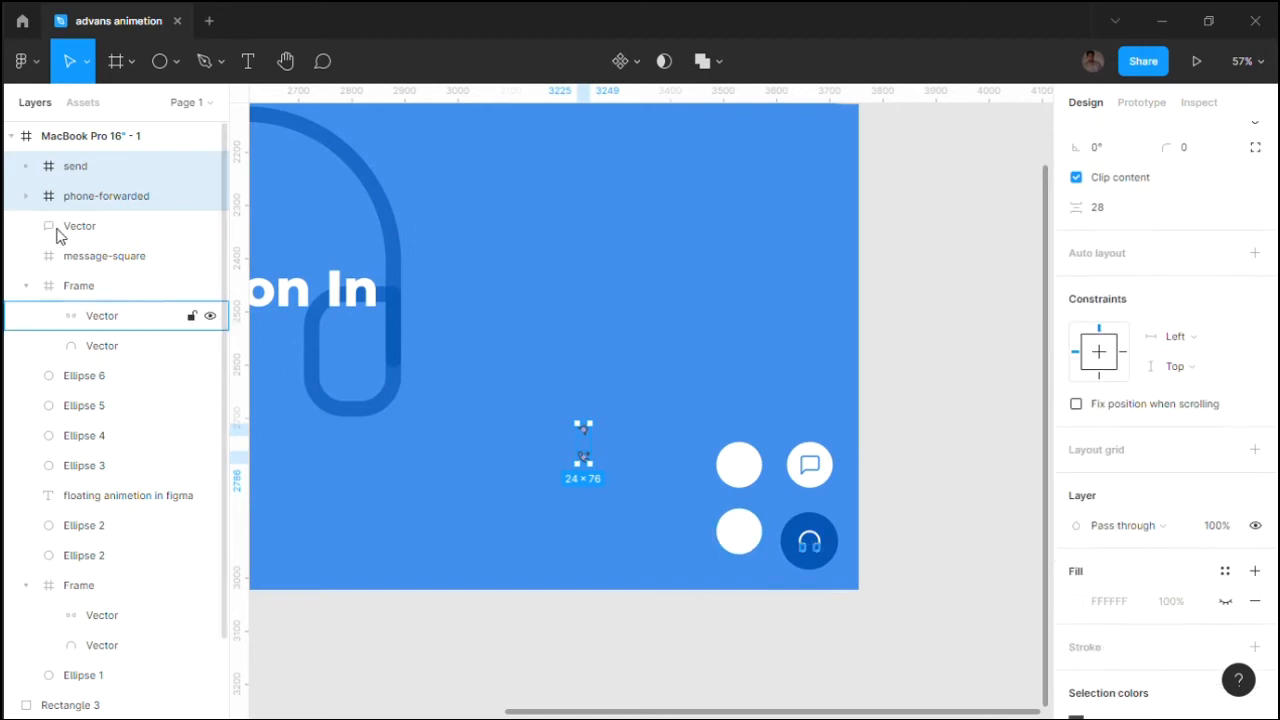
Recolour the strokes of both send icon vectors light blue and place the icon on the upper-left white circle
{"action": "left_click", "coordinate": [26, 166]}
{"action": "left_click", "coordinate": [95, 196]}
{"action": "left_click", "coordinate": [100, 226], "text": "shift"}
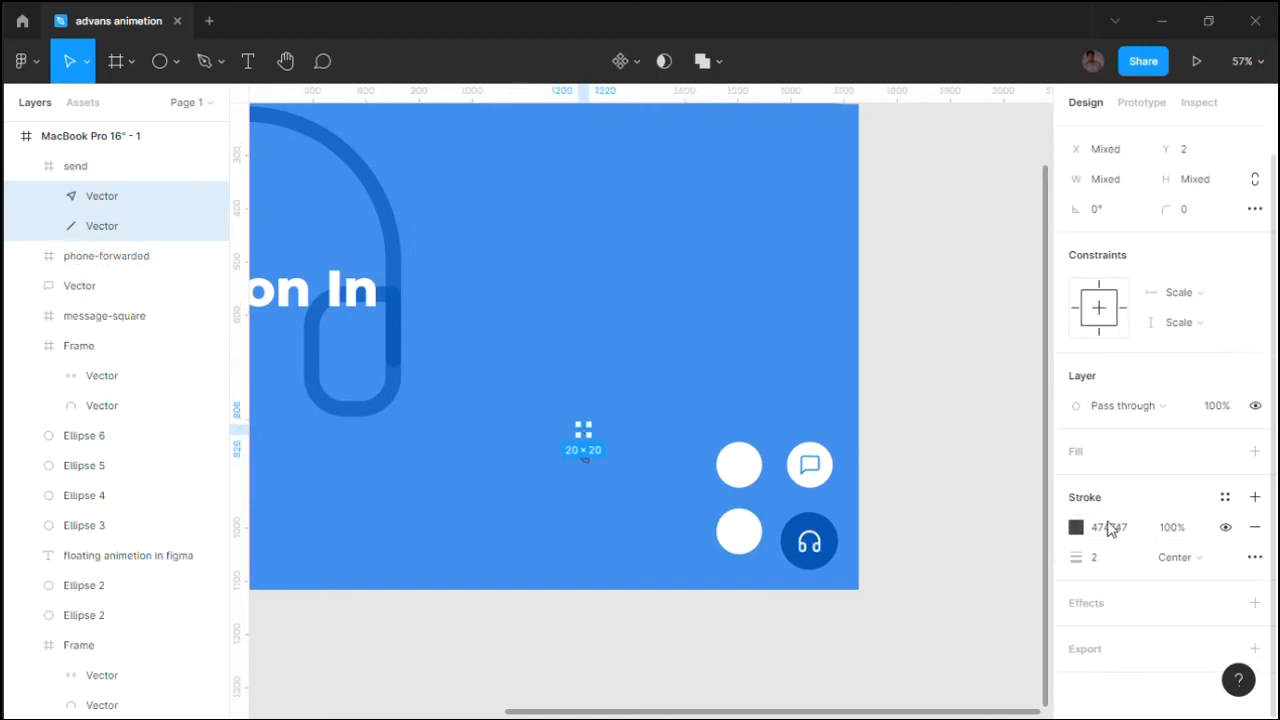
{"action": "left_click", "coordinate": [1077, 528]}
{"action": "left_click", "coordinate": [987, 631]}
{"action": "left_click", "coordinate": [637, 562]}
{"action": "left_click_drag", "start_coordinate": [588, 442], "coordinate": [745, 472]}
Set the three phone-forwarded vectors to stroke width 3 and stroke colour 3F8EEC
{"action": "left_click", "coordinate": [588, 457]}
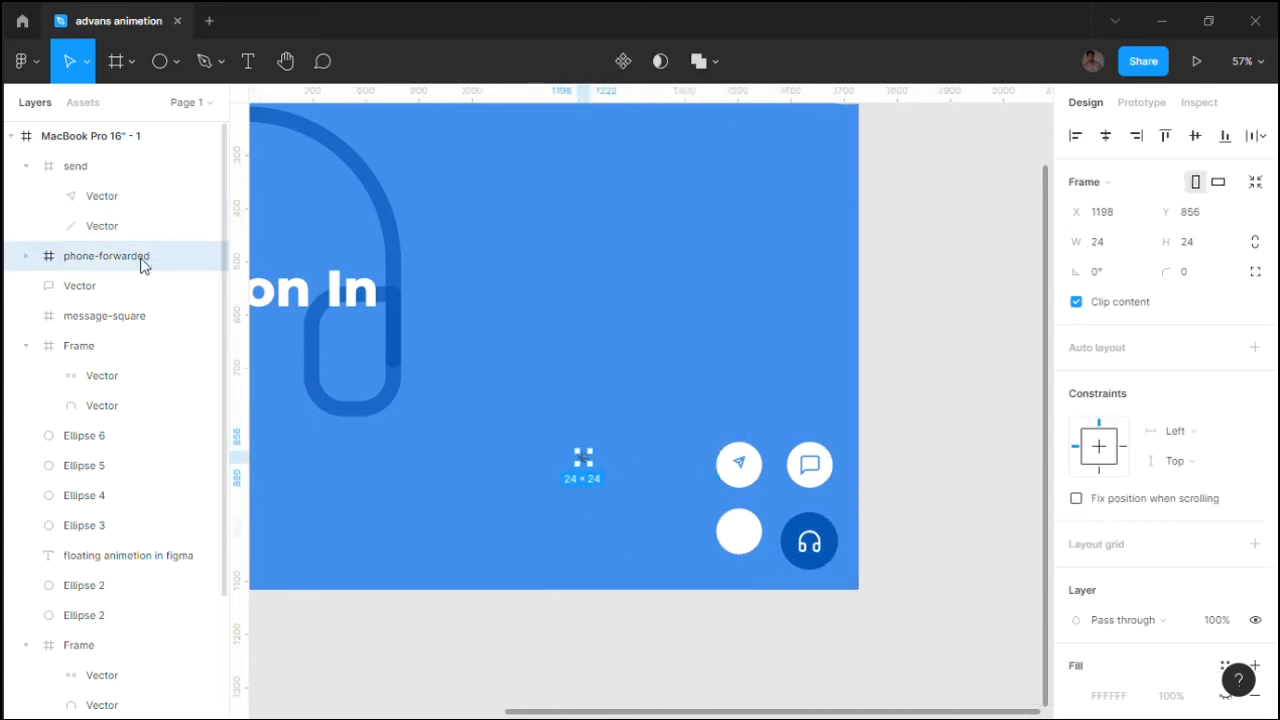
{"action": "left_click", "coordinate": [27, 256]}
{"action": "left_click", "coordinate": [108, 287]}
{"action": "left_click", "coordinate": [117, 343], "text": "shift"}
{"action": "left_click", "coordinate": [1095, 592]}
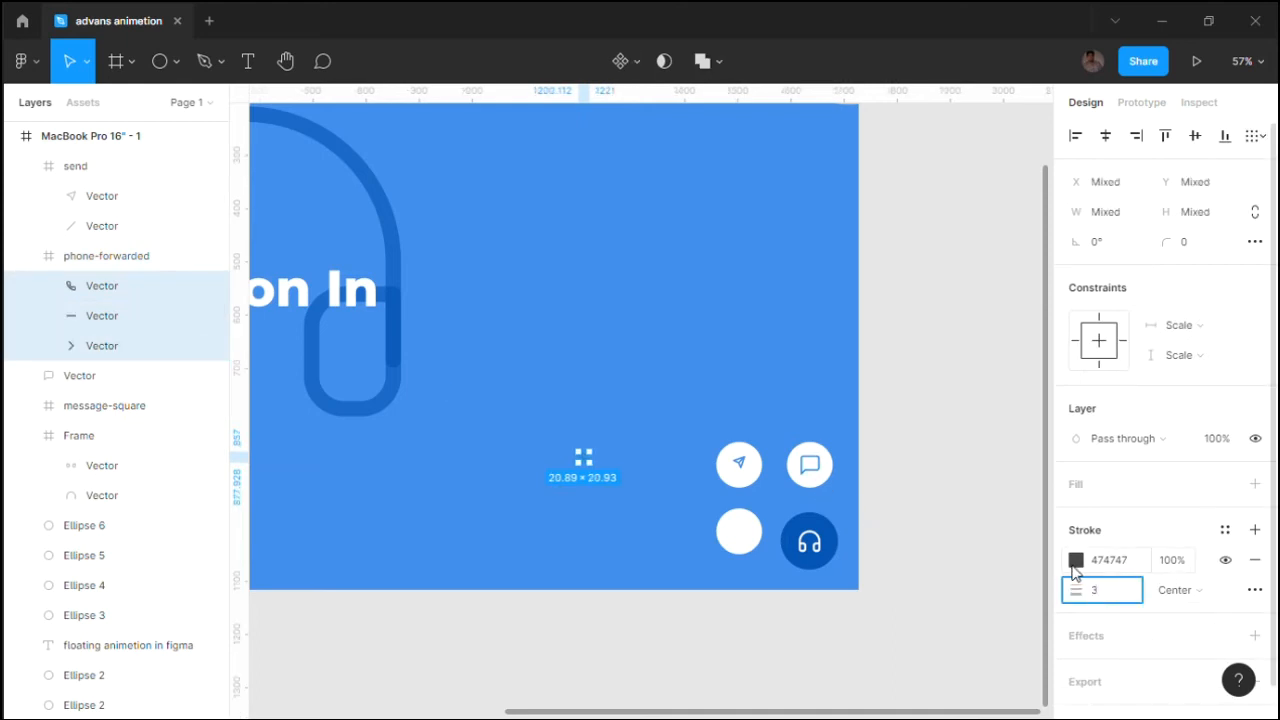
{"action": "left_click", "coordinate": [1075, 562]}
{"action": "left_click", "coordinate": [960, 632]}
{"action": "left_click", "coordinate": [1044, 235]}
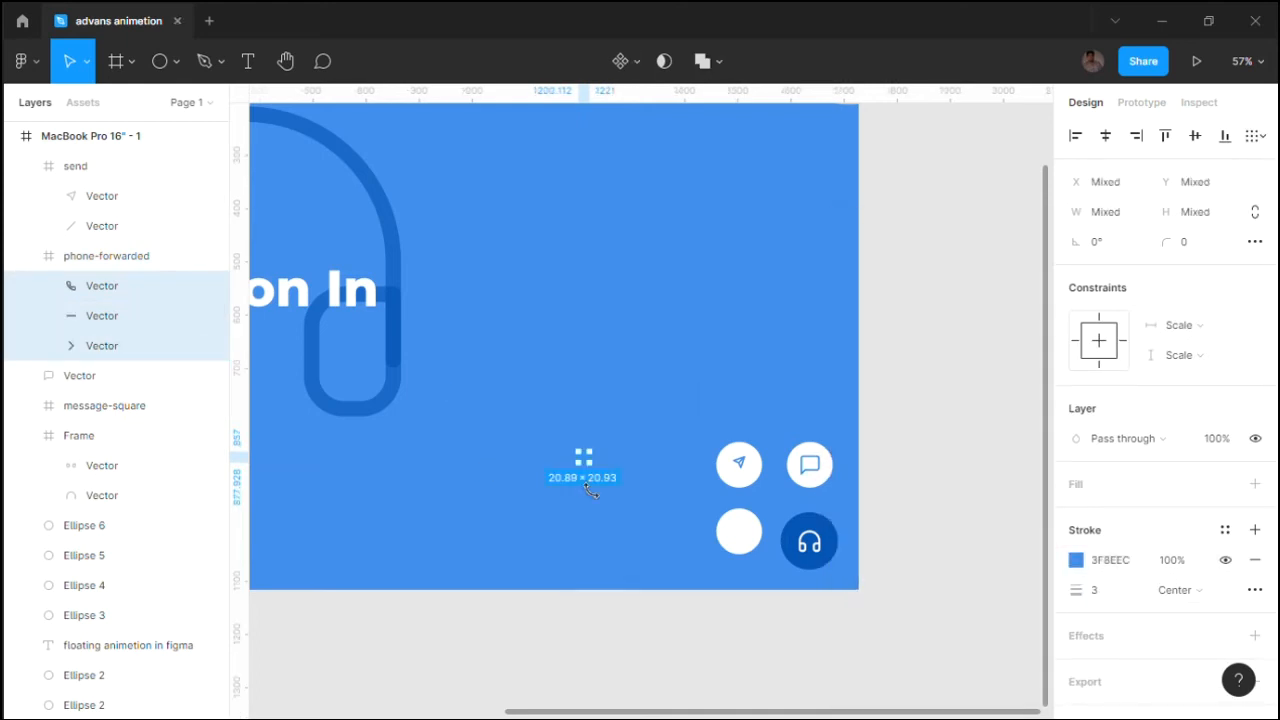
Place the three phone-forwarded vectors on the lower-left white circle
{"action": "left_click_drag", "start_coordinate": [588, 461], "coordinate": [745, 535]}
{"action": "scroll", "coordinate": [749, 537], "scroll_direction": "up", "scroll_amount": 3, "text": "ctrl"}
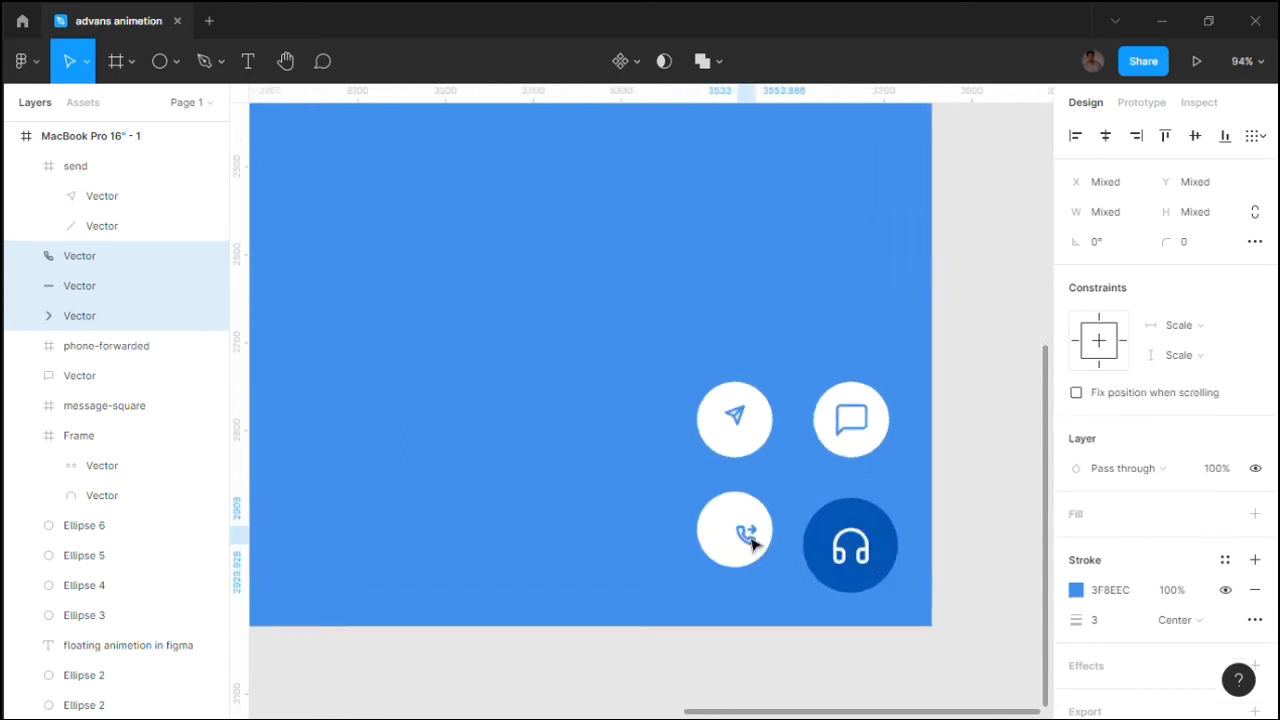
{"action": "left_click", "coordinate": [858, 432]}
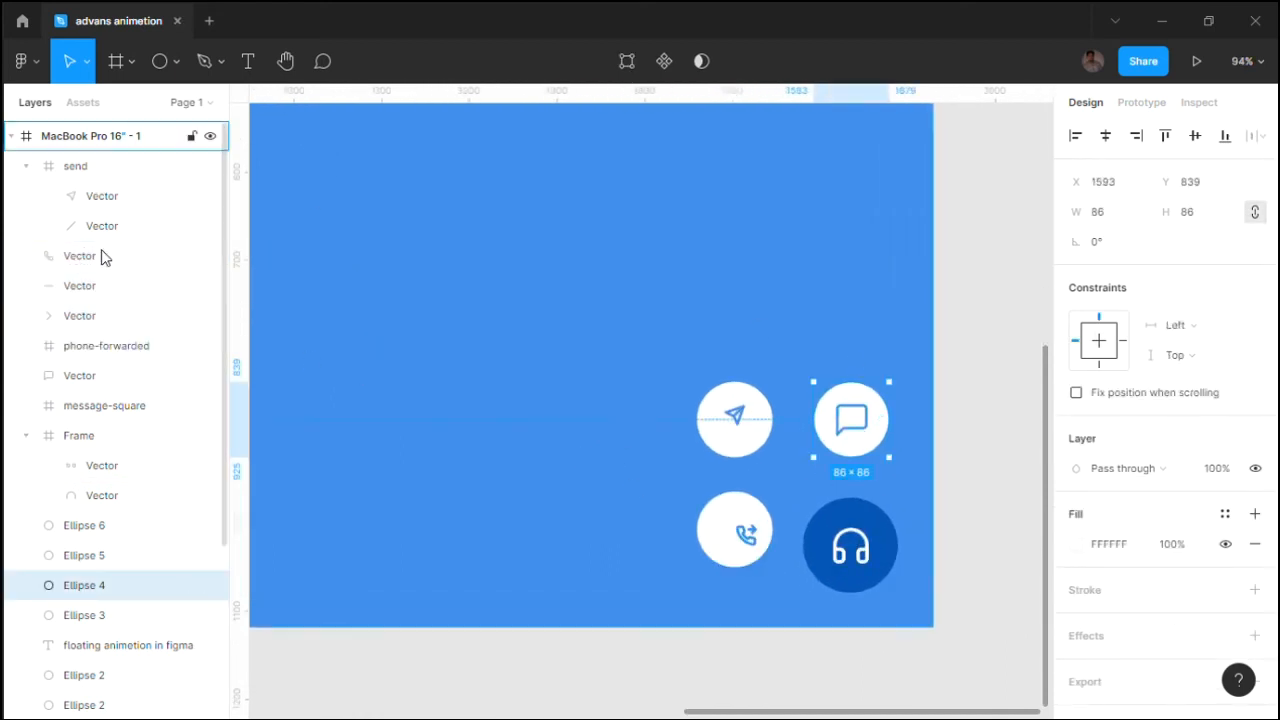
{"action": "left_click", "coordinate": [12, 136]}
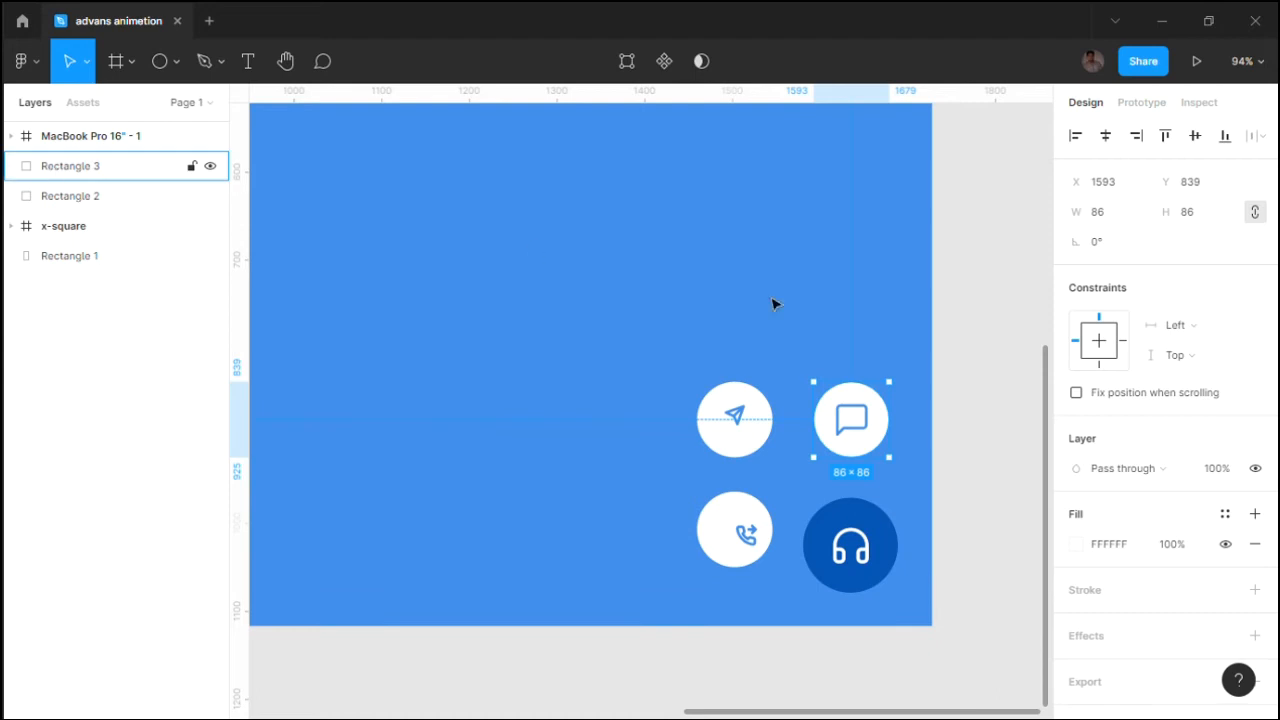
{"action": "left_click", "coordinate": [856, 427]}
{"action": "double_click", "coordinate": [856, 427]}
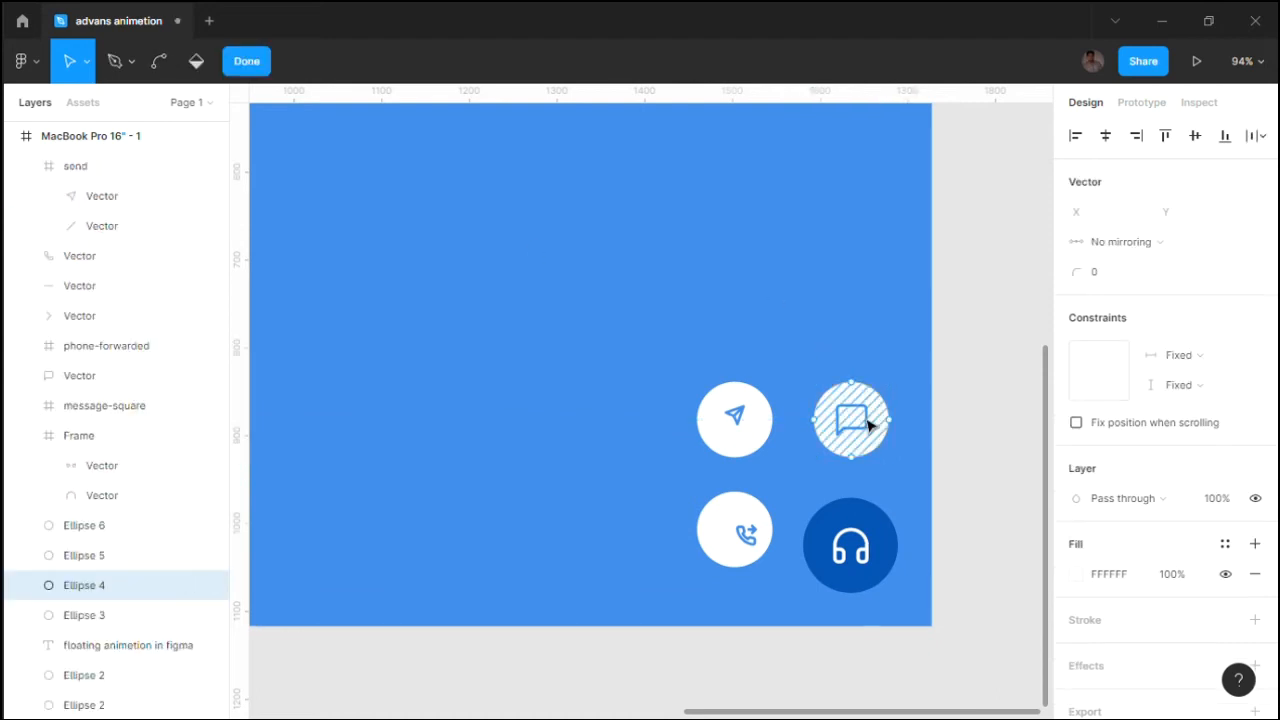
{"action": "key", "text": "Escape"}
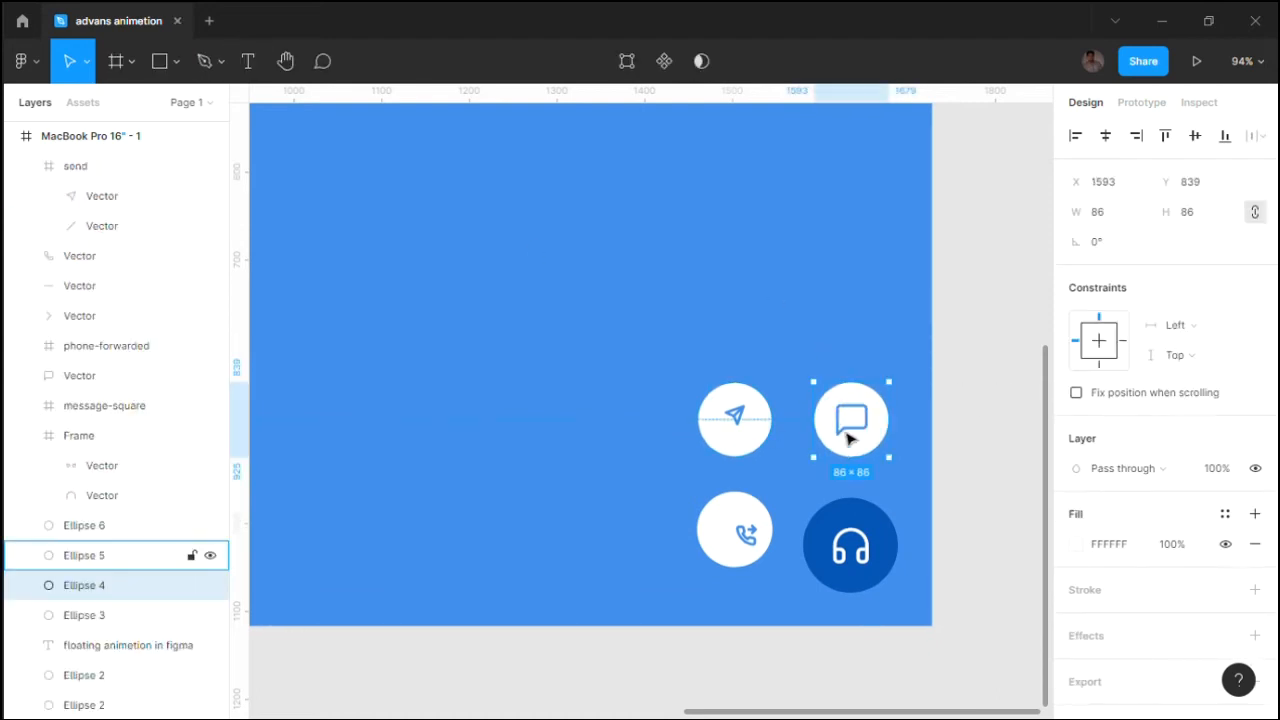
{"action": "left_click", "coordinate": [955, 390]}
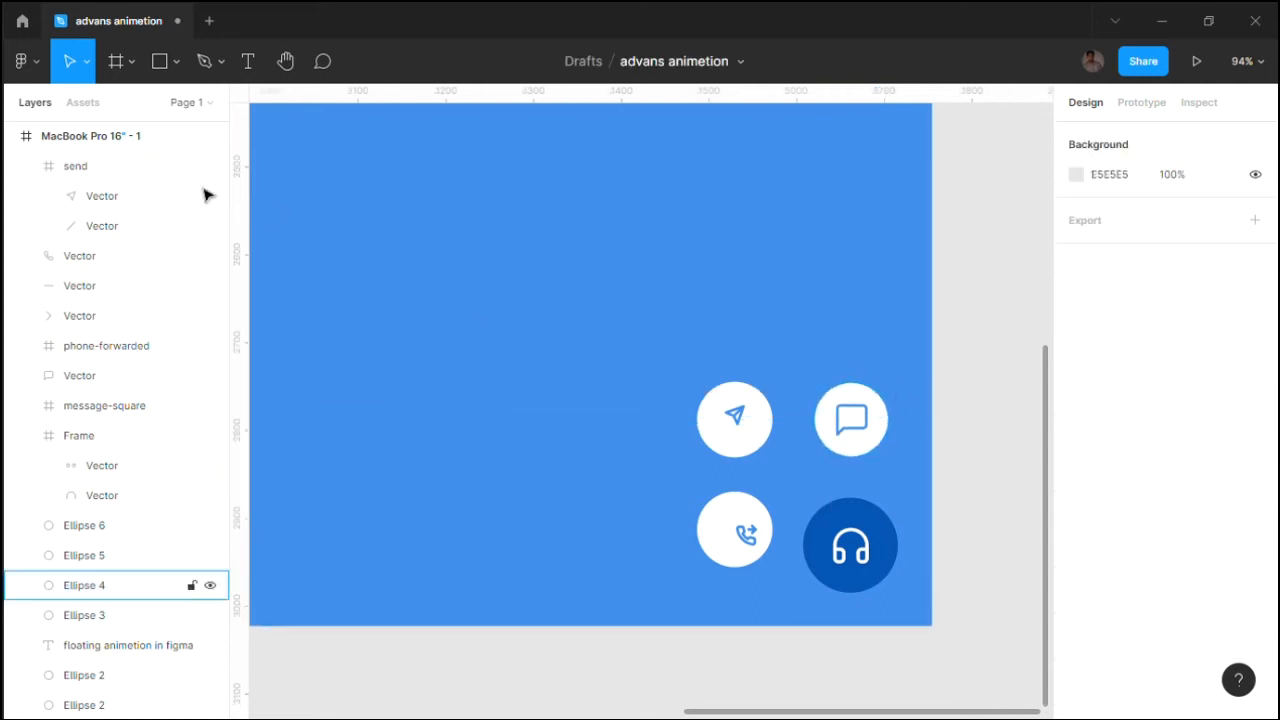
Shrink the message icon slightly and centre it horizontally and vertically on the upper-right white circle
{"action": "left_click", "coordinate": [858, 396]}
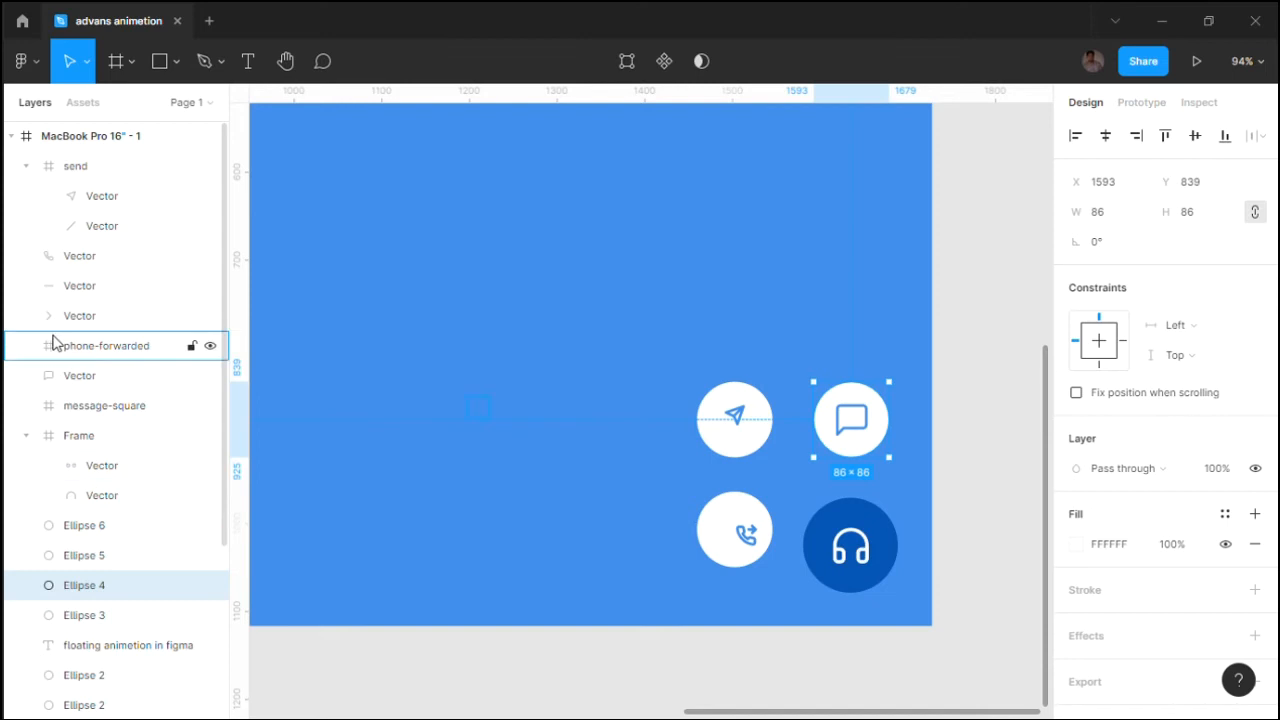
{"action": "left_click", "coordinate": [64, 375]}
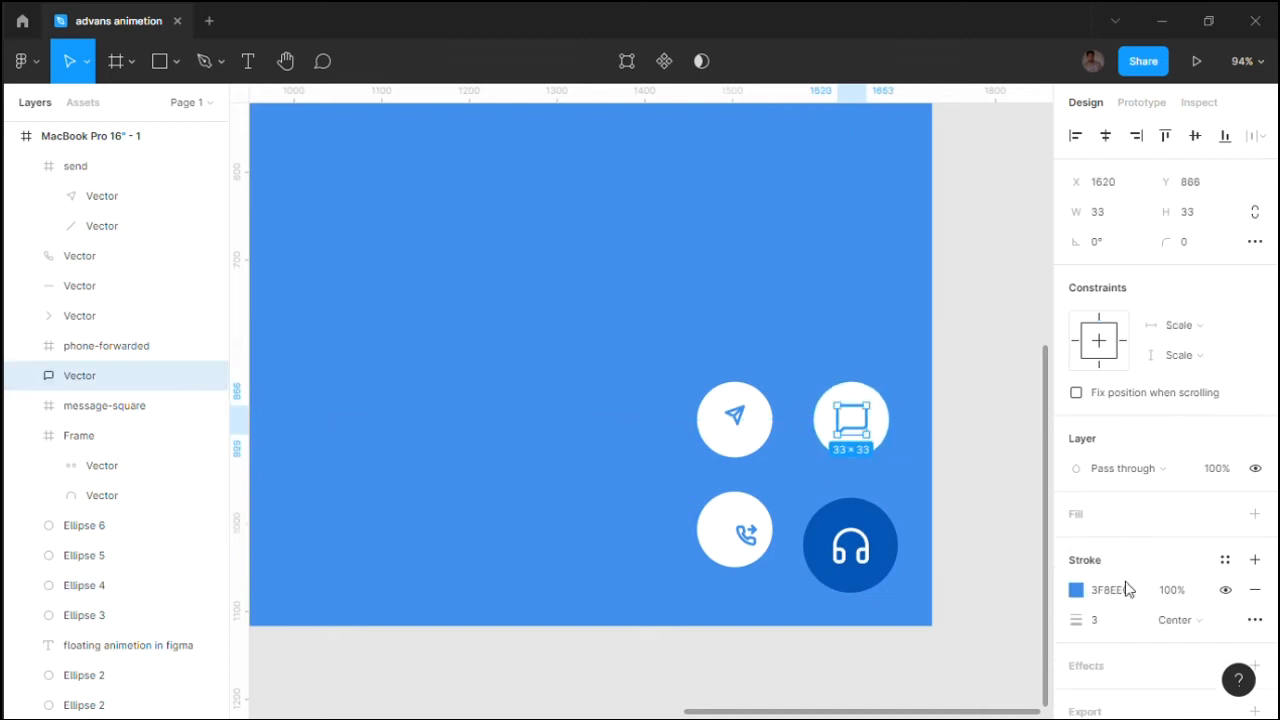
{"action": "left_click", "coordinate": [875, 445], "text": "shift"}
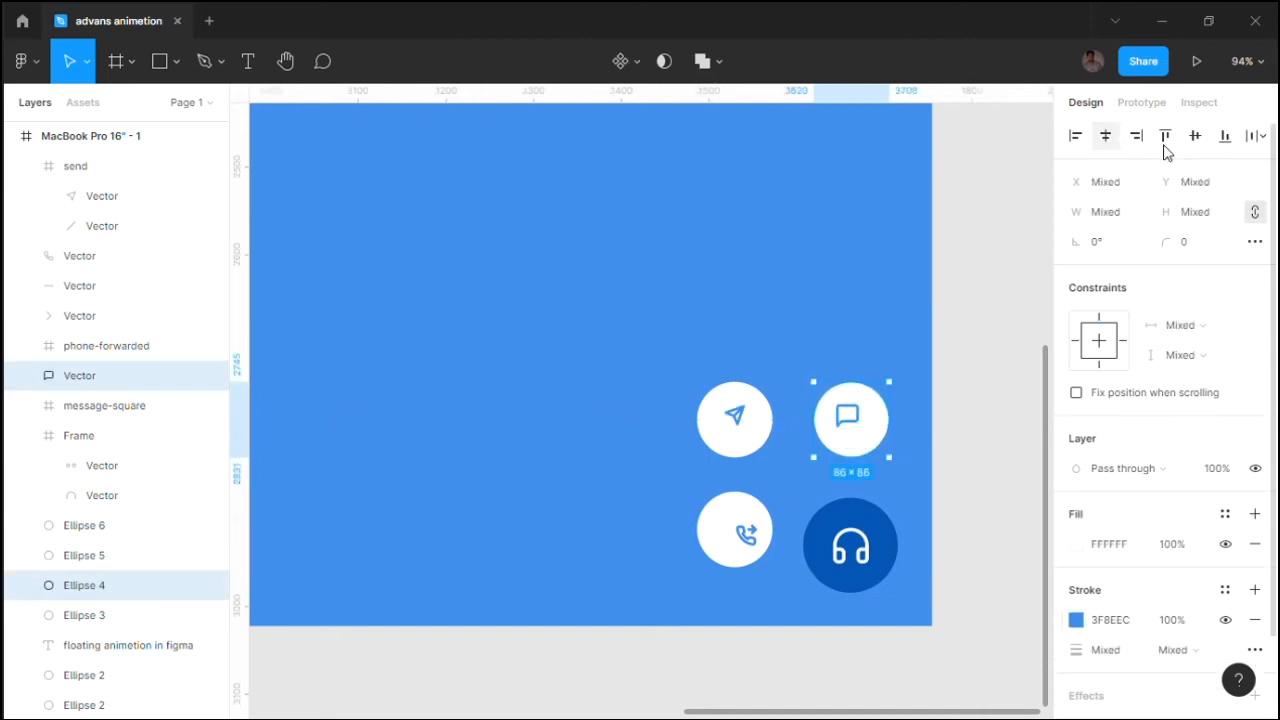
{"action": "key", "text": "Escape"}
Centre the send icon on the upper-left white circle and the phone handset vector on the lower-left white circle
{"action": "left_click", "coordinate": [728, 423]}
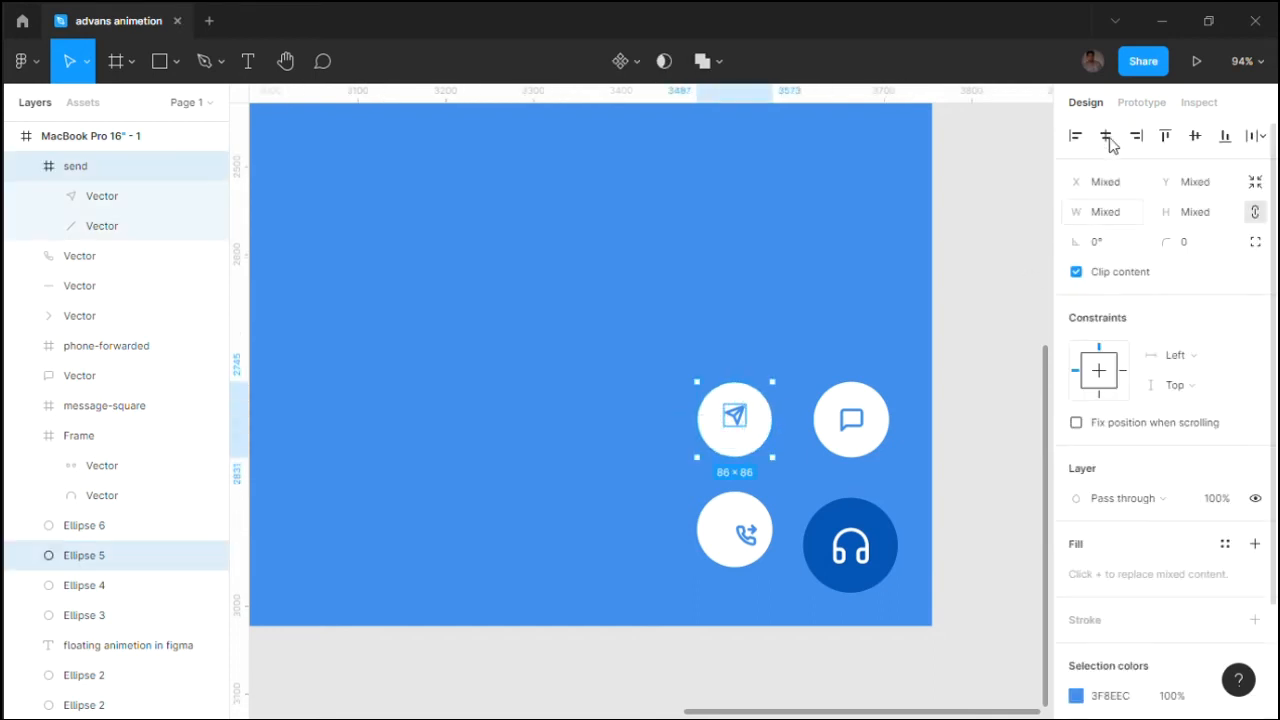
{"action": "key", "text": "Escape"}
{"action": "left_click", "coordinate": [745, 535]}
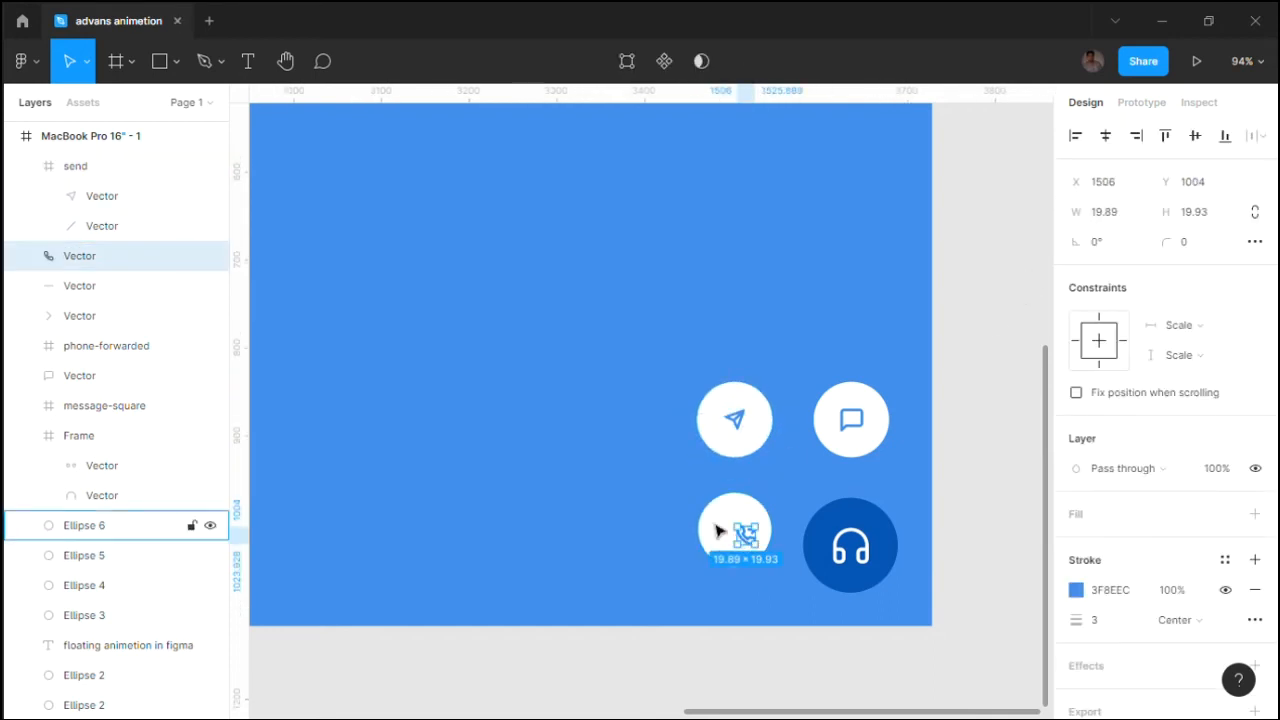
{"action": "left_click", "coordinate": [723, 531], "text": "shift"}
{"action": "left_click", "coordinate": [1105, 135]}
{"action": "left_click", "coordinate": [1195, 135]}
{"action": "left_click", "coordinate": [1000, 303]}
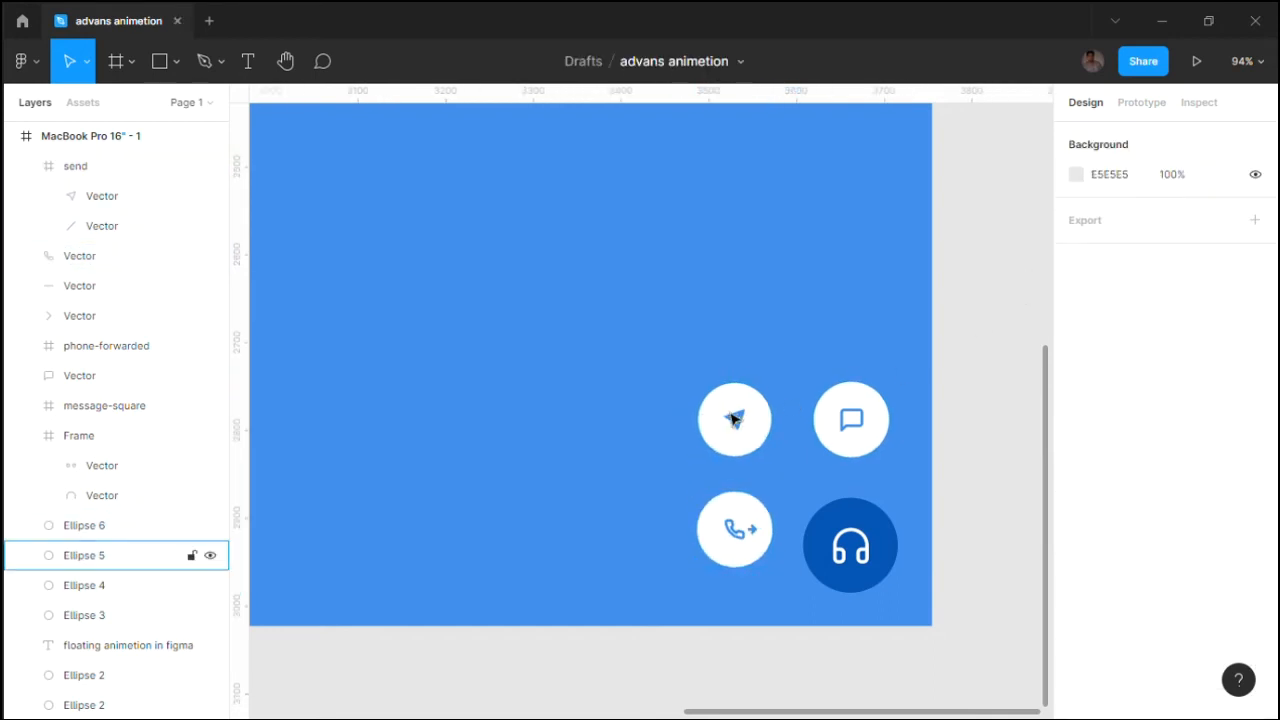
{"action": "left_click", "coordinate": [858, 432]}
{"action": "left_click", "coordinate": [851, 420], "text": "shift"}
{"action": "right_click", "coordinate": [857, 405]}
{"action": "left_click", "coordinate": [785, 351]}
{"action": "left_click", "coordinate": [985, 425]}
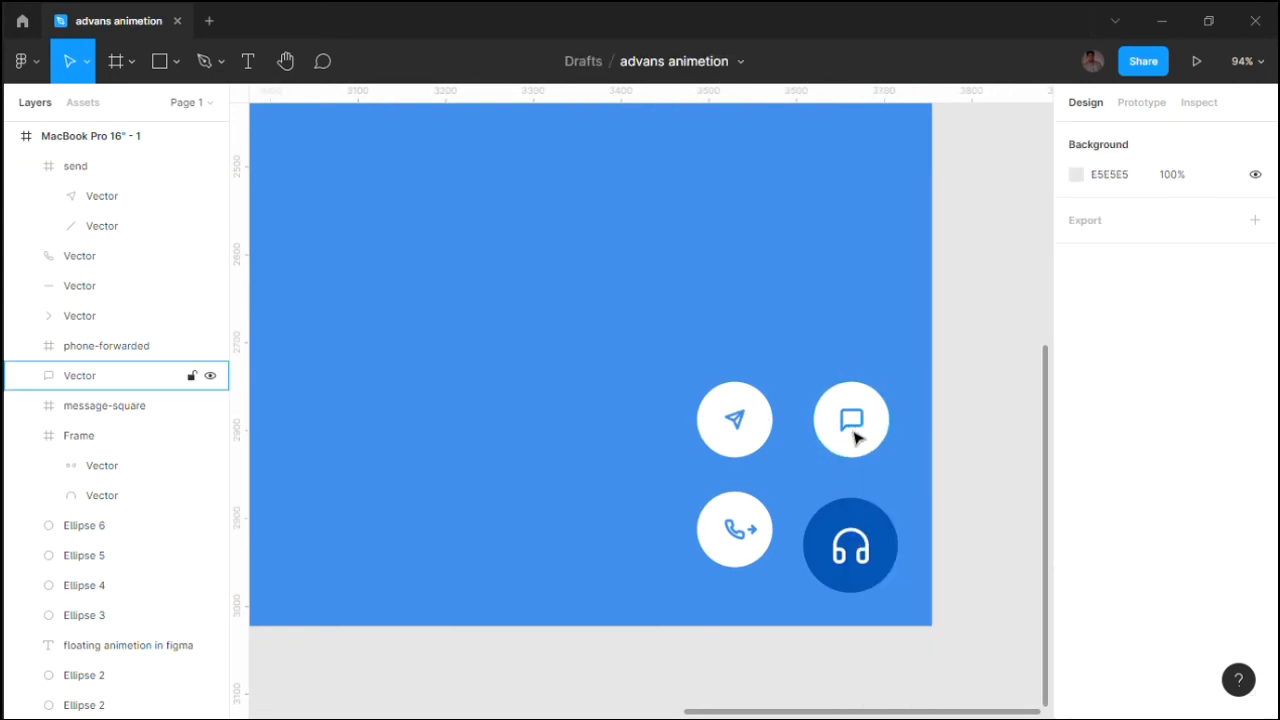
Group the send icon with its white circle and rename the group emil
{"action": "left_click", "coordinate": [741, 446]}
{"action": "left_click", "coordinate": [745, 428], "text": "shift"}
{"action": "right_click", "coordinate": [748, 430]}
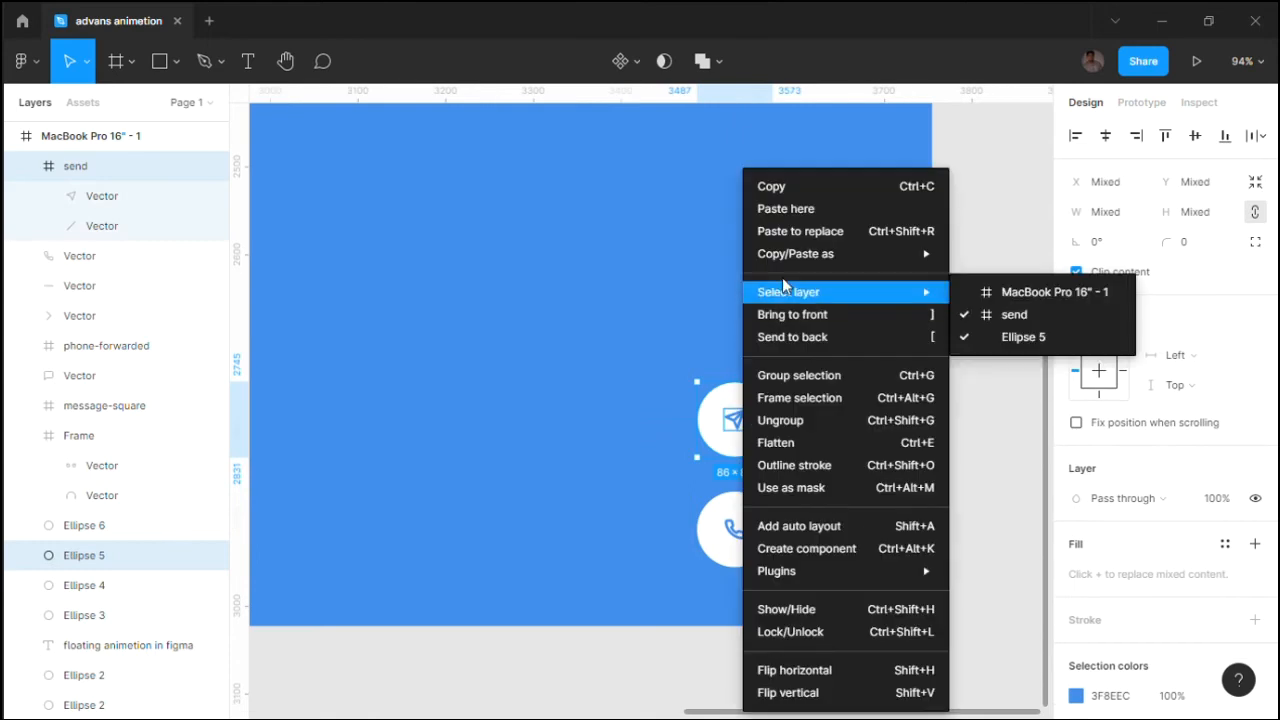
{"action": "left_click", "coordinate": [796, 379]}
{"action": "double_click", "coordinate": [86, 166]}
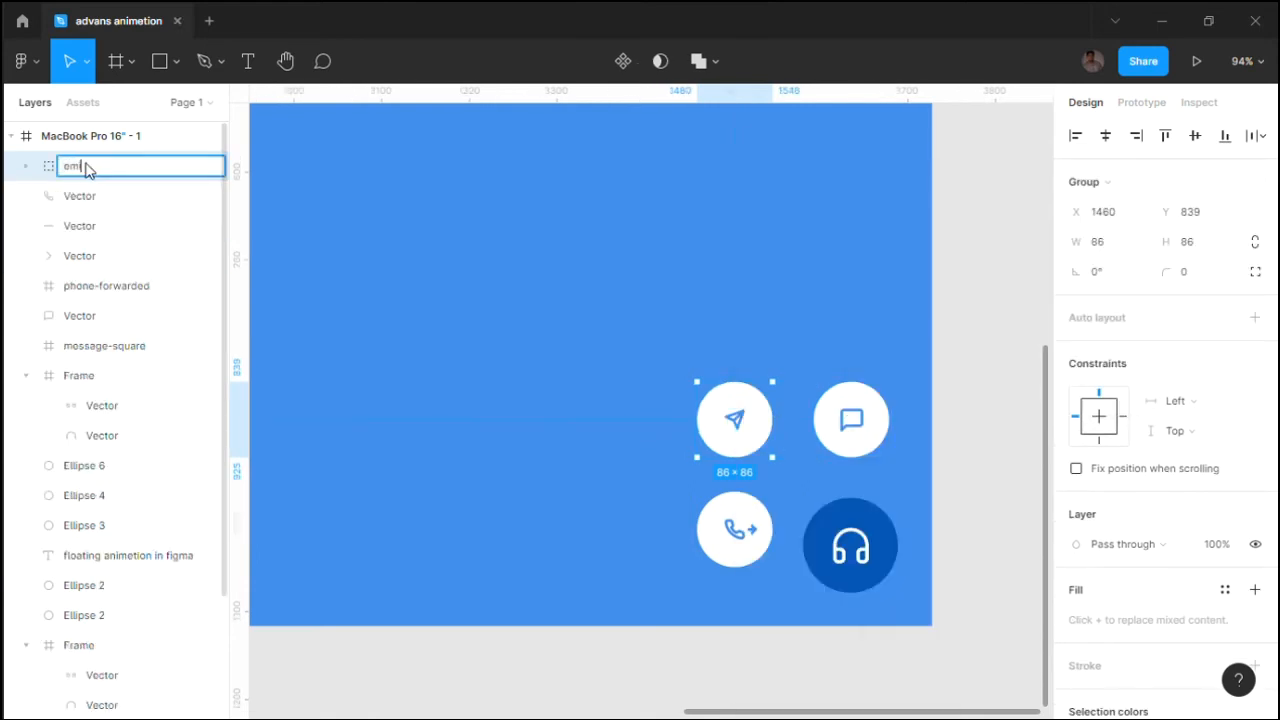
{"action": "left_click", "coordinate": [620, 370]}
Group the message icon vector with its white circle and rename the group msg
{"action": "left_click", "coordinate": [843, 420]}
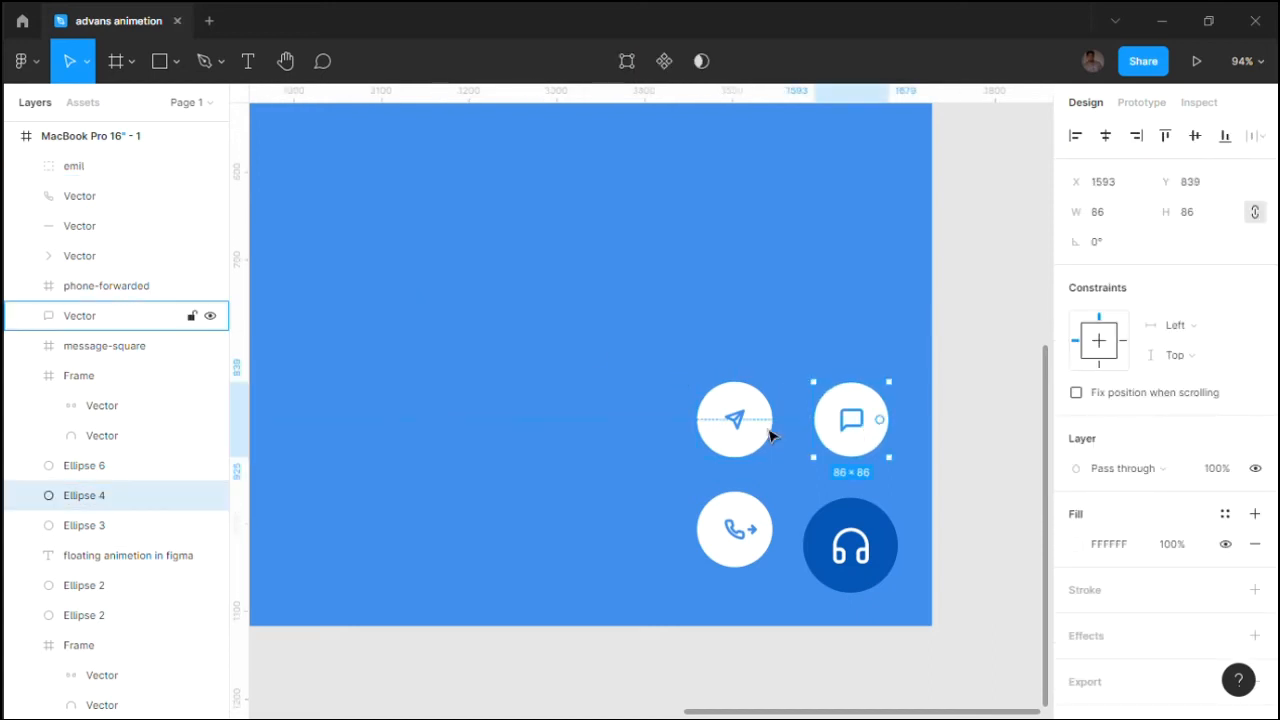
{"action": "left_click", "coordinate": [81, 352]}
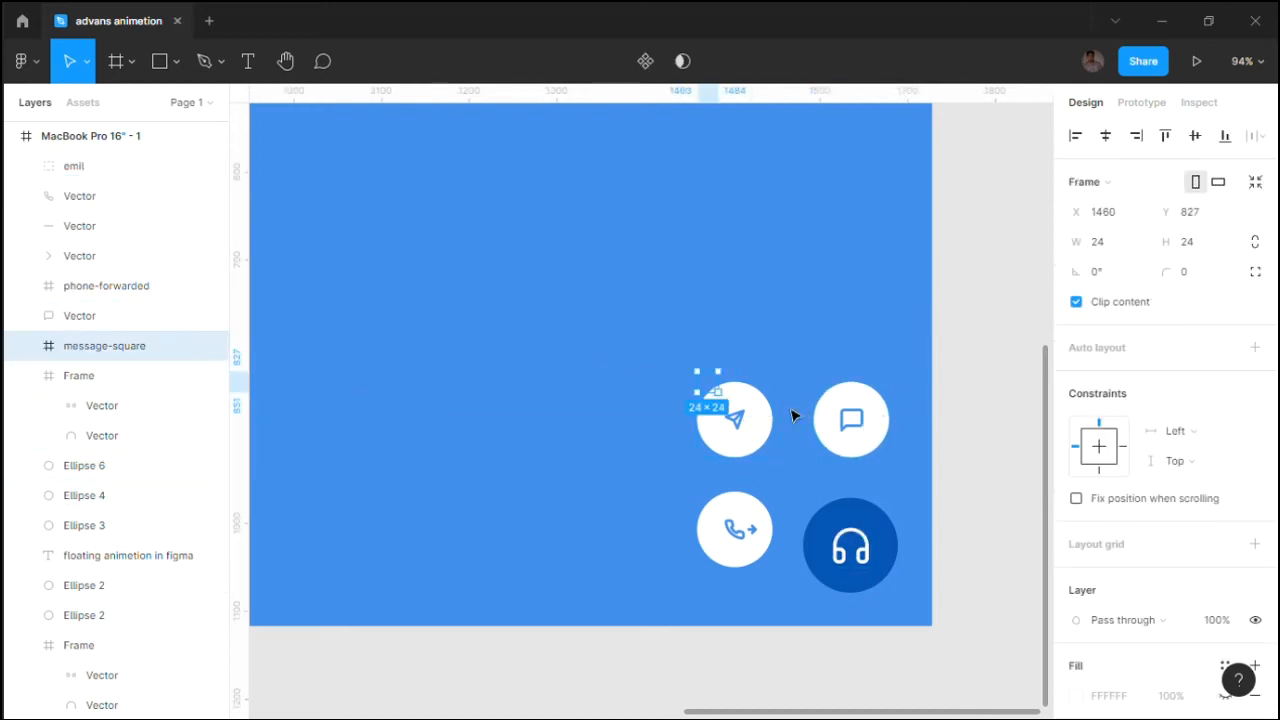
{"action": "scroll", "coordinate": [877, 423], "scroll_direction": "up", "scroll_amount": 5}
{"action": "double_click", "coordinate": [858, 432]}
{"action": "key", "text": "Escape"}
{"action": "left_click", "coordinate": [812, 430], "text": "shift"}
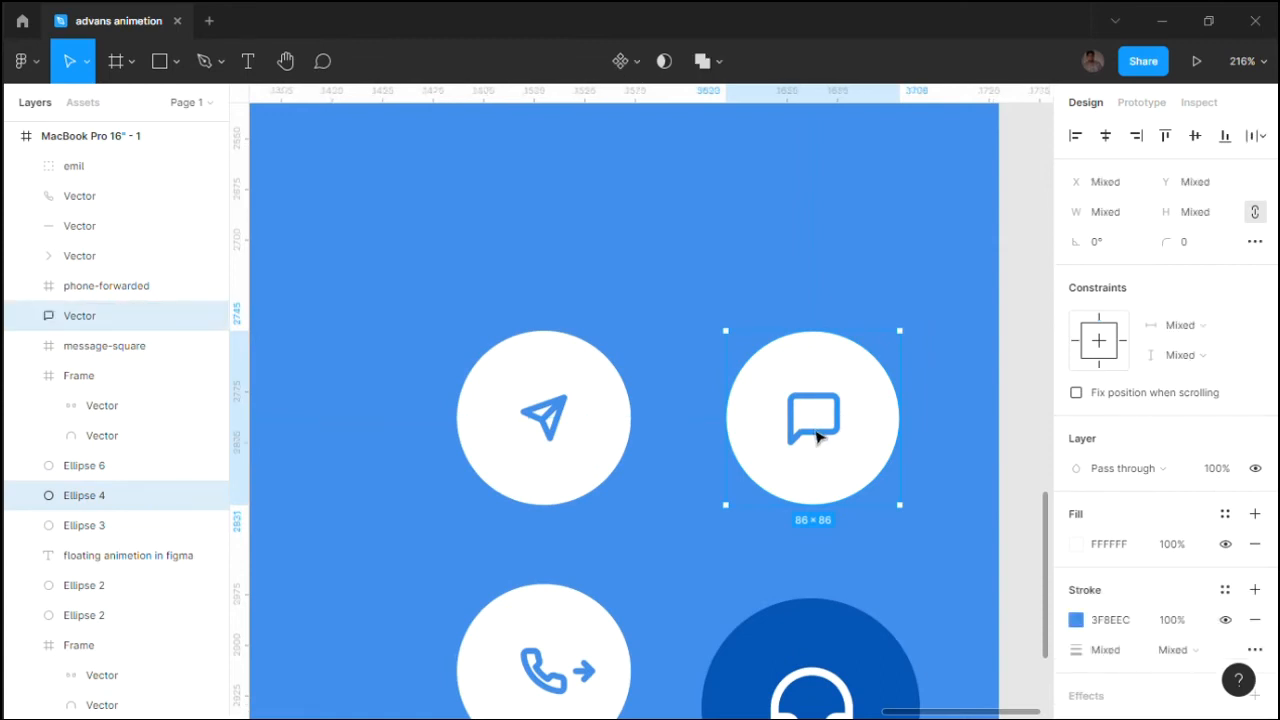
{"action": "right_click", "coordinate": [826, 432]}
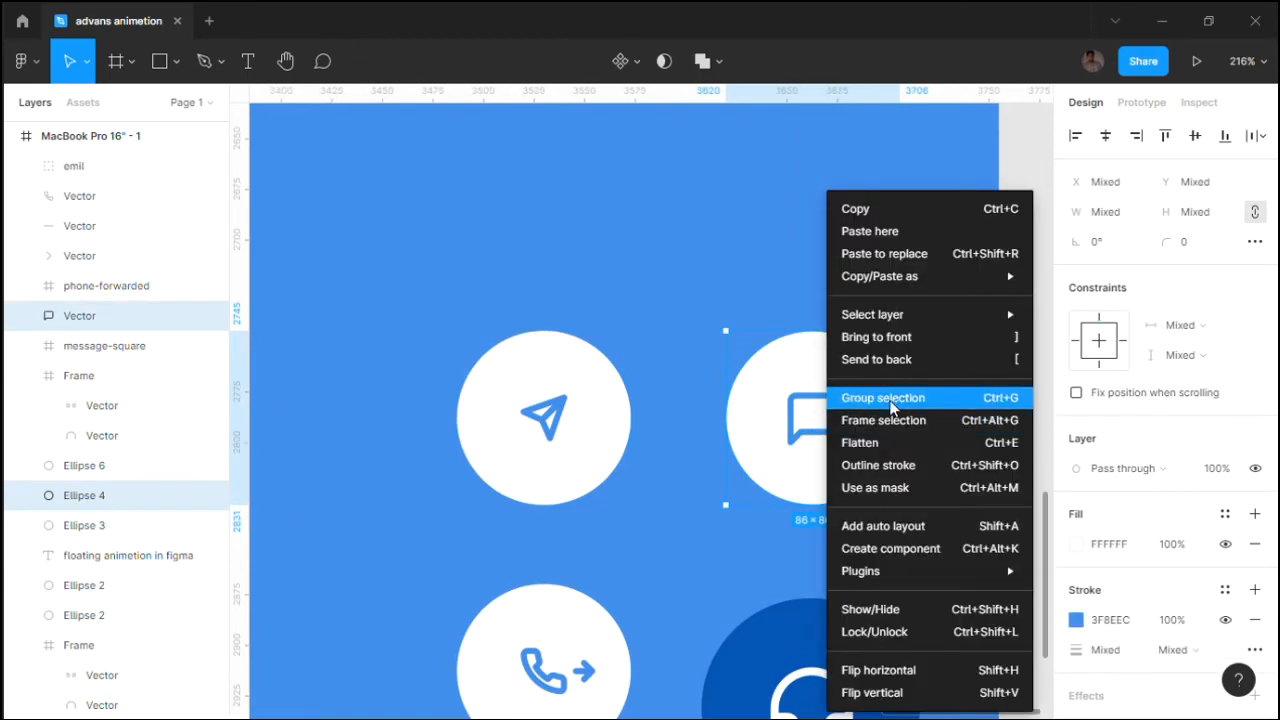
{"action": "left_click", "coordinate": [891, 400]}
{"action": "double_click", "coordinate": [93, 316]}
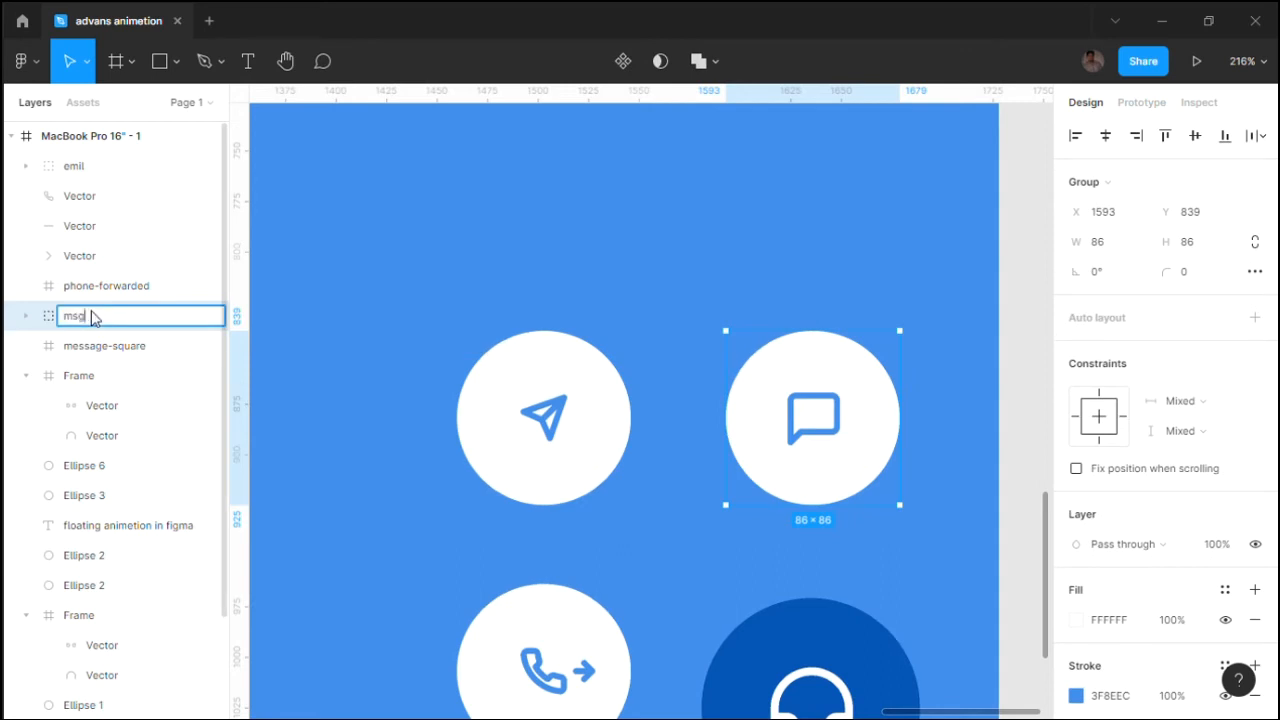
{"action": "left_click", "coordinate": [463, 304]}
Group the phone handset vector with its white circle and rename the group phone
{"action": "scroll", "coordinate": [528, 586], "scroll_direction": "down", "scroll_amount": 3}
{"action": "left_click", "coordinate": [545, 558]}
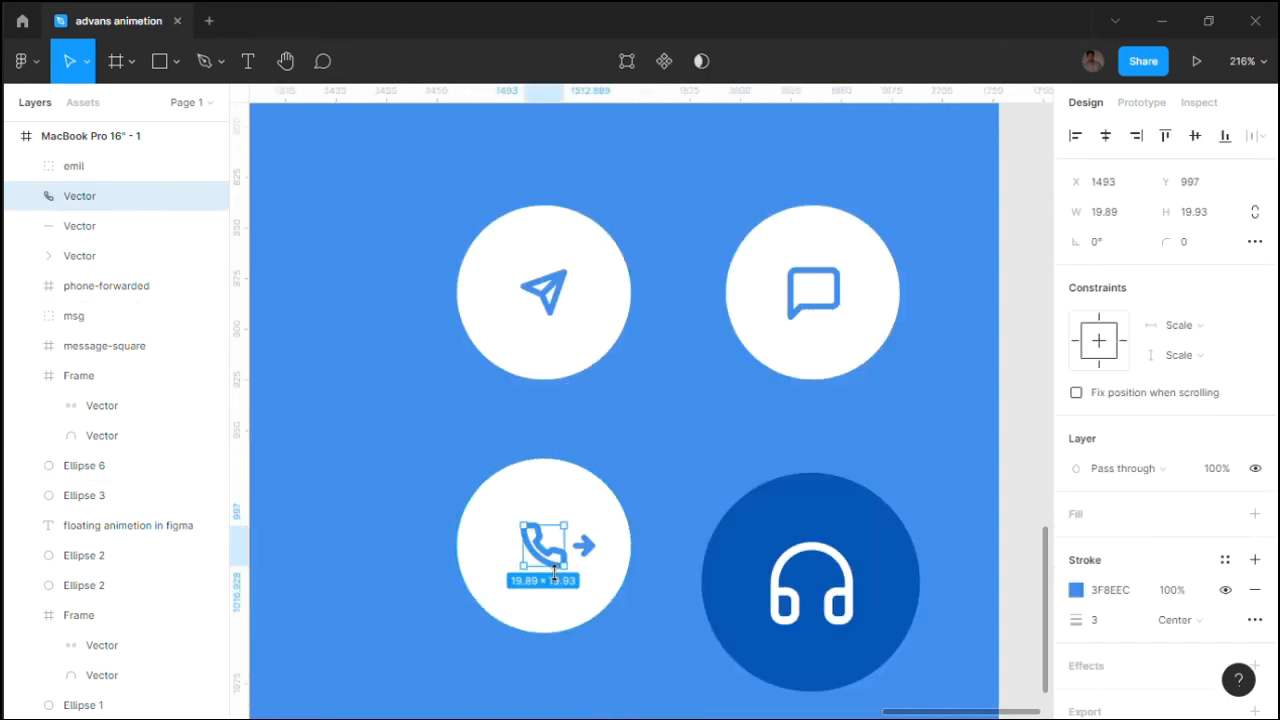
{"action": "left_click", "coordinate": [621, 516], "text": "shift"}
{"action": "key", "text": "ctrl+g"}
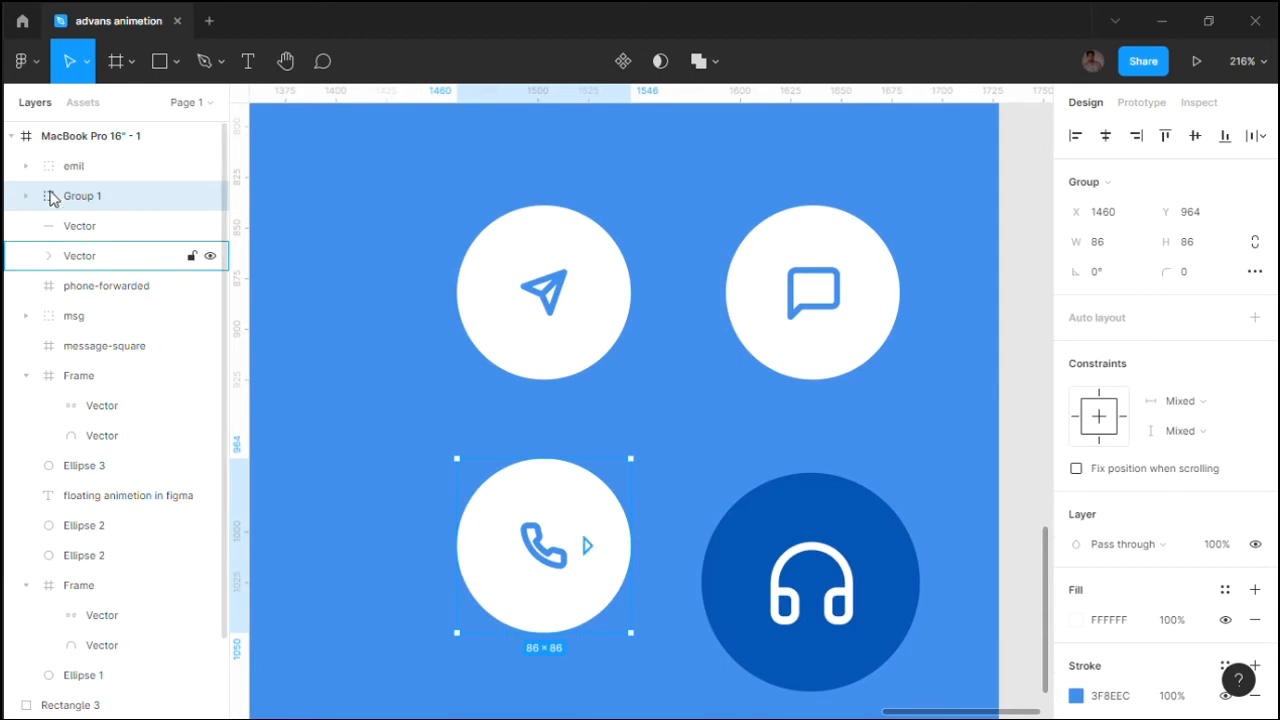
{"action": "double_click", "coordinate": [82, 197]}
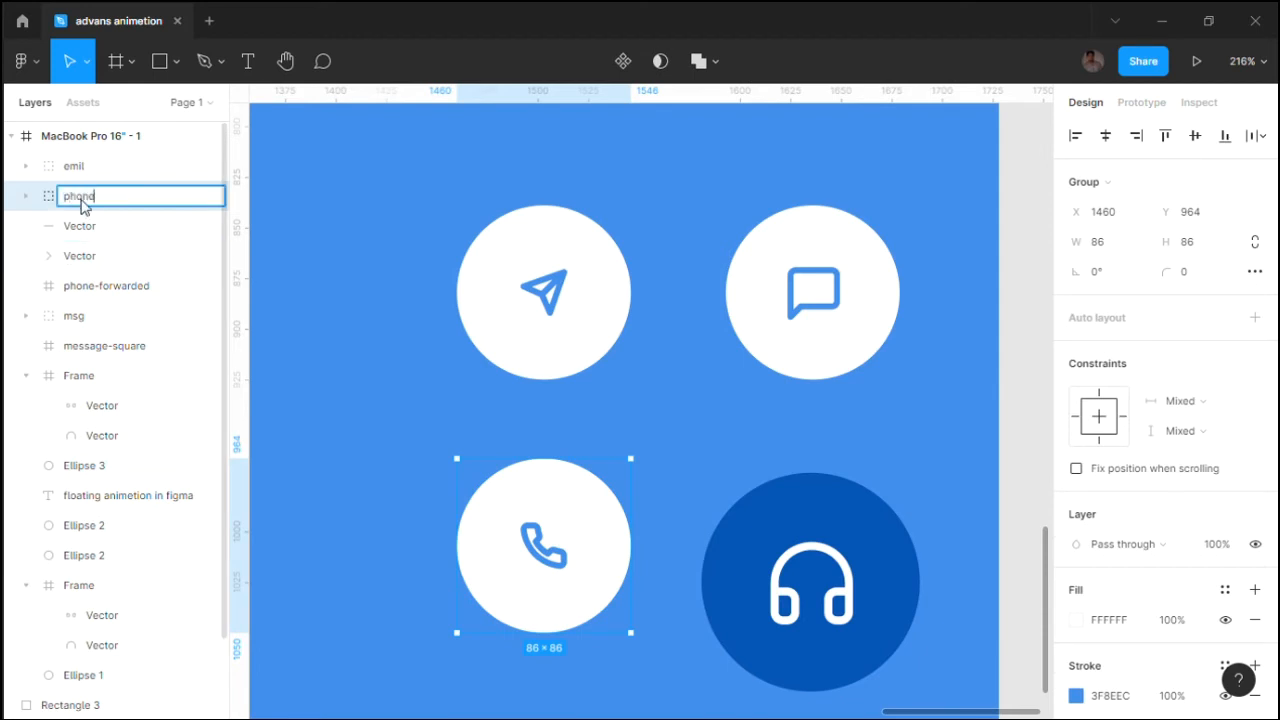
{"action": "left_click", "coordinate": [437, 163]}
{"action": "scroll", "coordinate": [666, 400], "scroll_direction": "down", "scroll_amount": 3}
{"action": "left_click", "coordinate": [620, 363]}
{"action": "double_click", "coordinate": [633, 366]}
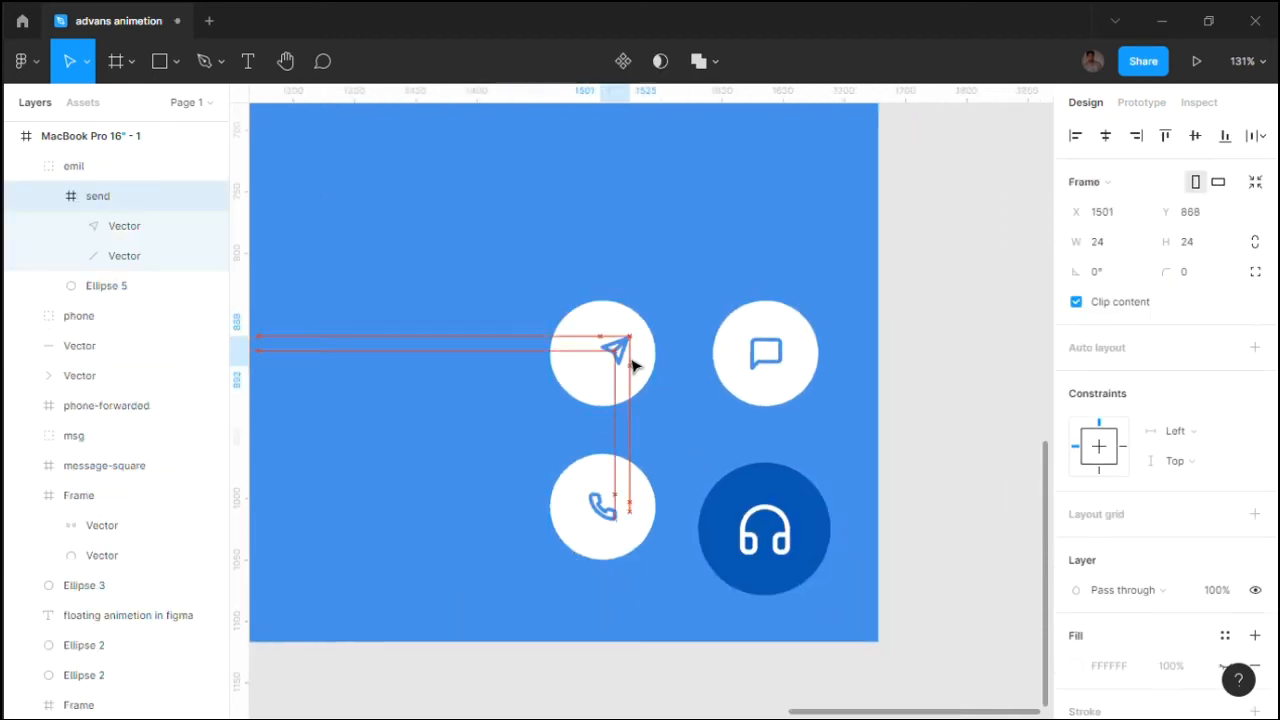
{"action": "left_click", "coordinate": [620, 357]}
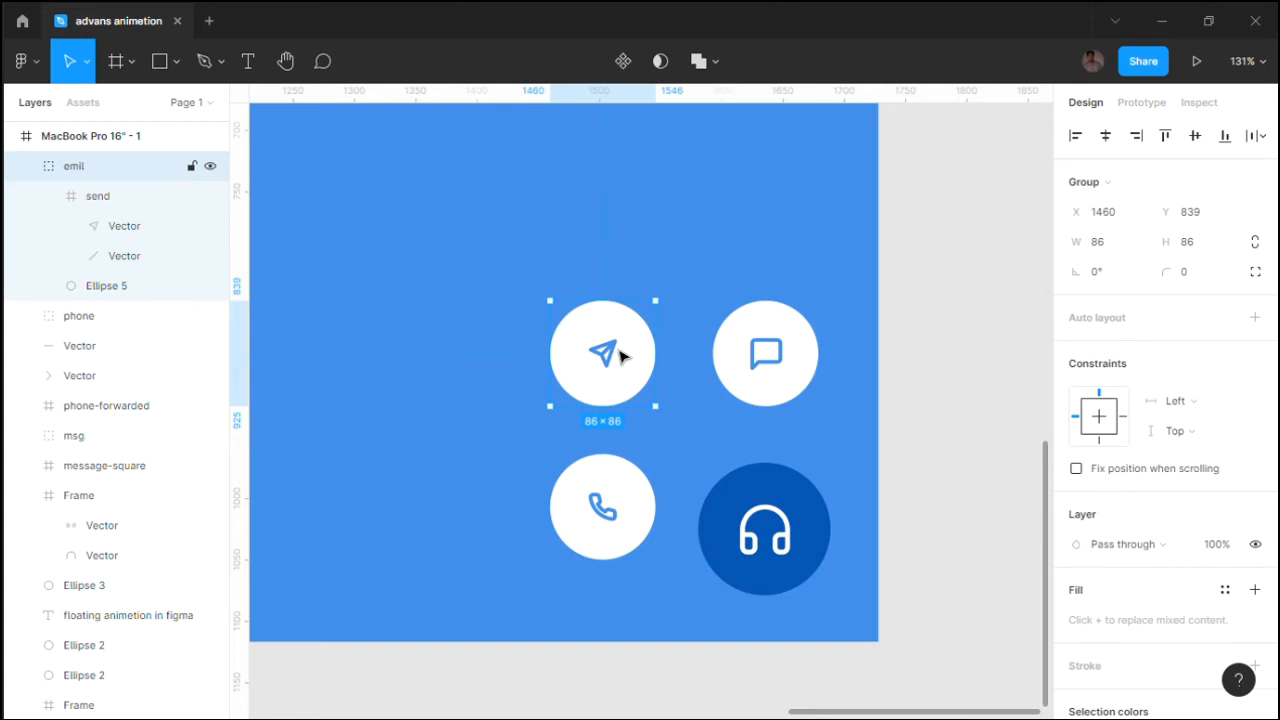
{"action": "left_click", "coordinate": [33, 166]}
{"action": "left_click_drag", "start_coordinate": [644, 345], "coordinate": [645, 346]}
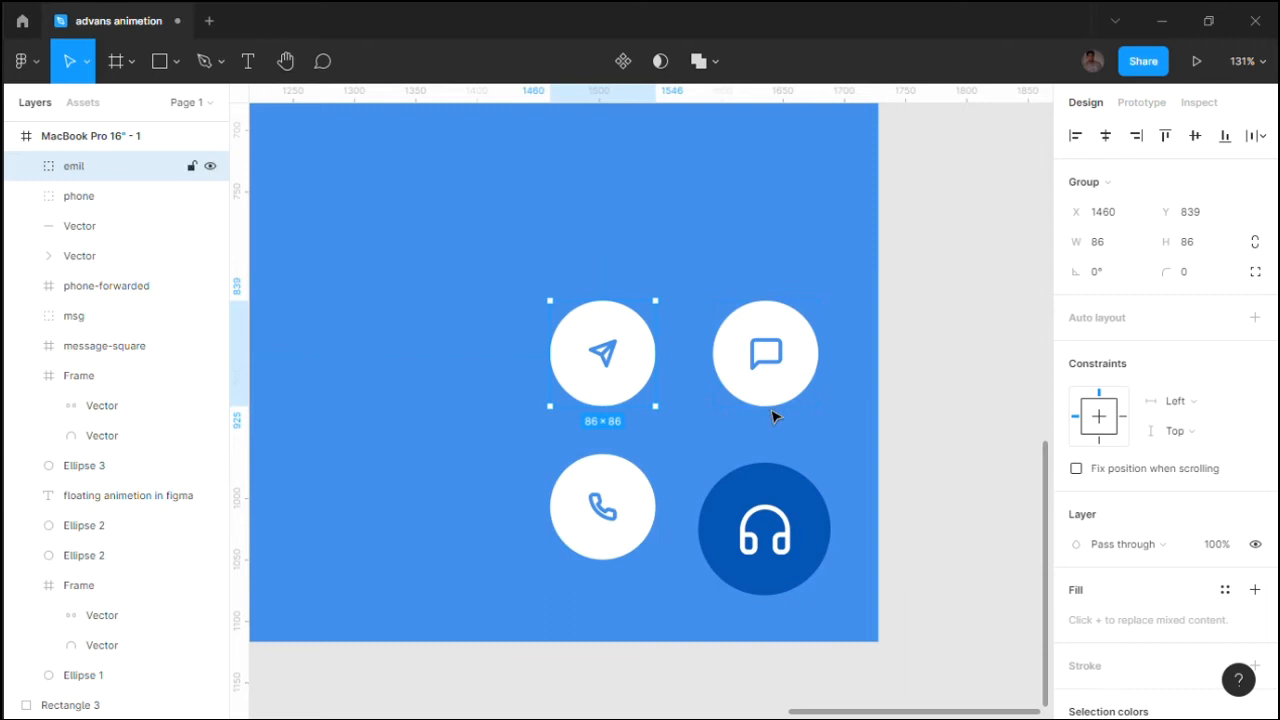
Try to move the send, message and phone groups together with the dark blue circle, then undo the move
{"action": "left_click", "coordinate": [705, 392]}
{"action": "left_click", "coordinate": [640, 383], "text": "shift"}
{"action": "left_click", "coordinate": [615, 505], "text": "shift"}
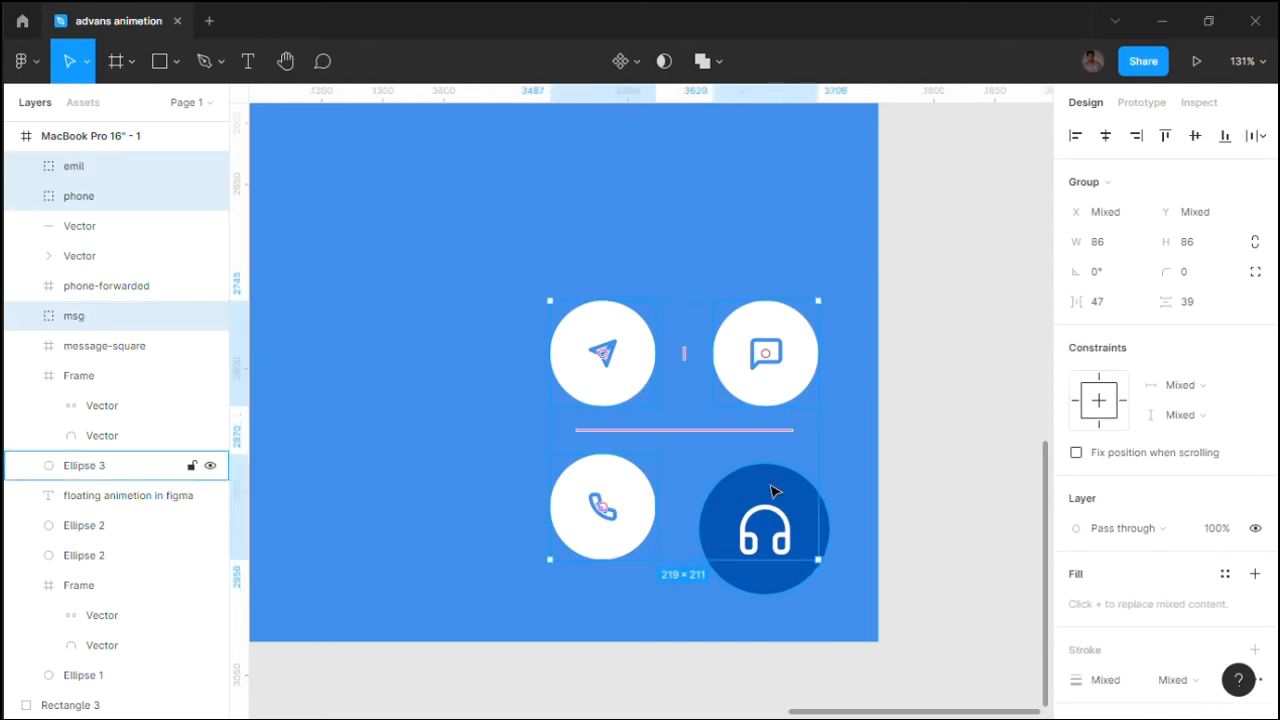
{"action": "left_click", "coordinate": [745, 510], "text": "shift"}
{"action": "left_click_drag", "start_coordinate": [770, 488], "coordinate": [729, 453]}
{"action": "key", "text": "ctrl+z"}
{"action": "left_click", "coordinate": [969, 484]}
Group the white headphones icon with its dark blue circle and rename the group chat
{"action": "left_click", "coordinate": [780, 535]}
{"action": "left_click", "coordinate": [817, 528], "text": "shift"}
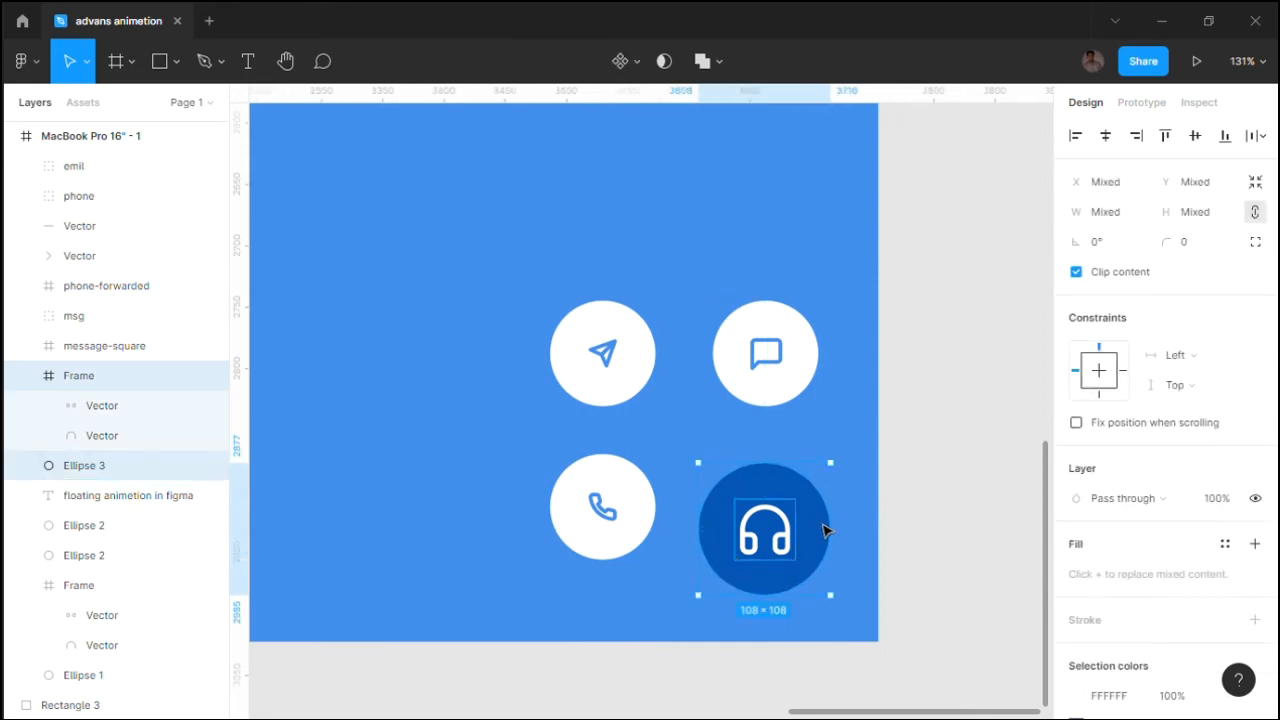
{"action": "key", "text": "ctrl+g"}
{"action": "double_click", "coordinate": [82, 378]}
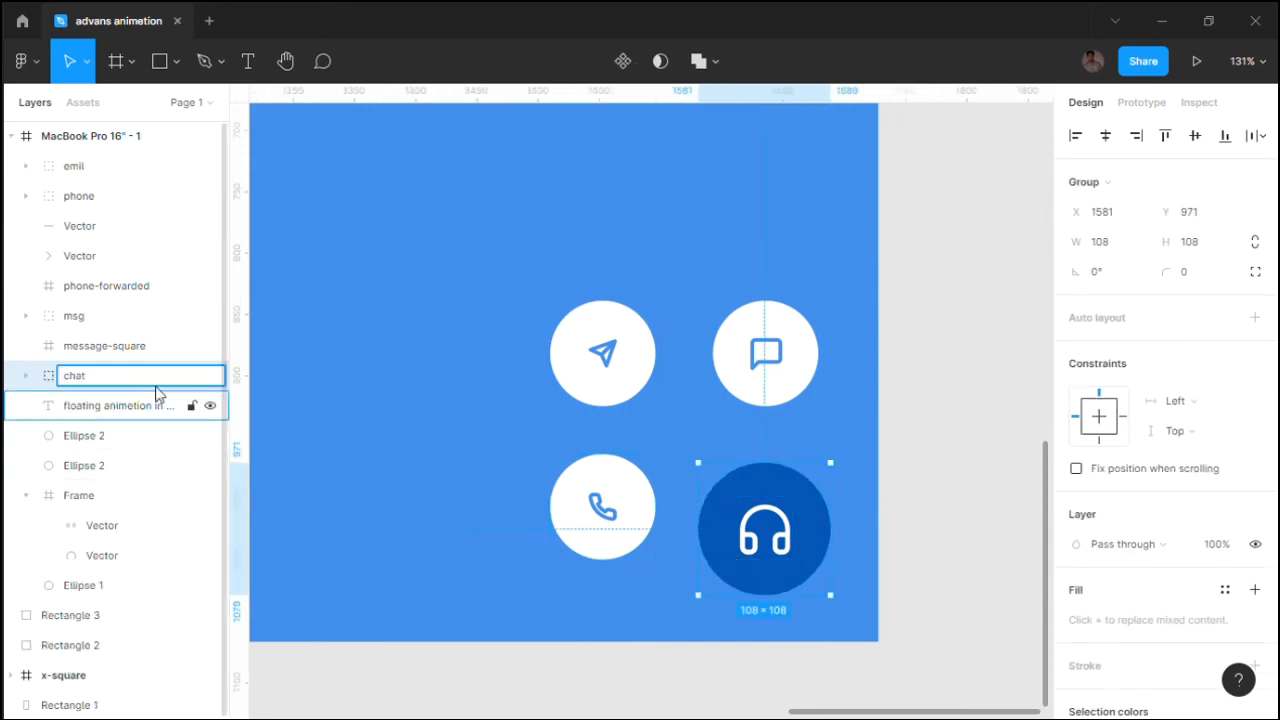
{"action": "left_click", "coordinate": [825, 585]}
Stack the chat, msg, emil and phone groups on one another by aligning their horizontal and vertical centres
{"action": "left_click", "coordinate": [772, 492]}
{"action": "left_click", "coordinate": [775, 372], "text": "shift"}
{"action": "left_click", "coordinate": [612, 372], "text": "shift"}
{"action": "left_click", "coordinate": [616, 491], "text": "shift"}
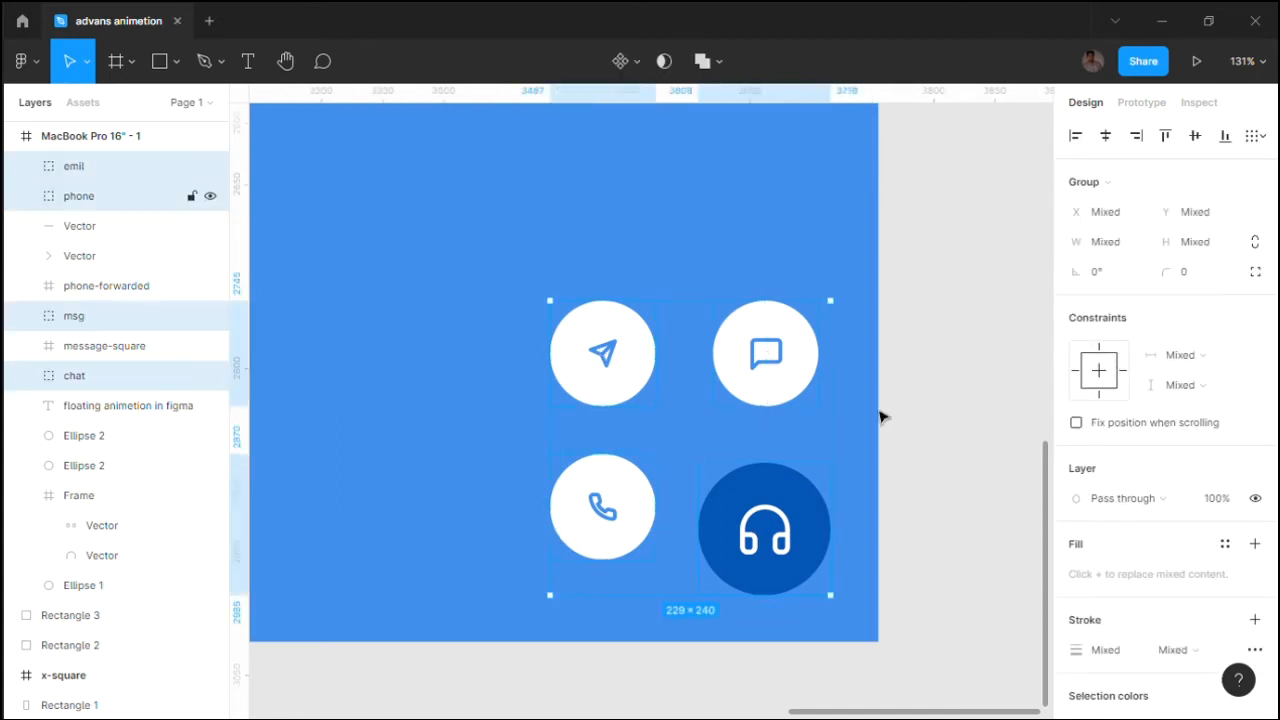
{"action": "left_click", "coordinate": [1107, 137]}
{"action": "left_click", "coordinate": [1197, 137]}
{"action": "left_click", "coordinate": [967, 333]}
Move the stacked button groups toward the frame's lower-right corner and place their layers above the phone-forwarded and message-square frames
{"action": "left_click_drag", "start_coordinate": [811, 551], "coordinate": [603, 333]}
{"action": "left_click_drag", "start_coordinate": [725, 467], "coordinate": [781, 534]}
{"action": "left_click_drag", "start_coordinate": [86, 376], "coordinate": [100, 166]}
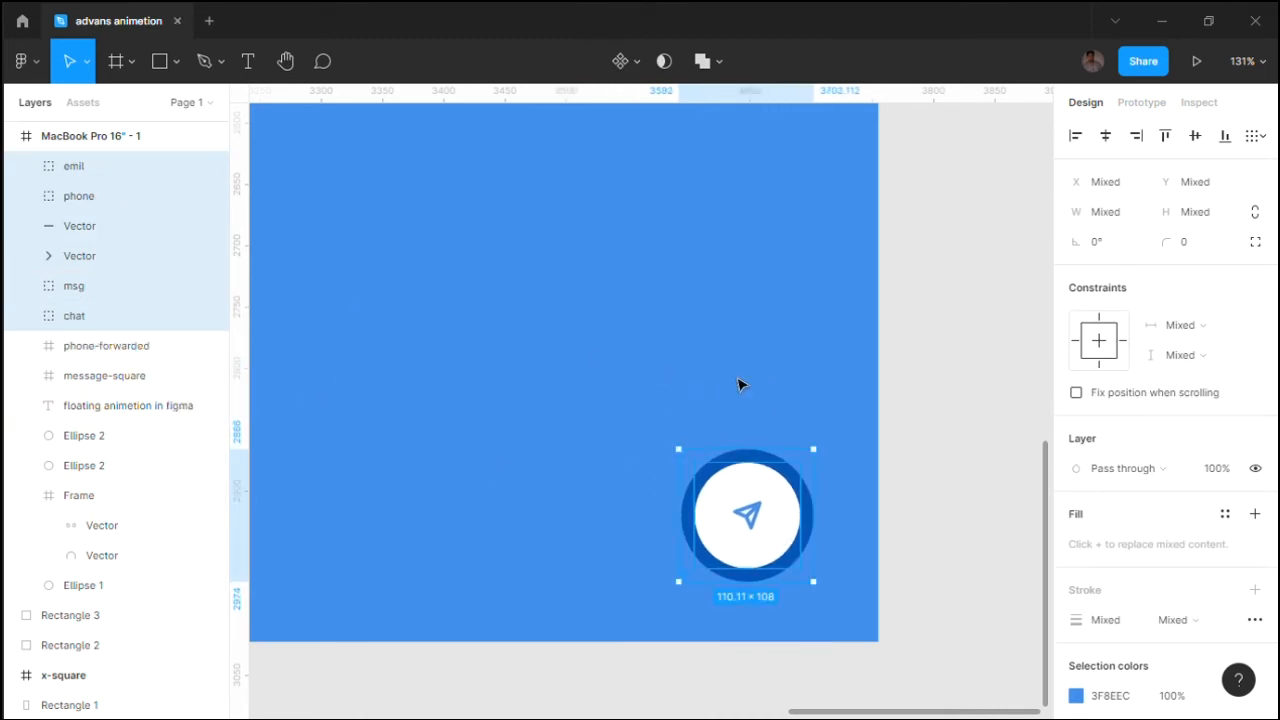
{"action": "left_click", "coordinate": [767, 385]}
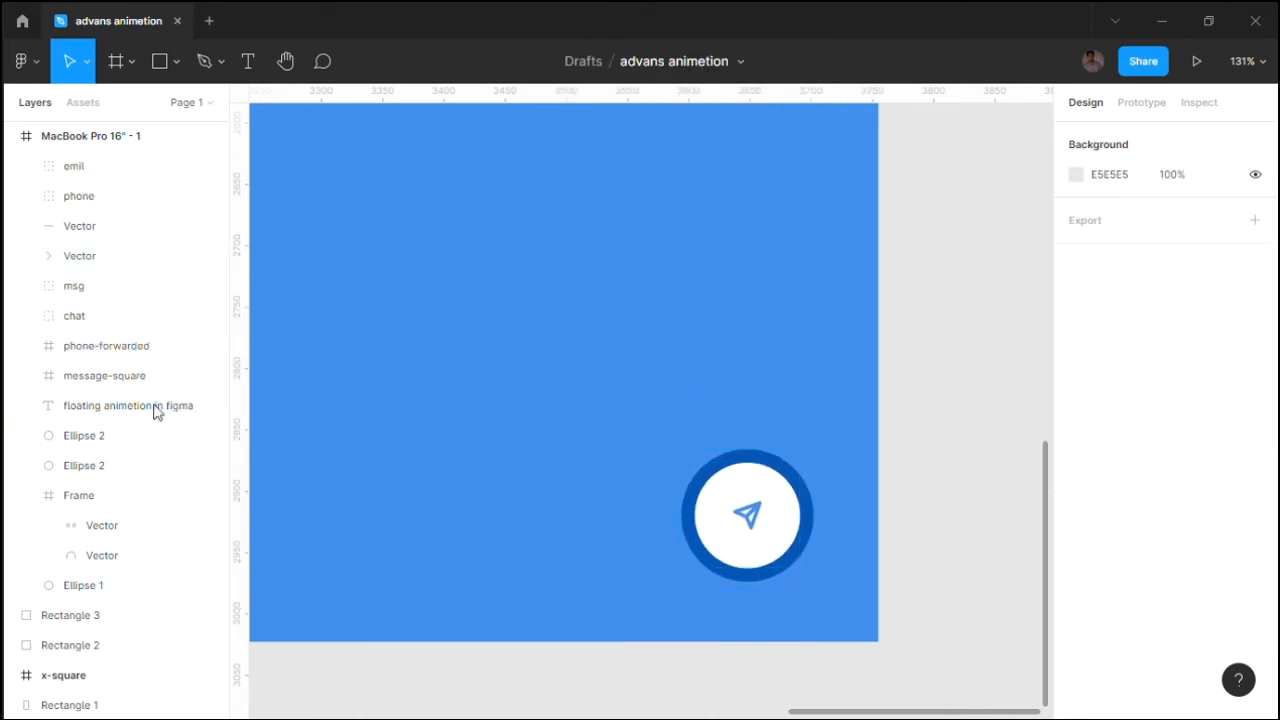
Reorder the chat group to the top of the MacBook Pro frame's layers so it covers the other buttons
{"action": "left_click", "coordinate": [92, 318]}
{"action": "left_click_drag", "start_coordinate": [103, 142], "coordinate": [103, 145]}
{"action": "left_click", "coordinate": [852, 421]}
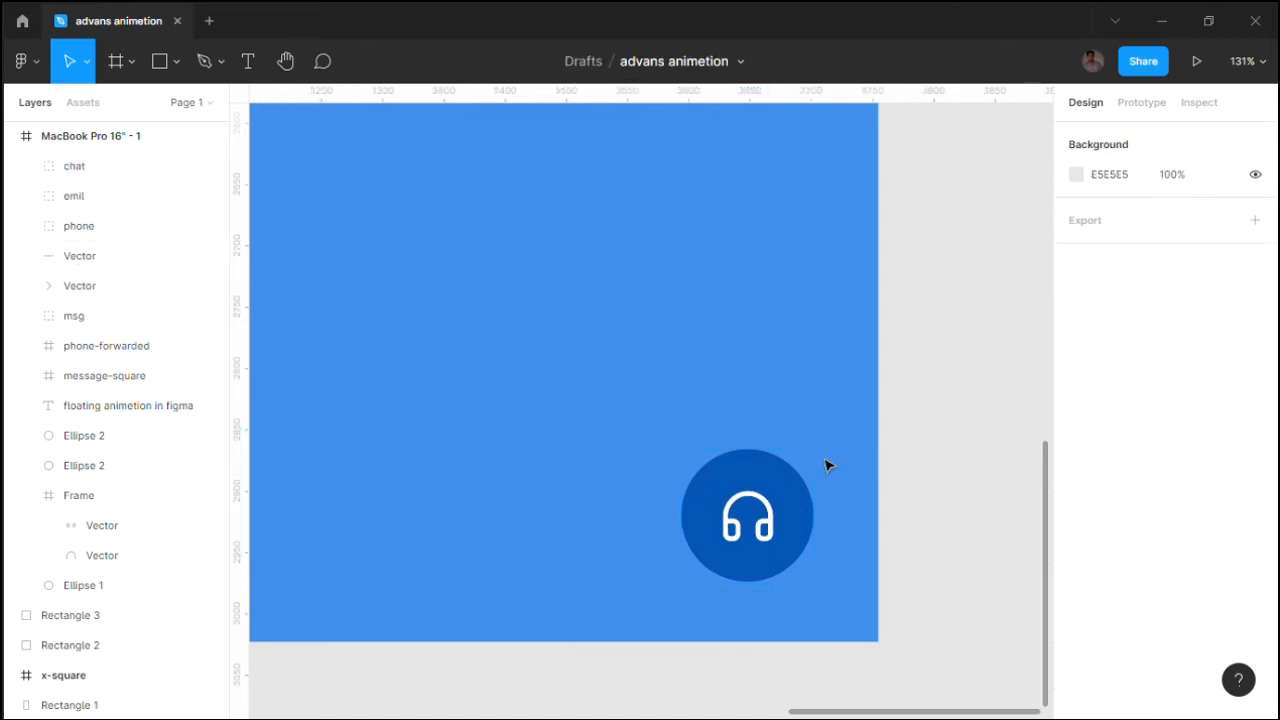
Duplicate the whole MacBook Pro frame beside the original
{"action": "scroll", "coordinate": [826, 465], "scroll_direction": "down", "scroll_amount": 10}
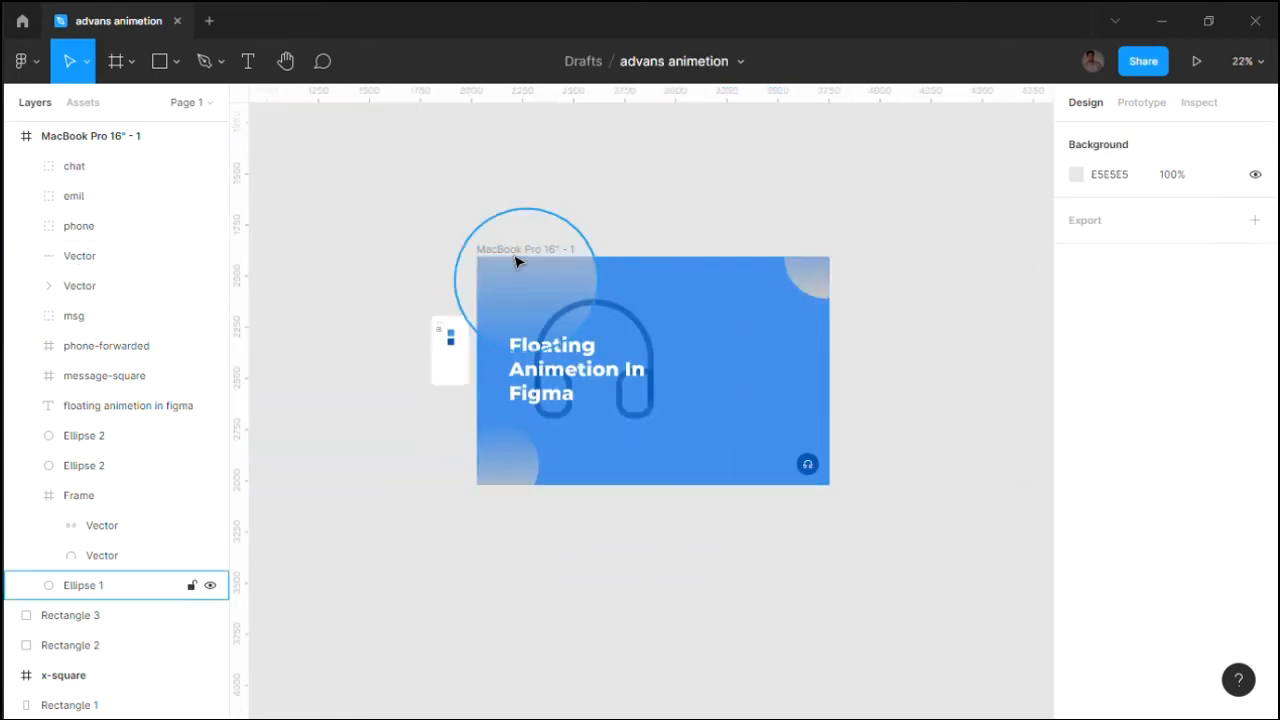
{"action": "left_click", "coordinate": [522, 250]}
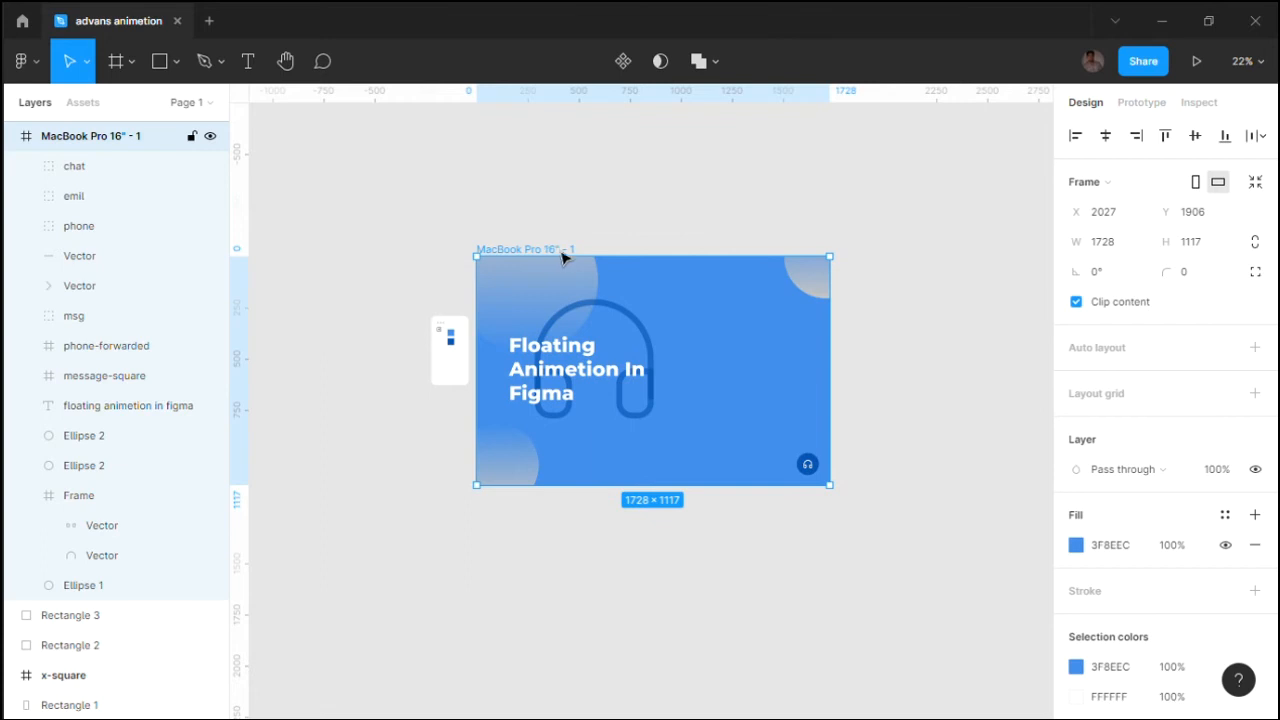
{"action": "key", "text": "ctrl+d"}
{"action": "left_click", "coordinate": [878, 440]}
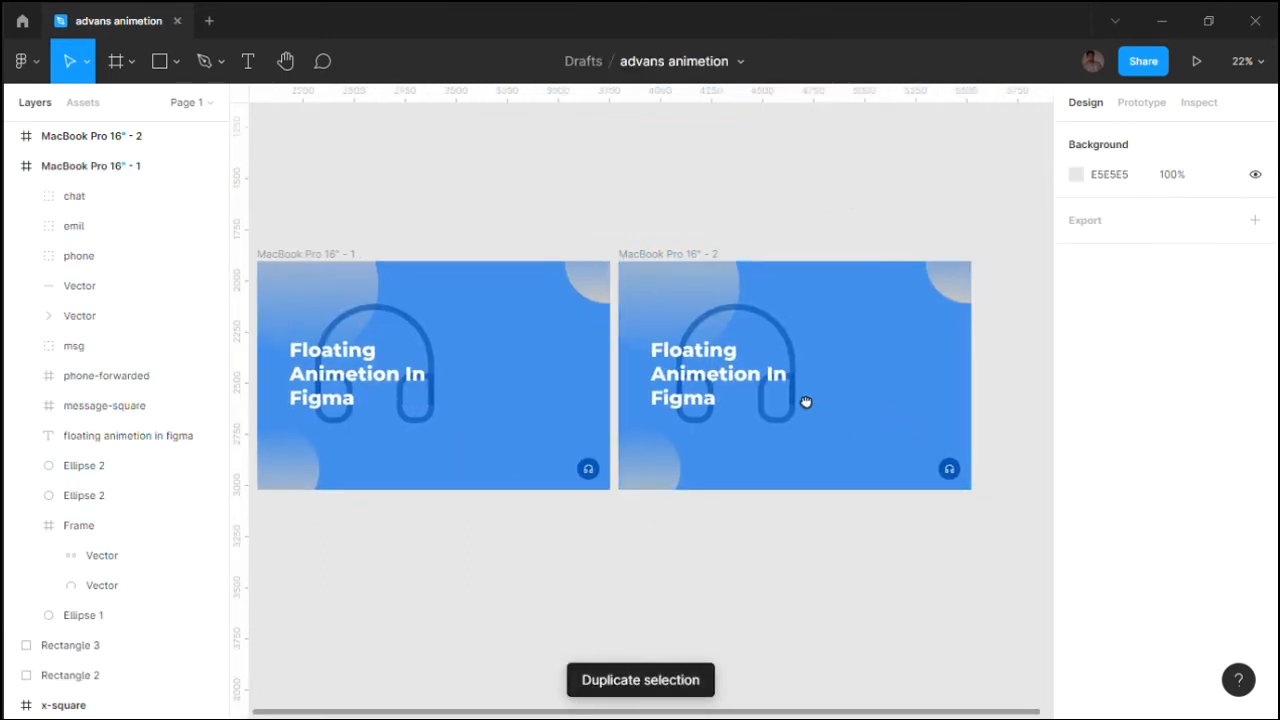
Move the emil group straight up out of the button stack in the MacBook Pro 16" - 2 frame to Y 835
{"action": "scroll", "coordinate": [854, 480], "scroll_direction": "up", "scroll_amount": 3}
{"action": "left_click", "coordinate": [849, 482]}
{"action": "scroll", "coordinate": [856, 488], "scroll_direction": "up", "scroll_amount": 8}
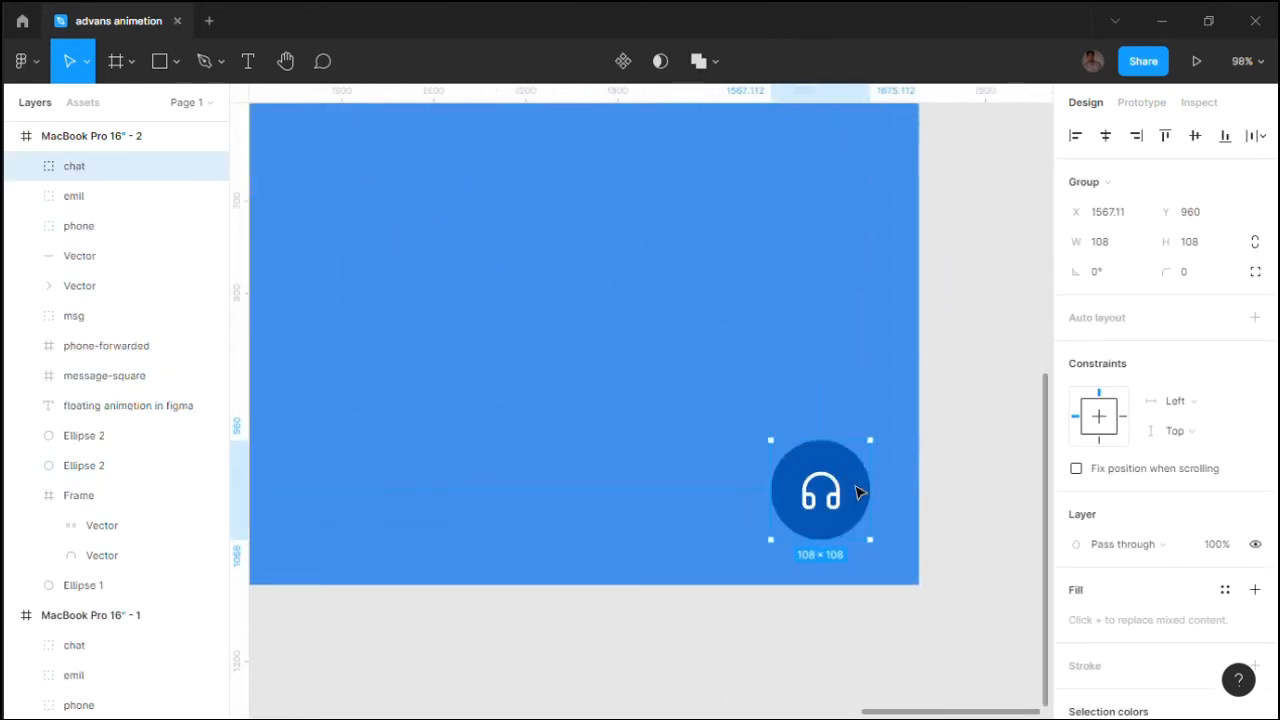
{"action": "left_click", "coordinate": [180, 196]}
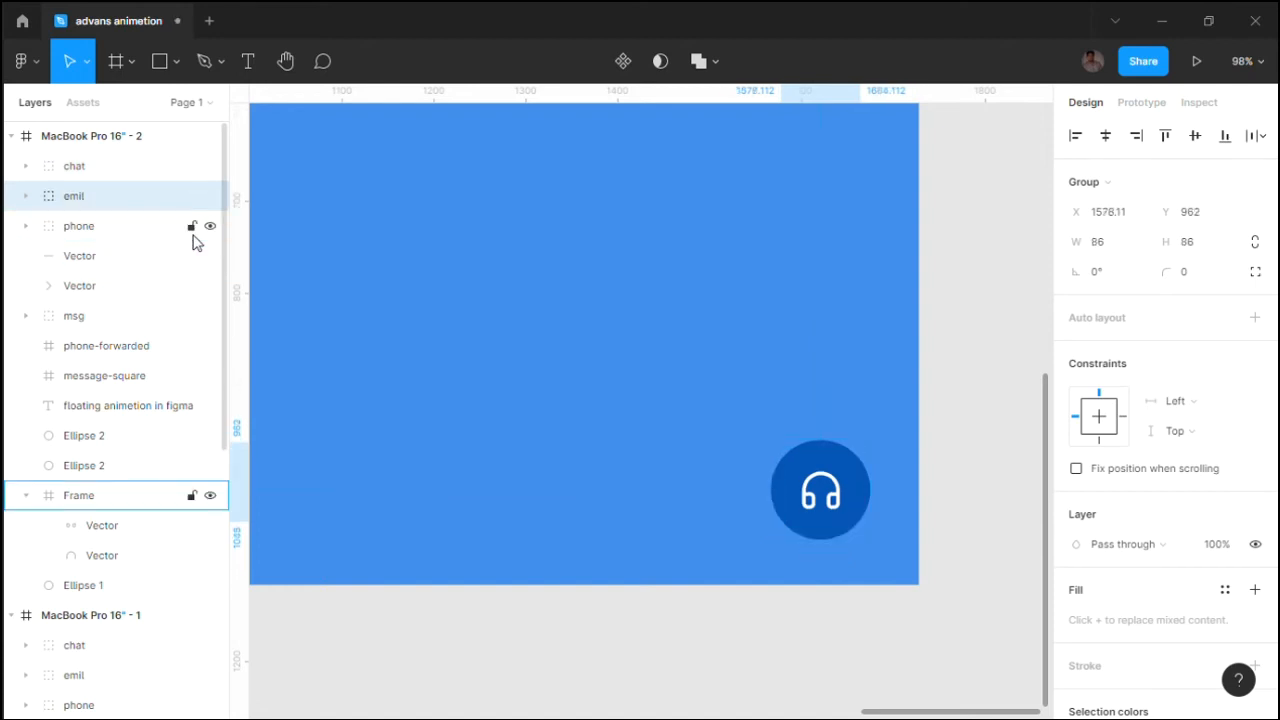
{"action": "key", "text": "shift+Up"}
{"action": "key", "text": "shift+Up"}
{"action": "key", "text": "shift+Up"}
{"action": "key", "text": "shift+Up"}
{"action": "key", "text": "shift+Up"}
{"action": "key", "text": "shift+Up"}
{"action": "key", "text": "shift+Up"}
{"action": "key", "text": "shift+Up"}
{"action": "key", "text": "shift+Up"}
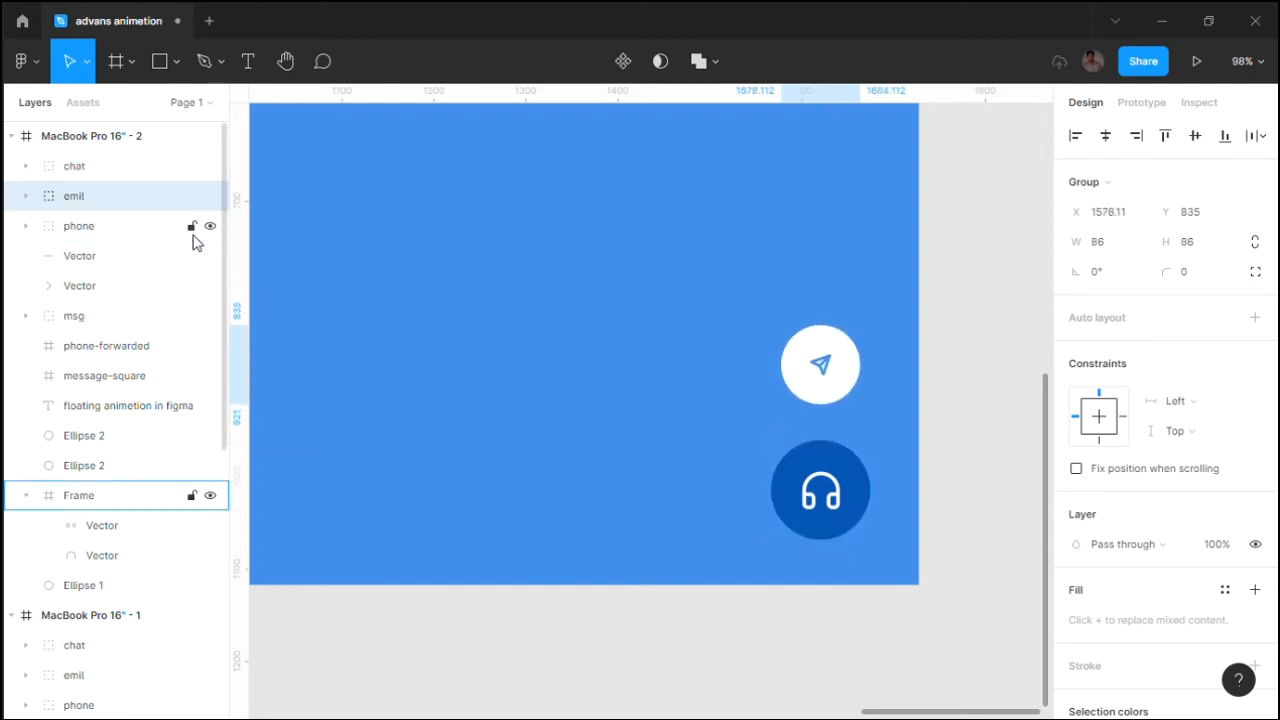
Move the phone group straight left out from behind the headphones button to about X 1430
{"action": "left_click", "coordinate": [78, 228]}
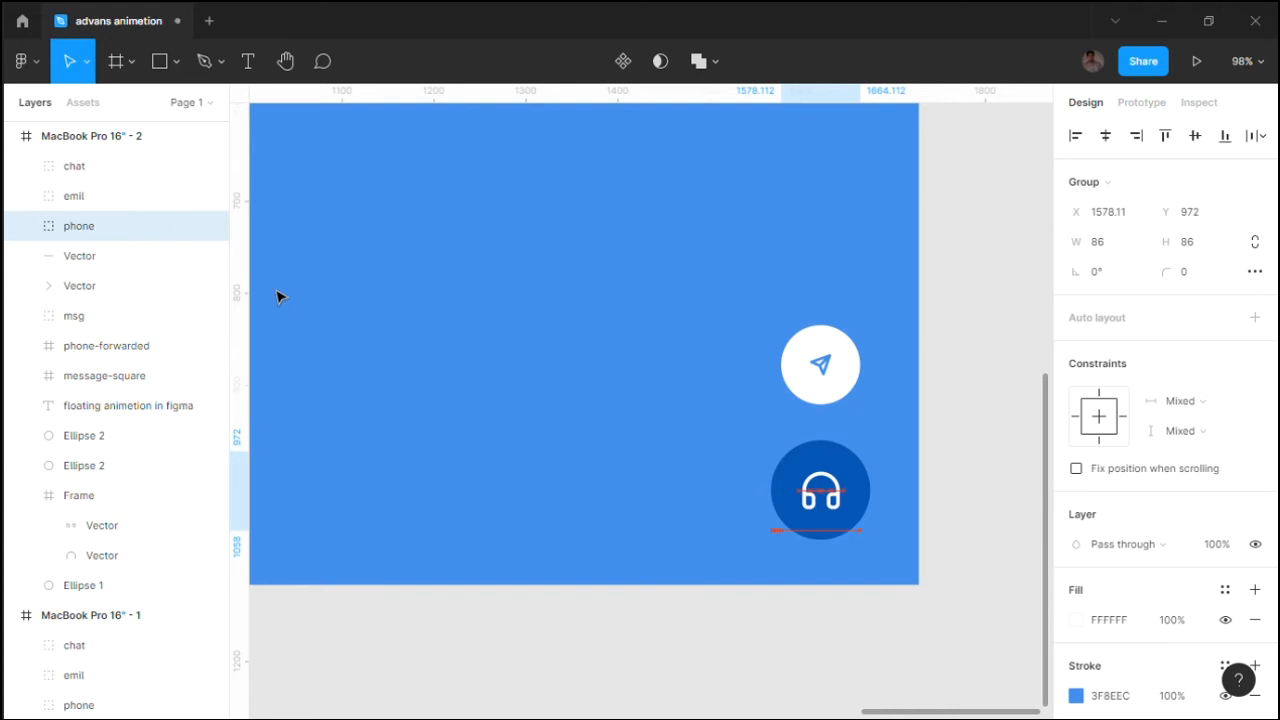
{"action": "key", "text": "shift+Left"}
{"action": "key", "text": "shift+Left"}
{"action": "key", "text": "shift+Left"}
{"action": "key", "text": "shift+Left"}
{"action": "key", "text": "shift+Left"}
{"action": "key", "text": "shift+Left"}
{"action": "key", "text": "shift+Left"}
{"action": "key", "text": "shift+Left"}
{"action": "key", "text": "shift+Left"}
{"action": "key", "text": "shift+Left"}
{"action": "key", "text": "shift+Left"}
{"action": "key", "text": "shift+Left"}
{"action": "key", "text": "shift+Left"}
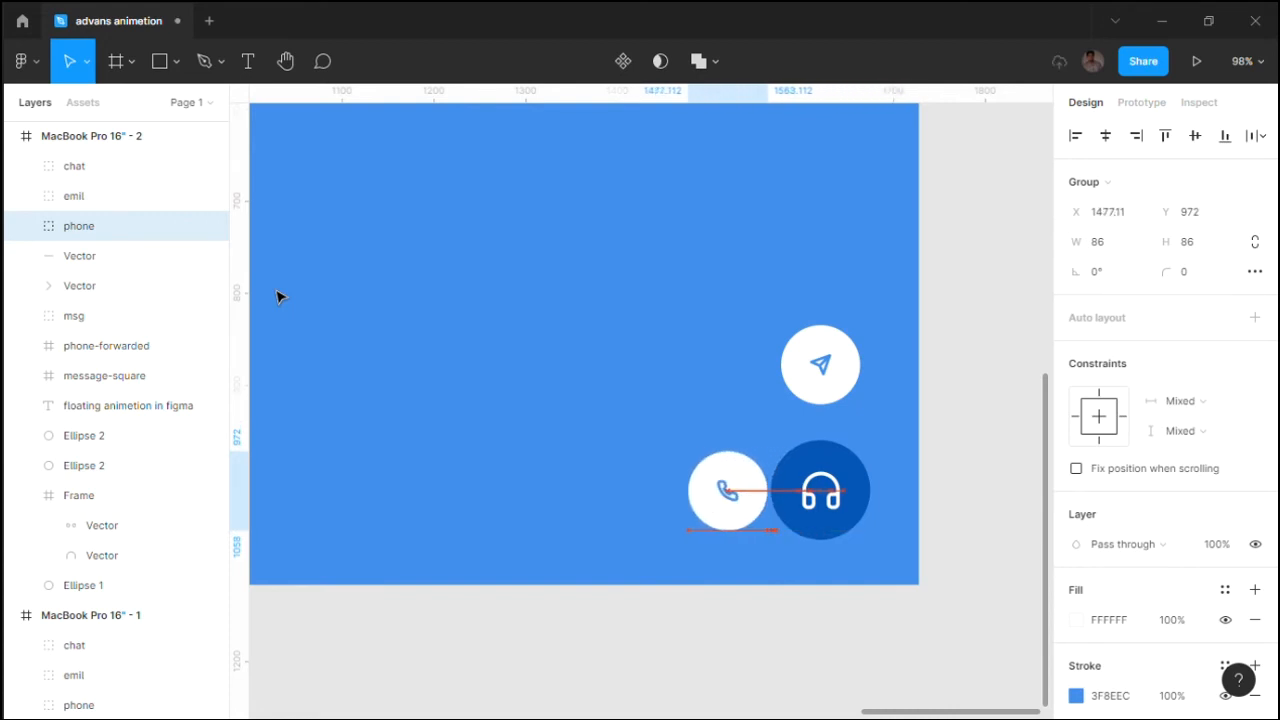
{"action": "key", "text": "shift+Left"}
{"action": "key", "text": "Left"}
{"action": "key", "text": "Left"}
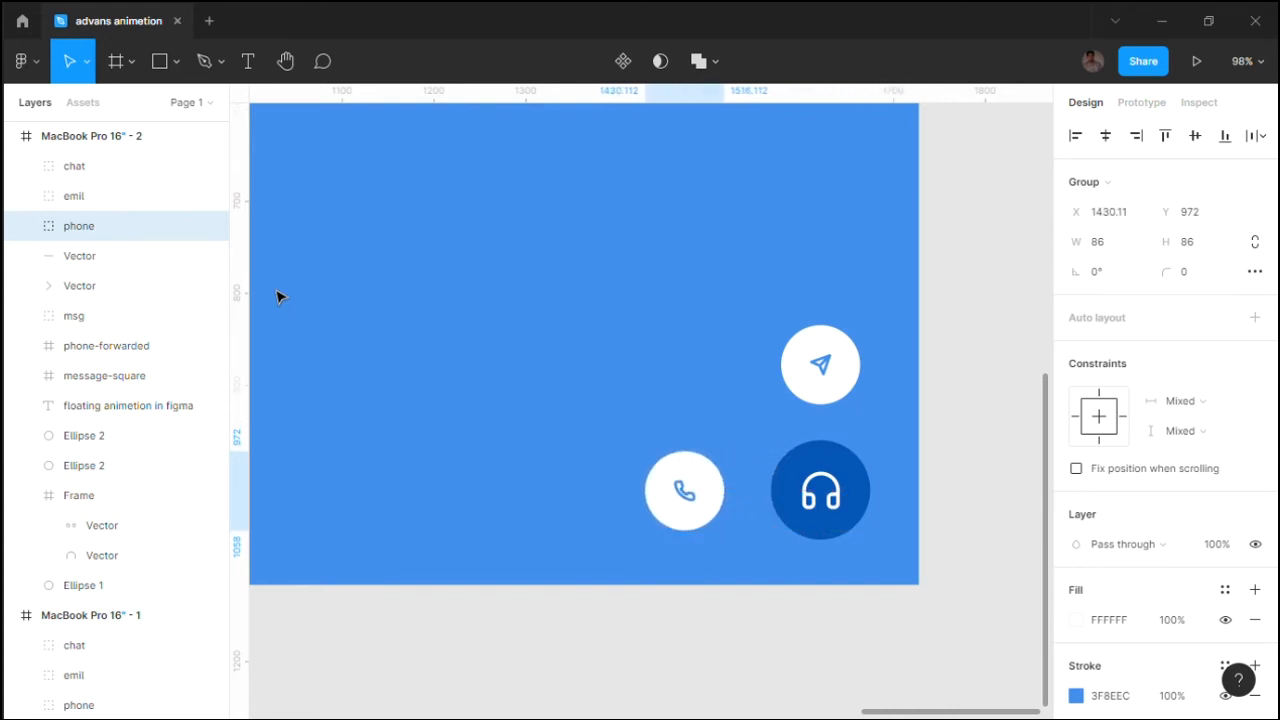
Move the msg group diagonally up and left from the stack to X 1433, Y 835, level with the emil button
{"action": "left_click", "coordinate": [90, 318]}
{"action": "key", "text": "shift+Up"}
{"action": "key", "text": "shift+Up"}
{"action": "key", "text": "Up"}
{"action": "key", "text": "Up"}
{"action": "key", "text": "Up"}
{"action": "key", "text": "Up"}
{"action": "key", "text": "Up"}
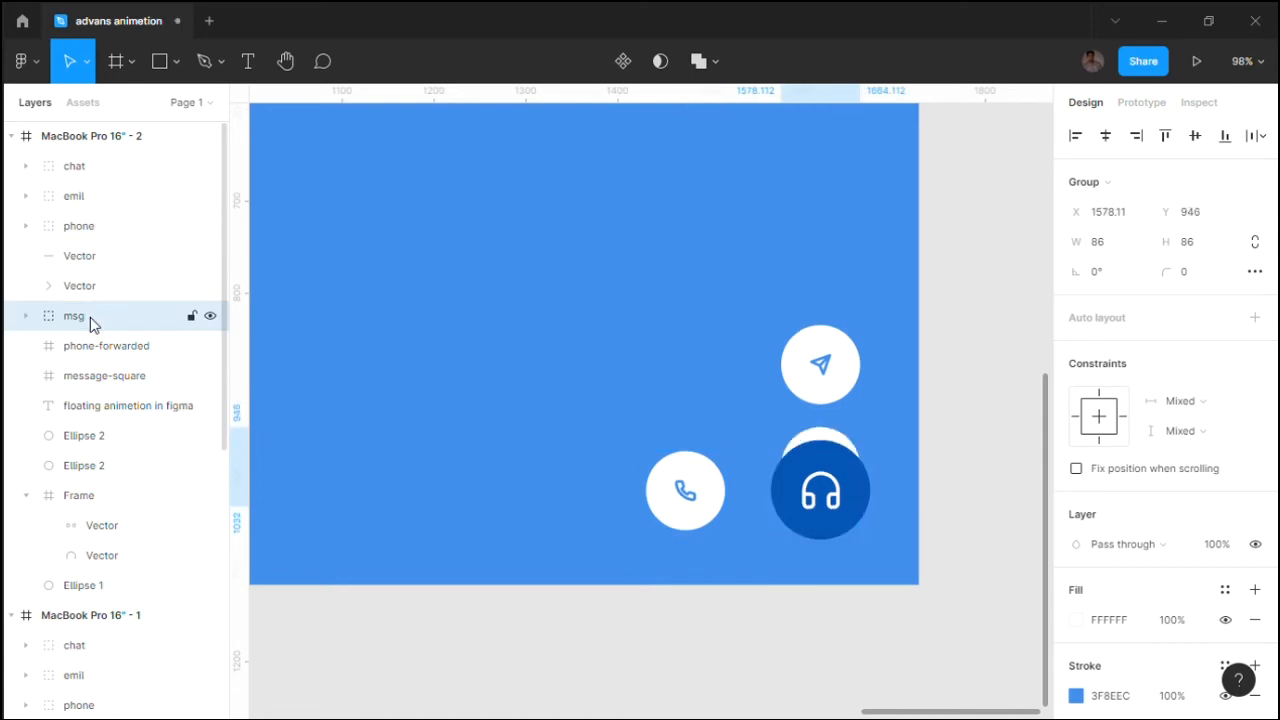
{"action": "key", "text": "shift+Up"}
{"action": "key", "text": "shift+Up"}
{"action": "key", "text": "shift+Up"}
{"action": "key", "text": "shift+Up"}
{"action": "key", "text": "Up"}
{"action": "key", "text": "shift+Left"}
{"action": "key", "text": "shift+Left"}
{"action": "key", "text": "shift+Left"}
{"action": "key", "text": "shift+Left"}
{"action": "key", "text": "shift+Left"}
{"action": "key", "text": "shift+Left"}
{"action": "key", "text": "shift+Left"}
{"action": "key", "text": "Left"}
{"action": "key", "text": "Left"}
{"action": "key", "text": "Left"}
{"action": "key", "text": "shift+Left"}
{"action": "key", "text": "Left"}
{"action": "key", "text": "Left"}
{"action": "key", "text": "Left"}
{"action": "key", "text": "Up"}
{"action": "key", "text": "Up"}
{"action": "key", "text": "Up"}
{"action": "key", "text": "Up"}
{"action": "key", "text": "Up"}
{"action": "key", "text": "Up"}
{"action": "key", "text": "Up"}
{"action": "key", "text": "shift+Up"}
{"action": "key", "text": "shift+Up"}
{"action": "key", "text": "shift+Up"}
{"action": "key", "text": "shift+Up"}
{"action": "key", "text": "shift+Left"}
{"action": "key", "text": "shift+Left"}
{"action": "key", "text": "shift+Left"}
{"action": "key", "text": "shift+Left"}
{"action": "key", "text": "shift+Up"}
{"action": "key", "text": "Left"}
{"action": "key", "text": "Left"}
{"action": "key", "text": "Left"}
{"action": "key", "text": "Left"}
{"action": "key", "text": "Left"}
{"action": "key", "text": "Left"}
{"action": "key", "text": "Left"}
{"action": "key", "text": "Left"}
{"action": "key", "text": "Left"}
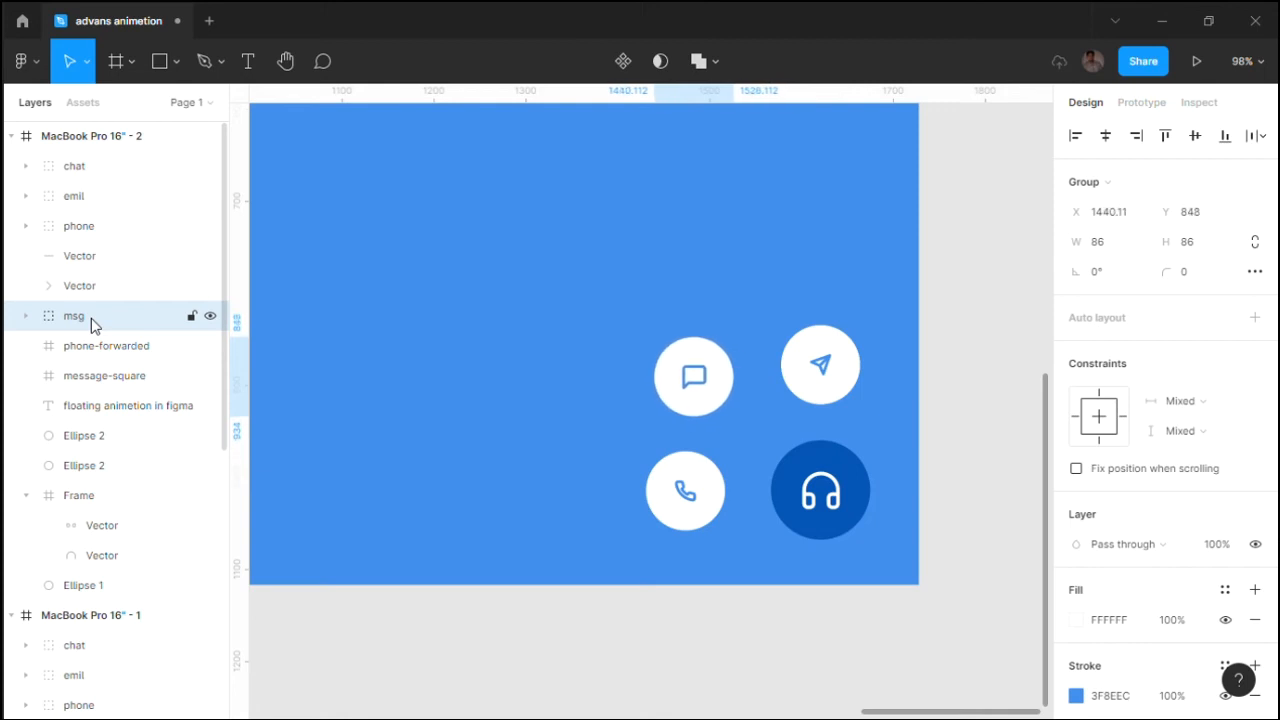
{"action": "key", "text": "Up"}
{"action": "key", "text": "Up"}
{"action": "key", "text": "Up"}
{"action": "key", "text": "Up"}
{"action": "key", "text": "Up"}
{"action": "key", "text": "Up"}
{"action": "key", "text": "Up"}
{"action": "key", "text": "Up"}
{"action": "key", "text": "Up"}
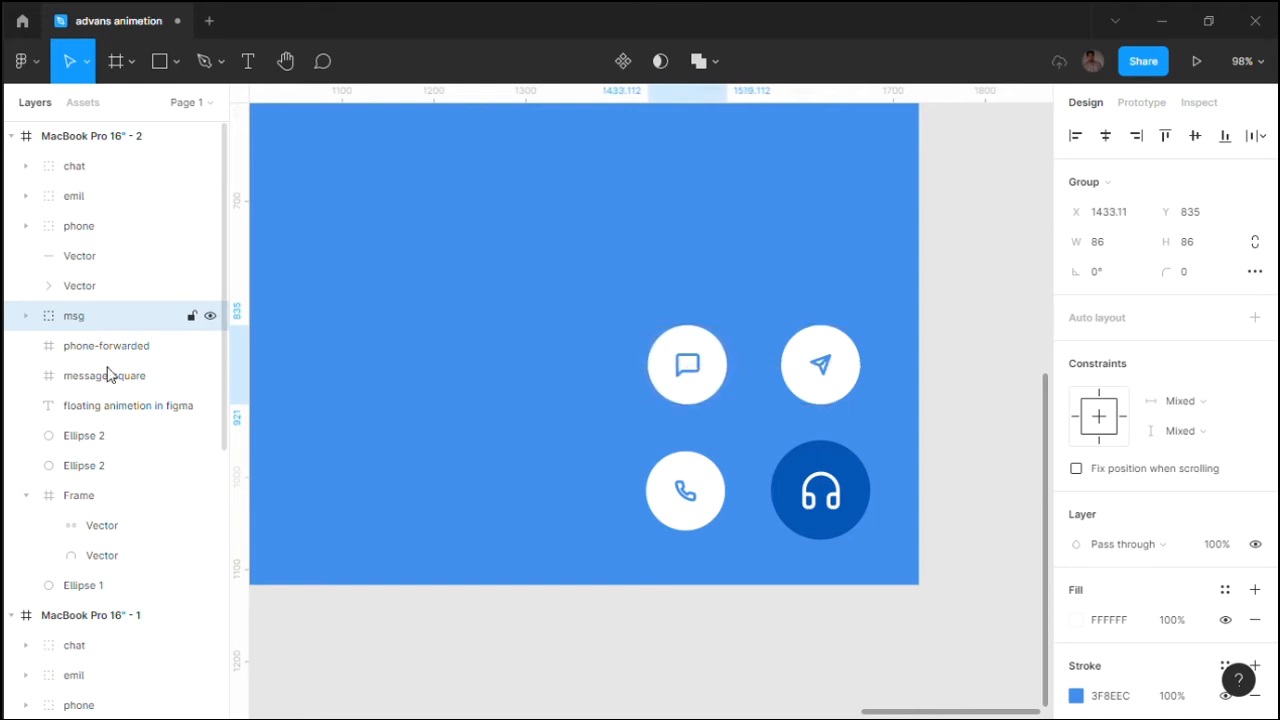
Fine-tune the msg, phone and emil buttons so they sit in a tighter arc around the headphones button
{"action": "left_click_drag", "start_coordinate": [720, 371], "coordinate": [700, 412]}
{"action": "left_click_drag", "start_coordinate": [688, 488], "coordinate": [706, 488]}
{"action": "left_click", "coordinate": [840, 378]}
{"action": "left_click_drag", "start_coordinate": [840, 378], "coordinate": [839, 383]}
{"action": "left_click_drag", "start_coordinate": [730, 392], "coordinate": [733, 400]}
{"action": "left_click", "coordinate": [929, 403]}
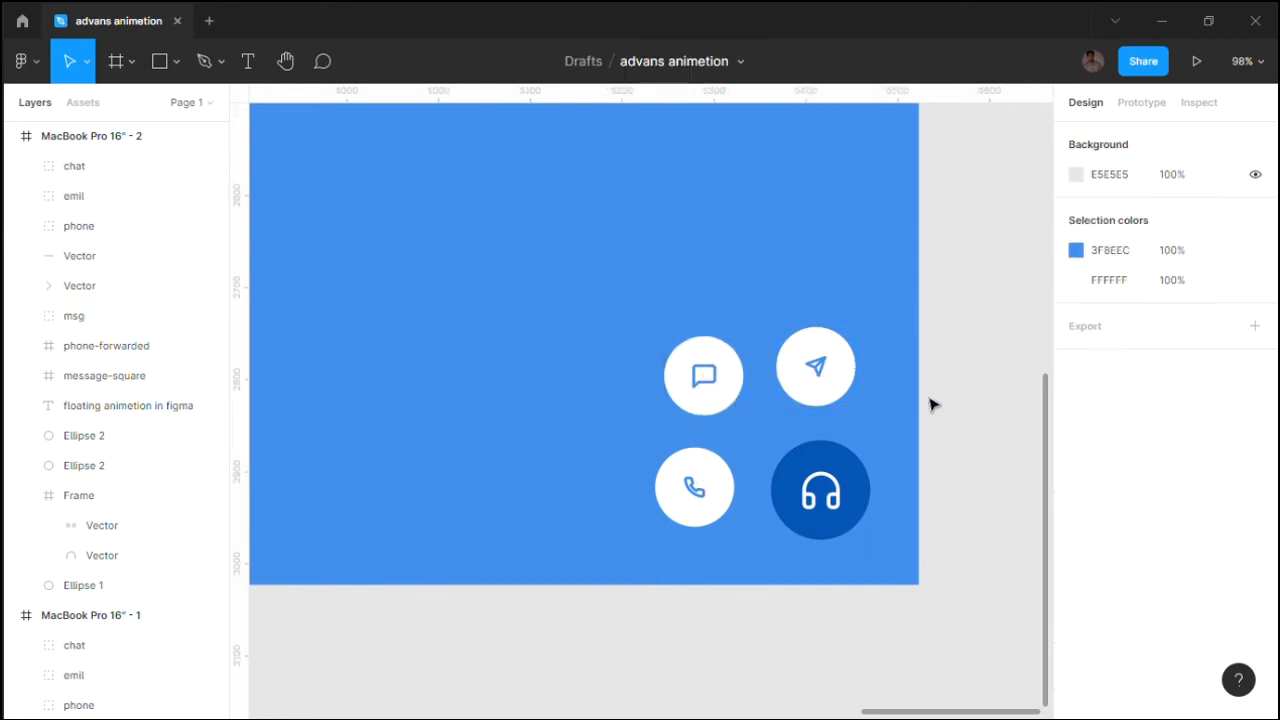
Link the first frame's headphones button to MacBook Pro 16" - 2 with an on-click Smart animate interaction
{"action": "scroll", "coordinate": [929, 408], "scroll_direction": "down", "scroll_amount": 5}
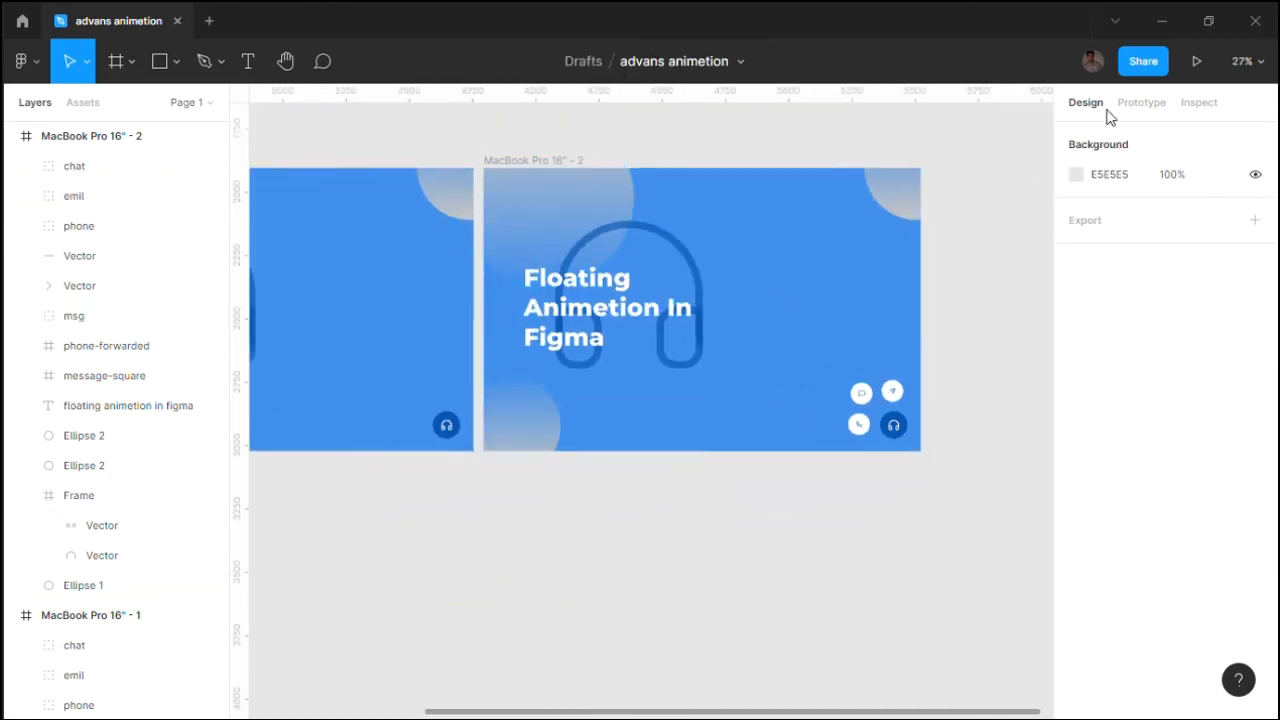
{"action": "left_click", "coordinate": [1141, 102]}
{"action": "left_click_drag", "start_coordinate": [460, 426], "coordinate": [592, 373]}
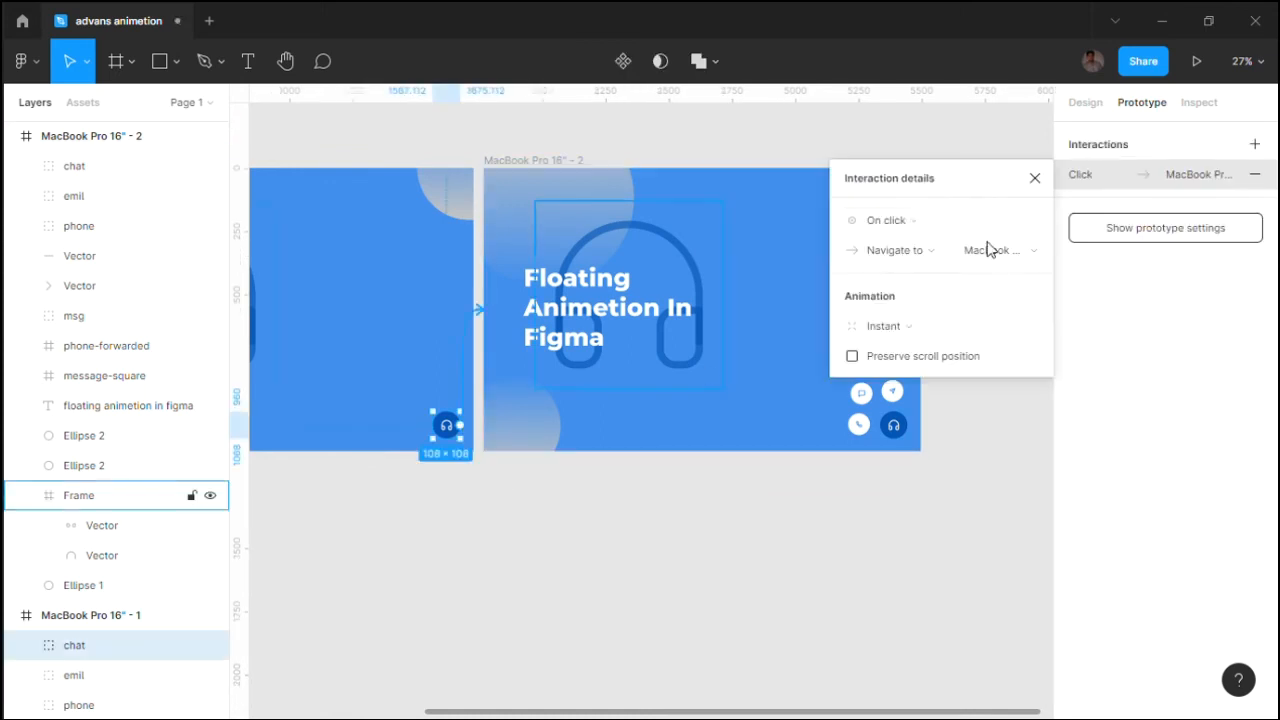
{"action": "left_click", "coordinate": [910, 330]}
{"action": "left_click", "coordinate": [907, 373]}
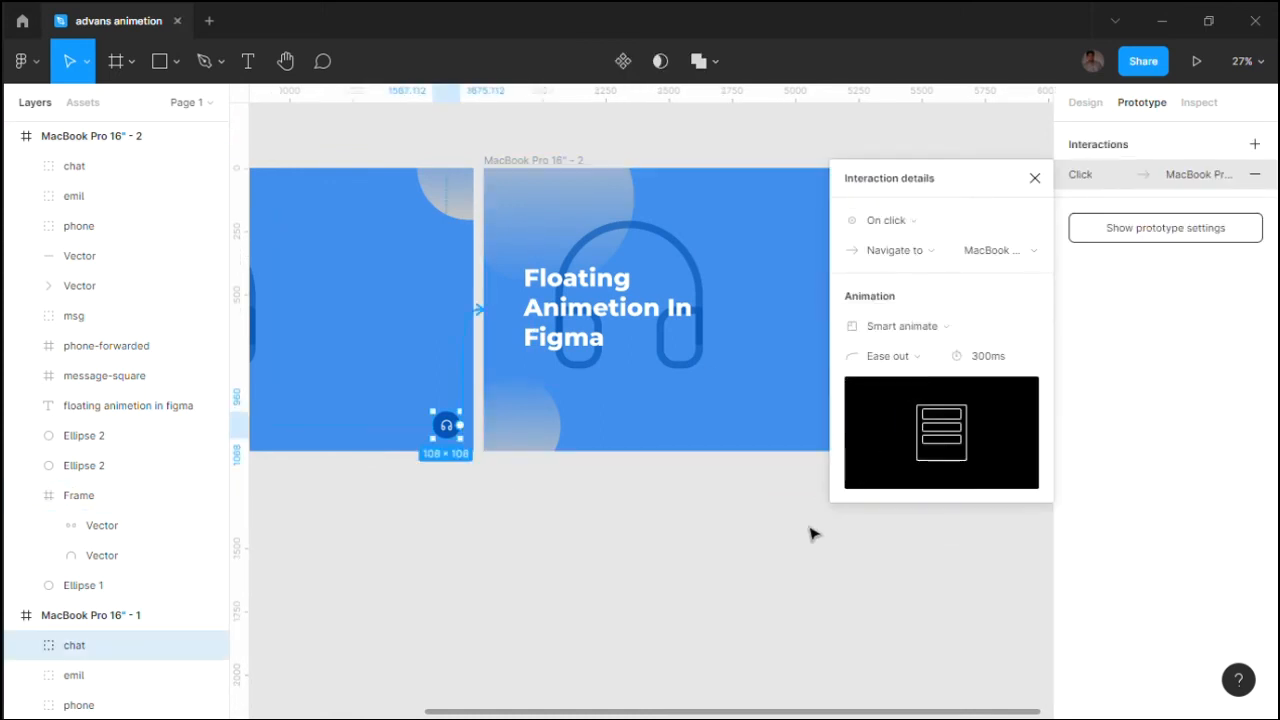
{"action": "left_click", "coordinate": [799, 536]}
Run the prototype from the MacBook Pro 16" - 1 frame, scaled to fit, and test the headphones button
{"action": "scroll", "coordinate": [395, 210], "scroll_direction": "down", "scroll_amount": 3}
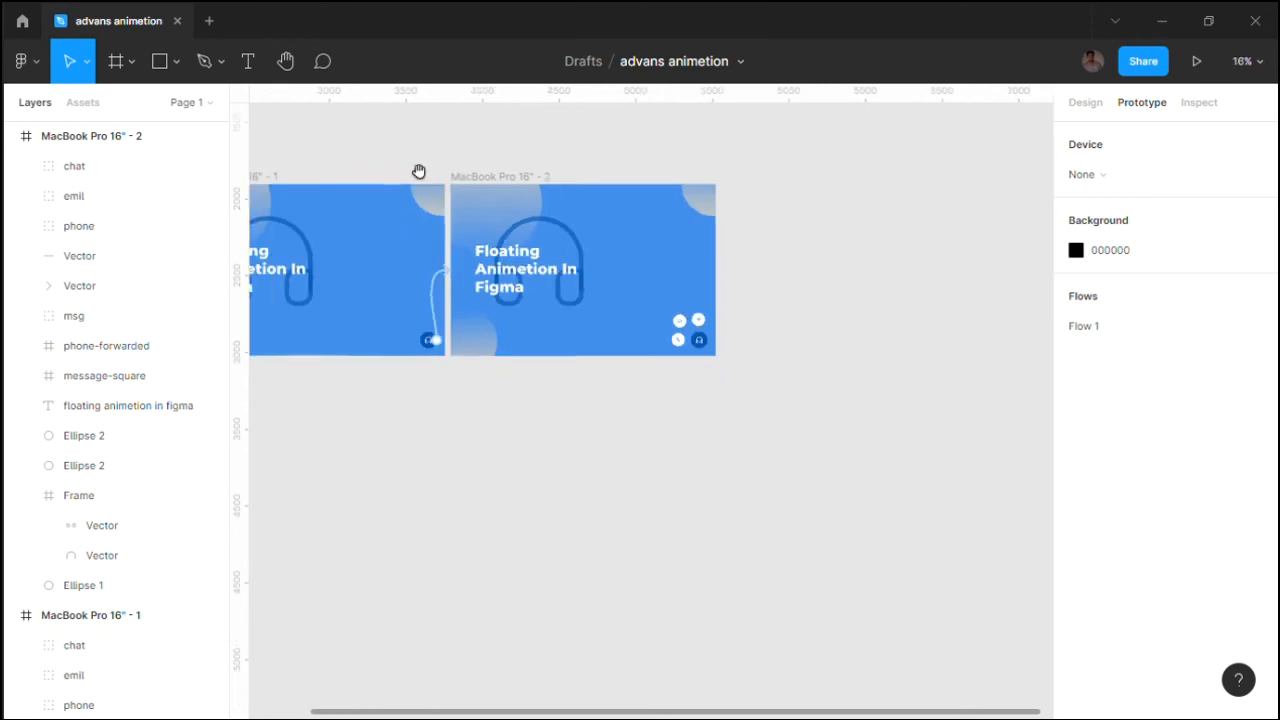
{"action": "left_click_drag", "start_coordinate": [417, 171], "coordinate": [645, 186]}
{"action": "left_click", "coordinate": [460, 214]}
{"action": "left_click", "coordinate": [528, 178]}
{"action": "left_click", "coordinate": [486, 192]}
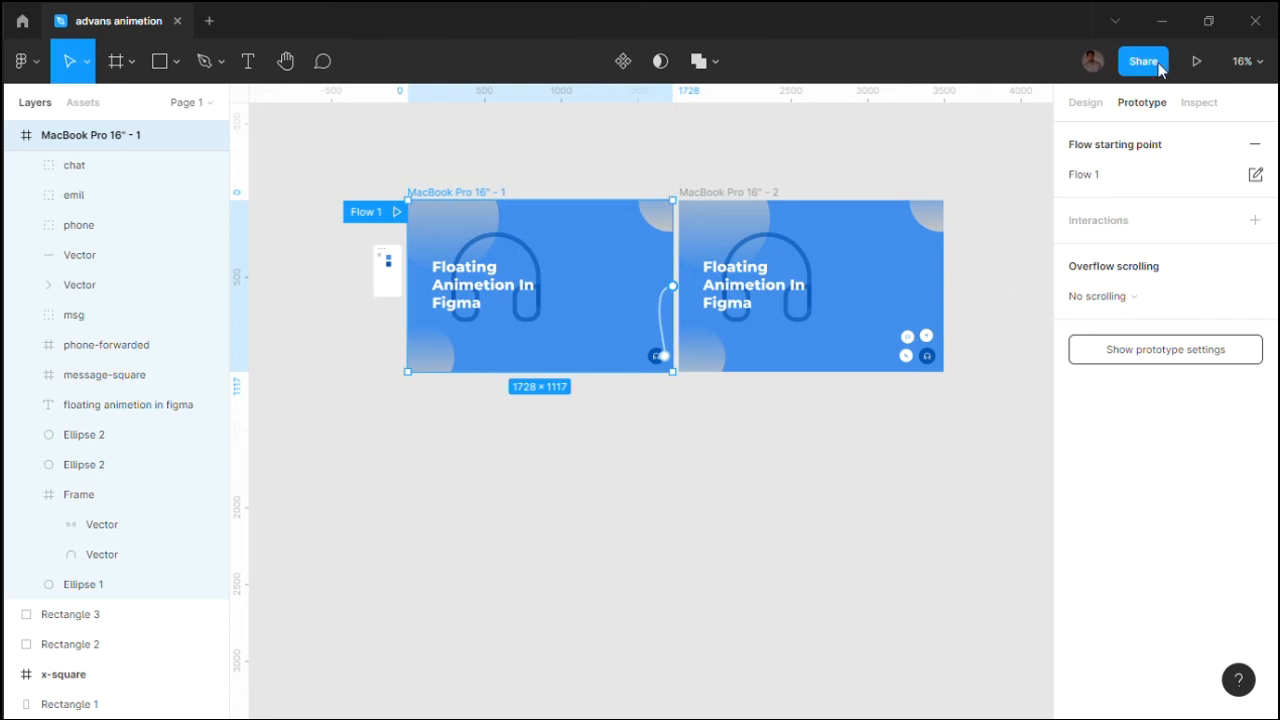
{"action": "left_click", "coordinate": [1196, 61]}
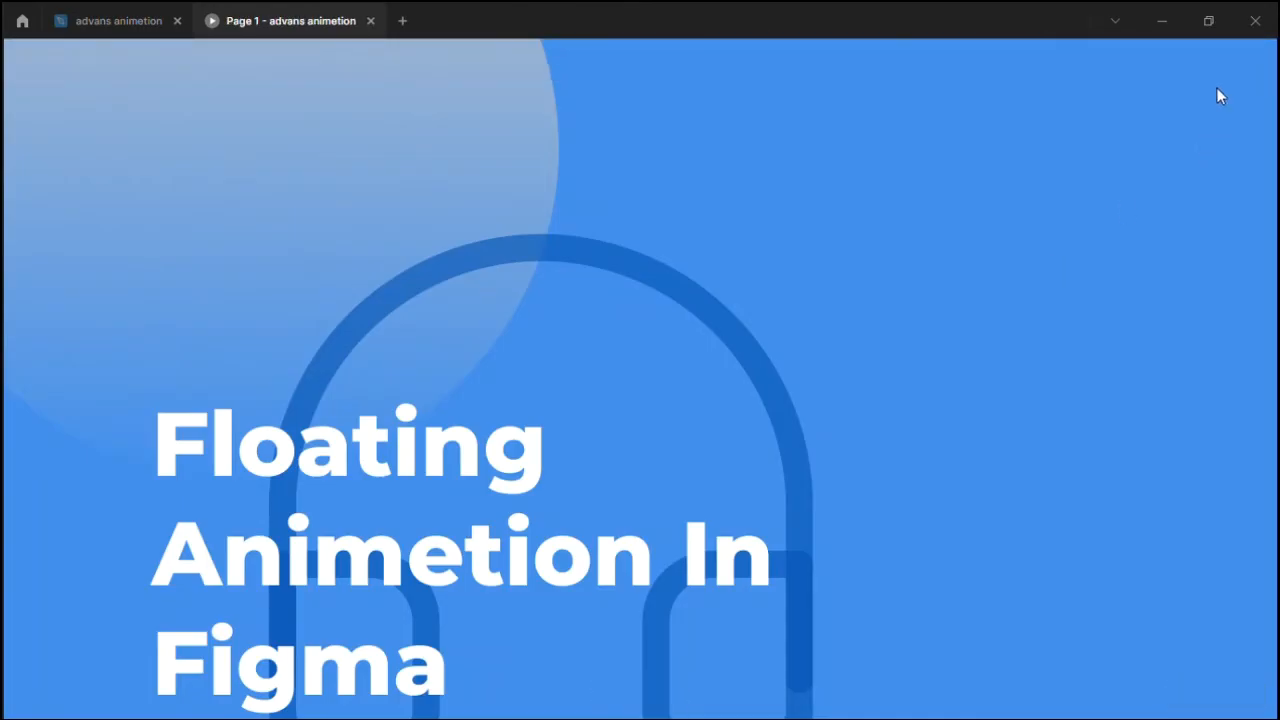
{"action": "left_click", "coordinate": [1200, 60]}
{"action": "left_click", "coordinate": [1133, 132]}
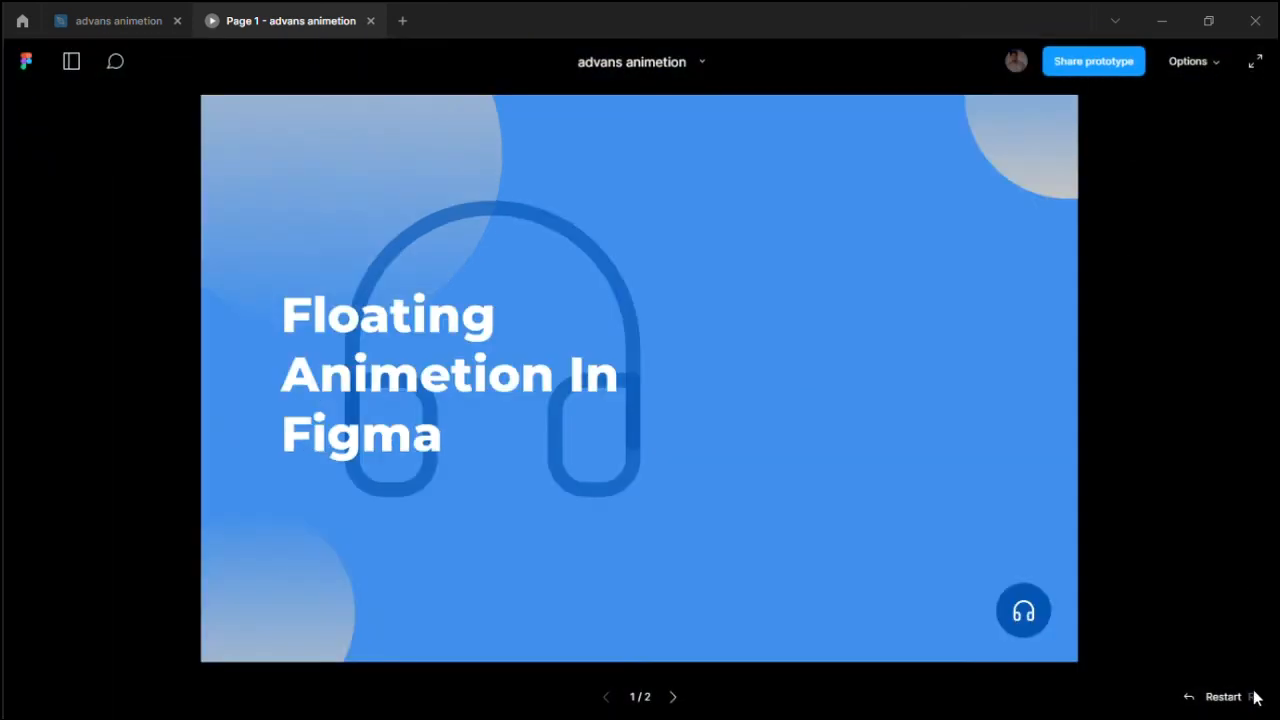
{"action": "left_click", "coordinate": [1050, 622]}
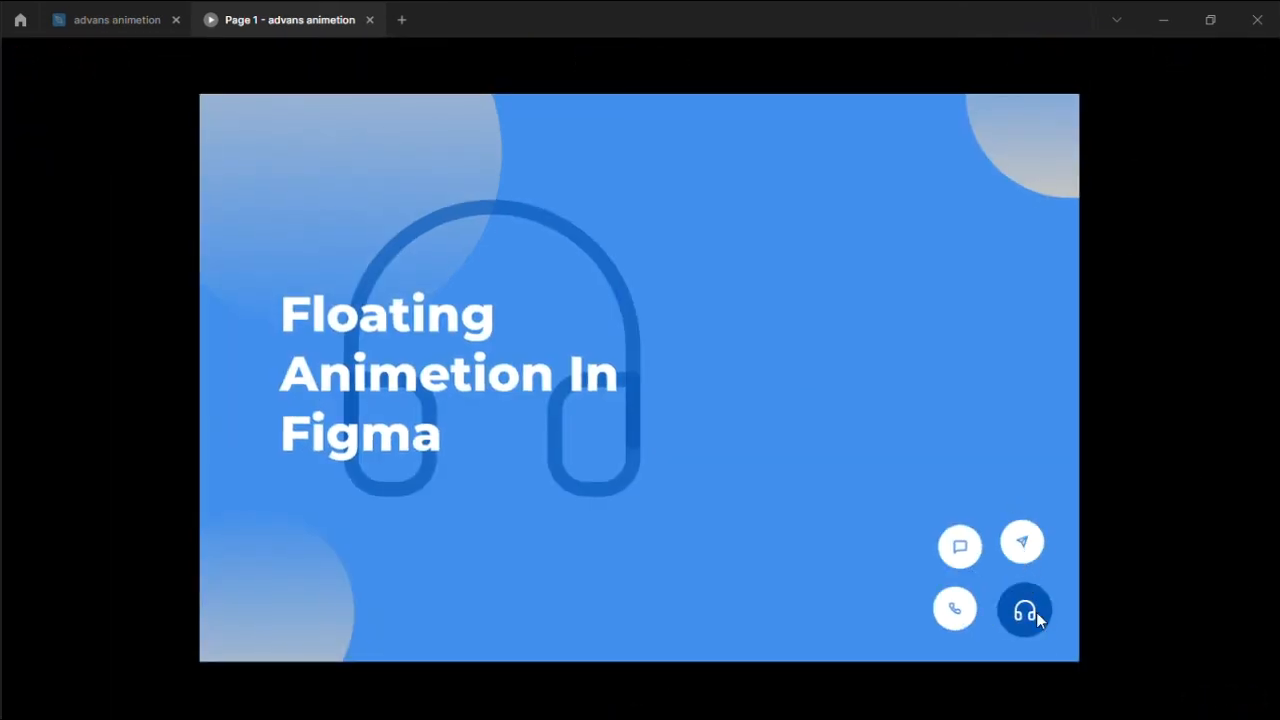
Return to the design file and link the second frame's headphones button back to MacBook Pro 16" - 1 with Smart animate, ease out, 300ms
{"action": "left_click", "coordinate": [98, 19]}
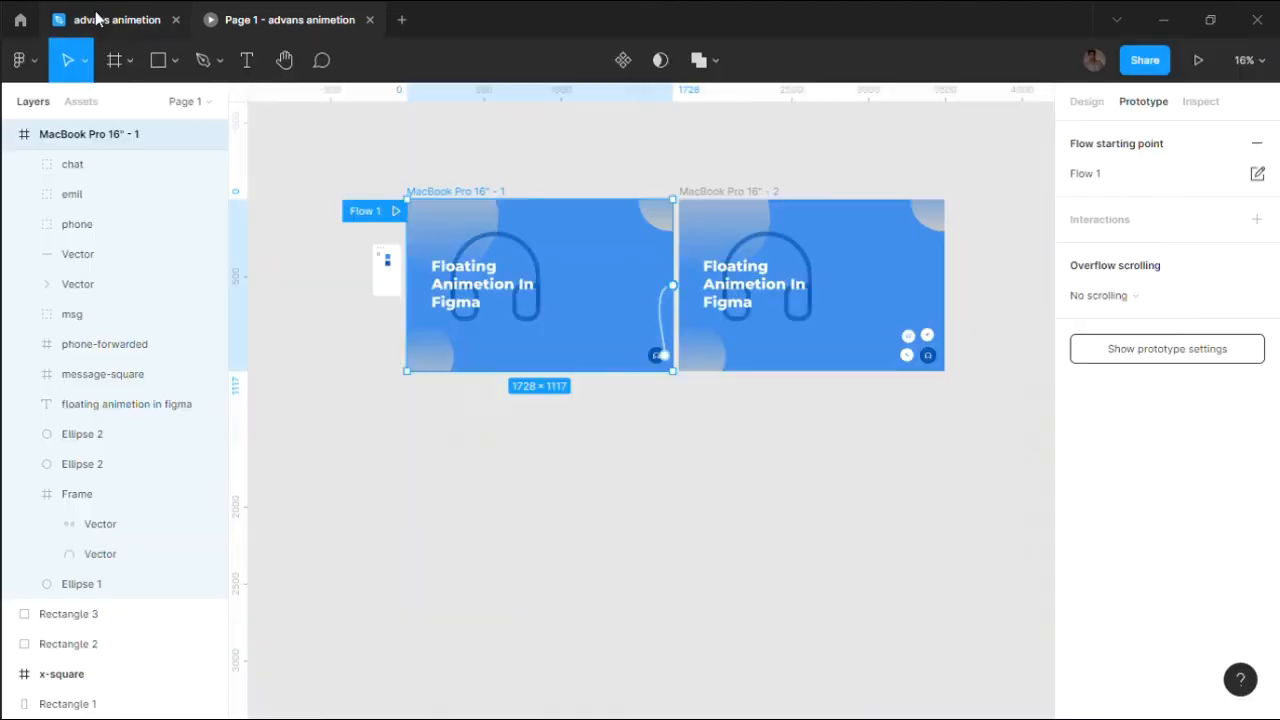
{"action": "left_click", "coordinate": [820, 180]}
{"action": "scroll", "coordinate": [803, 349], "scroll_direction": "right", "scroll_amount": 1}
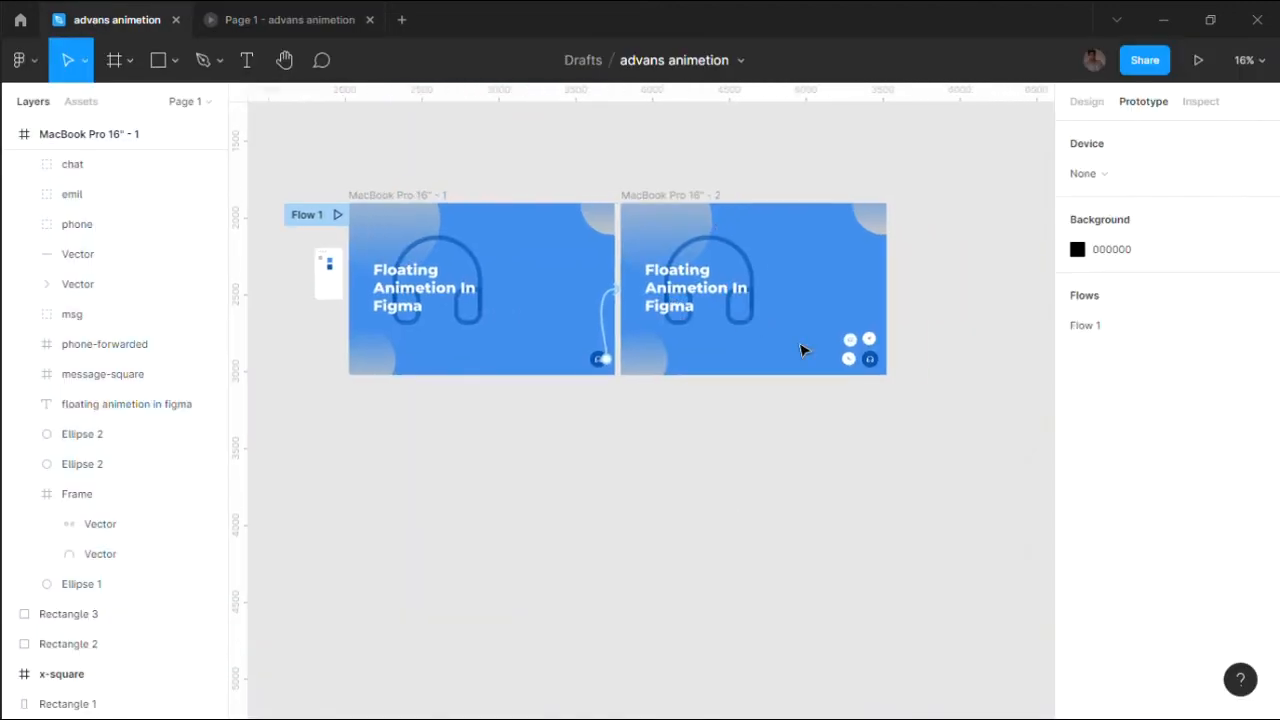
{"action": "scroll", "coordinate": [800, 350], "scroll_direction": "up", "scroll_amount": 1}
{"action": "scroll", "coordinate": [893, 373], "scroll_direction": "up", "scroll_amount": 2}
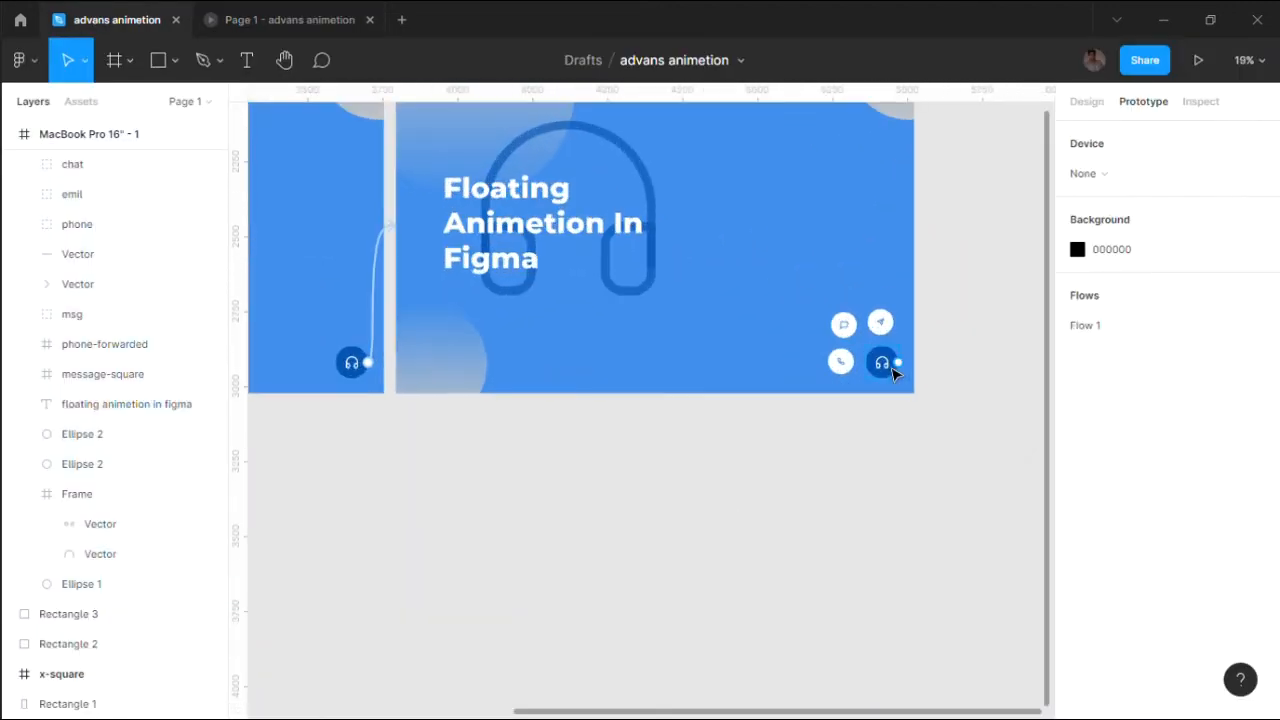
{"action": "left_click_drag", "start_coordinate": [898, 362], "coordinate": [355, 356]}
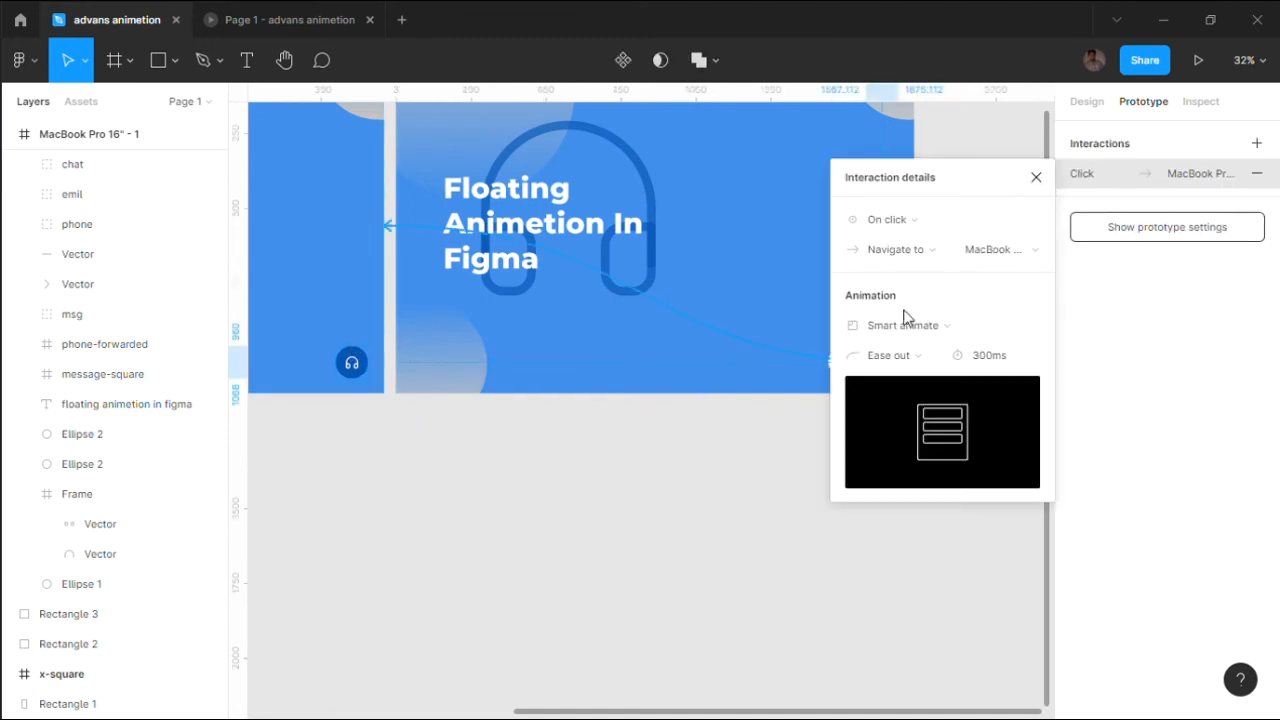
{"action": "left_click", "coordinate": [722, 457]}
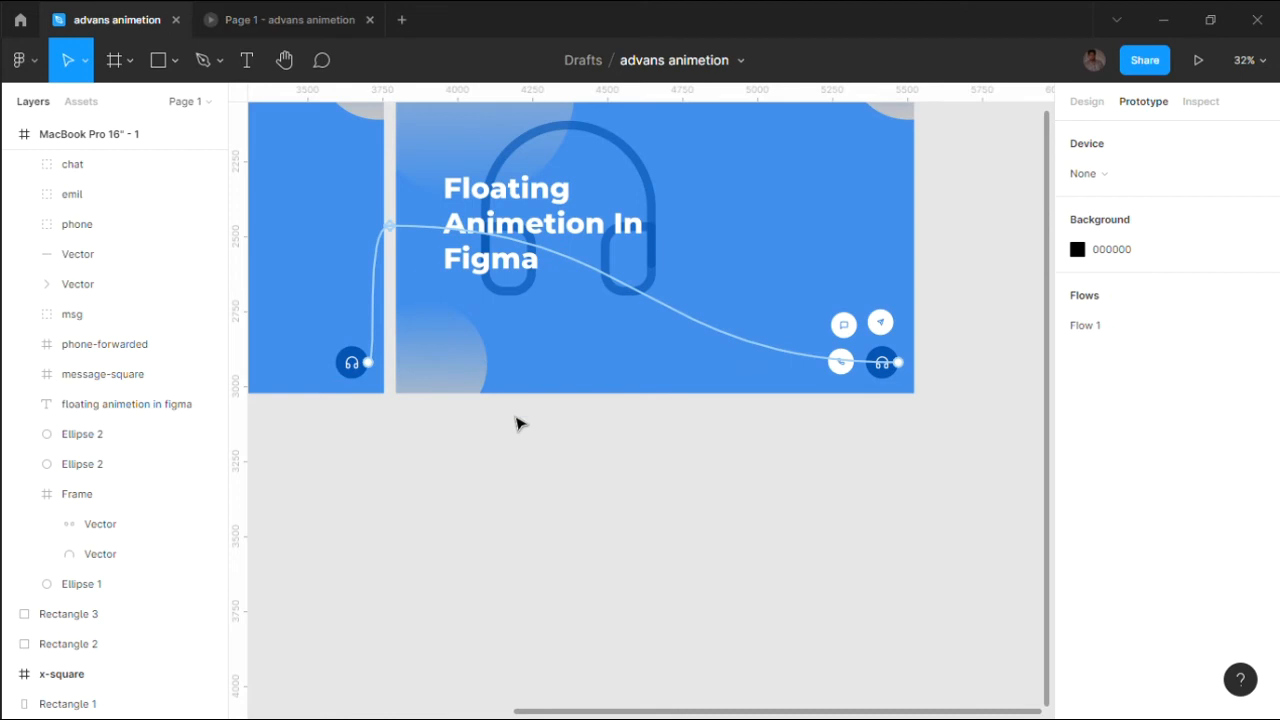
{"action": "scroll", "coordinate": [517, 424], "scroll_direction": "down", "scroll_amount": 3}
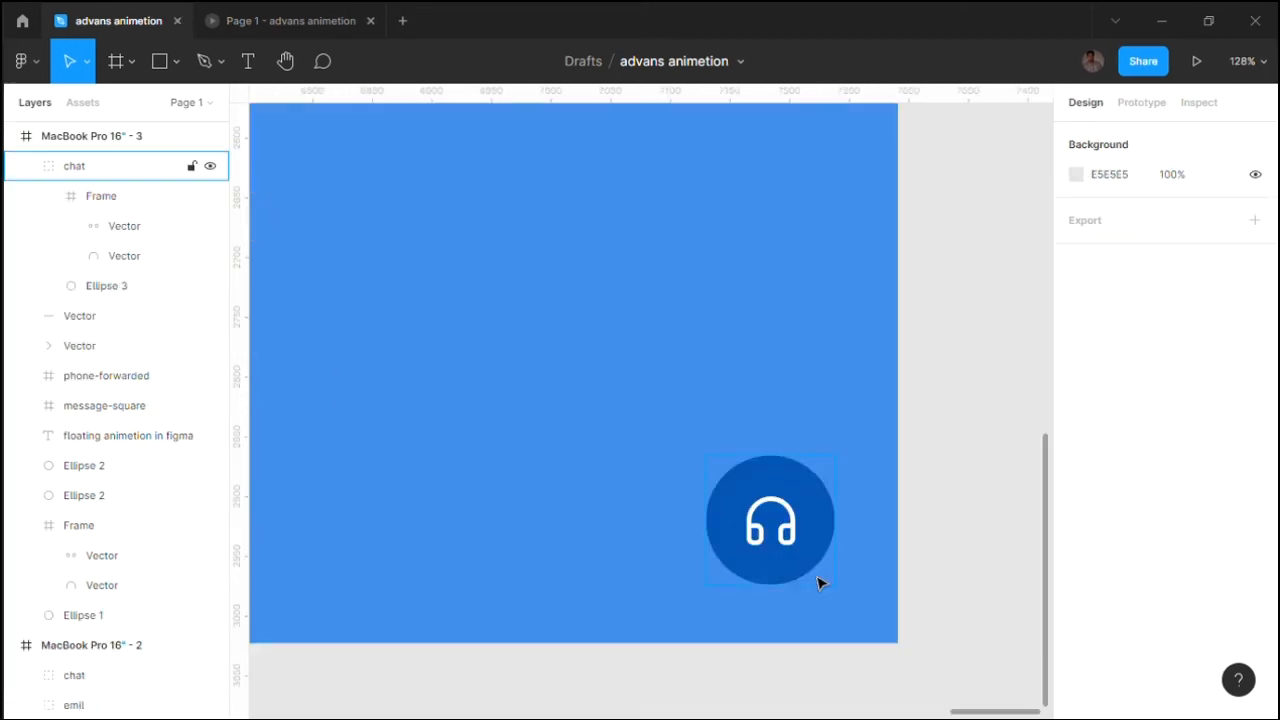
{"action": "left_click", "coordinate": [806, 504]}
{"action": "scroll", "coordinate": [806, 504], "scroll_direction": "down", "scroll_amount": 5}
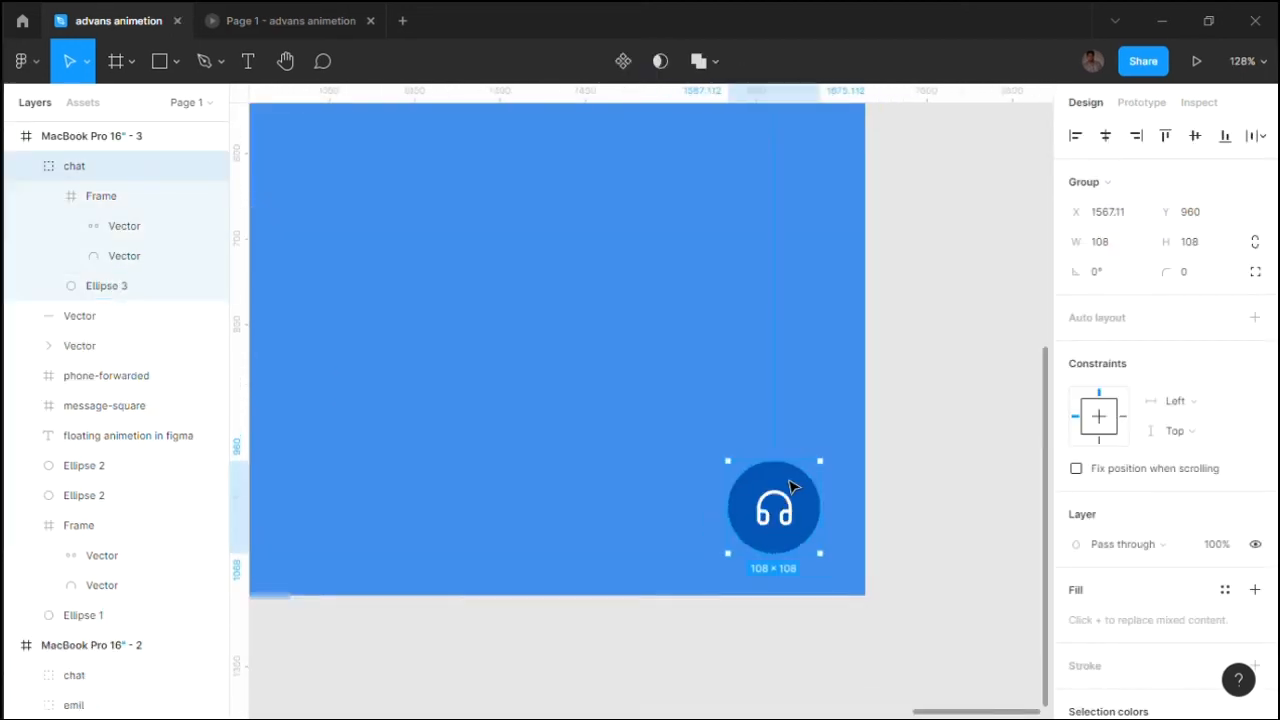
{"action": "key", "text": "Escape"}
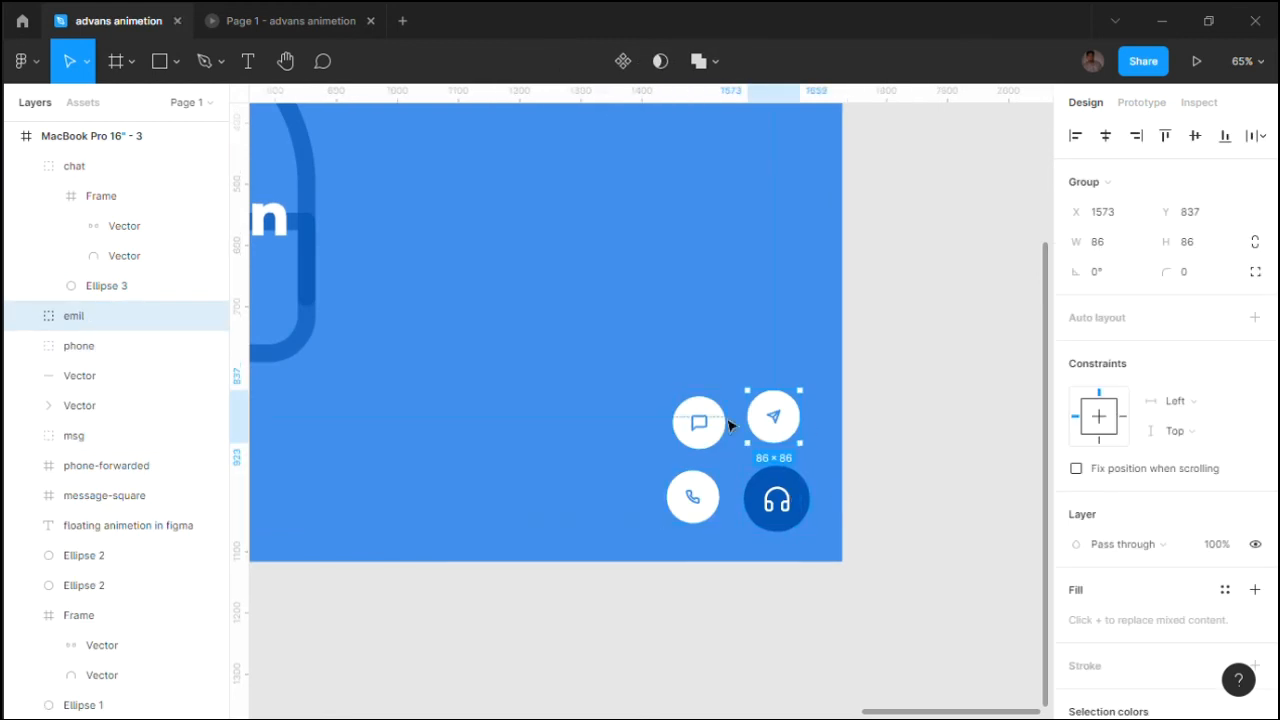
Stack the emil, msg and phone groups in MacBook Pro 16" - 3 by aligning their horizontal and vertical centres
{"action": "left_click", "coordinate": [699, 422], "text": "shift"}
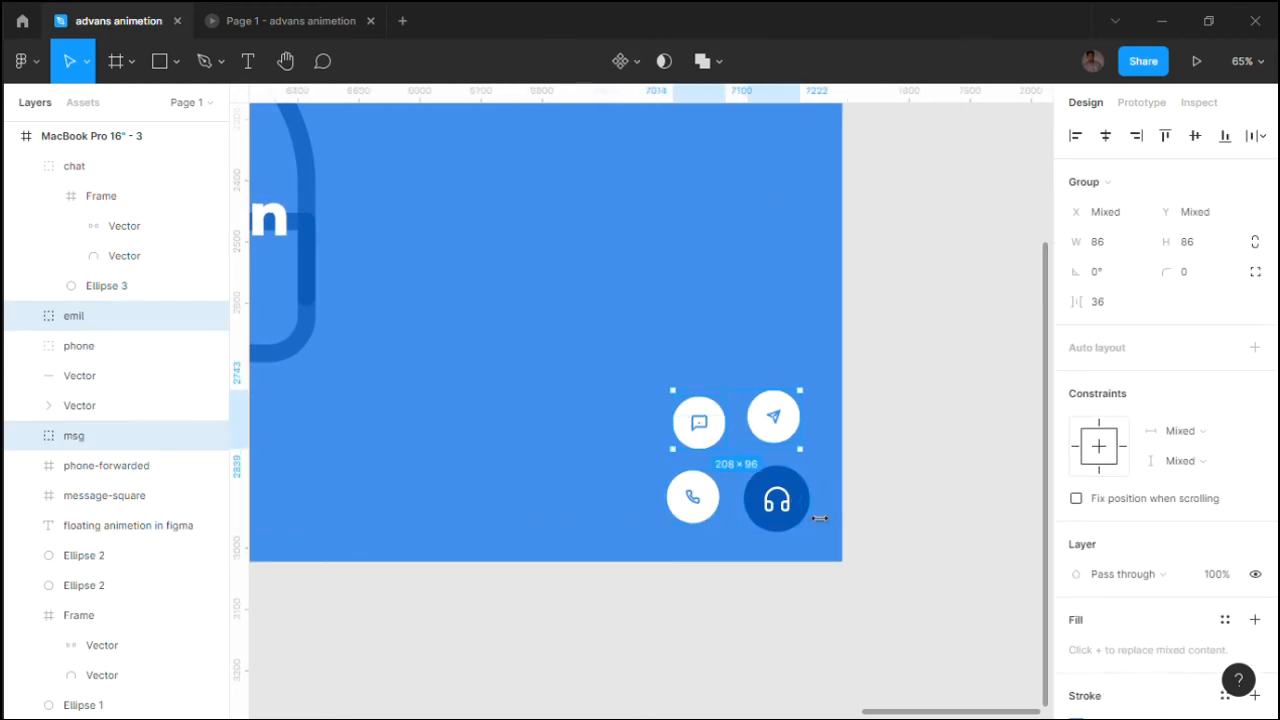
{"action": "left_click", "coordinate": [692, 497], "text": "shift"}
{"action": "left_click", "coordinate": [1105, 135]}
{"action": "left_click", "coordinate": [1195, 135]}
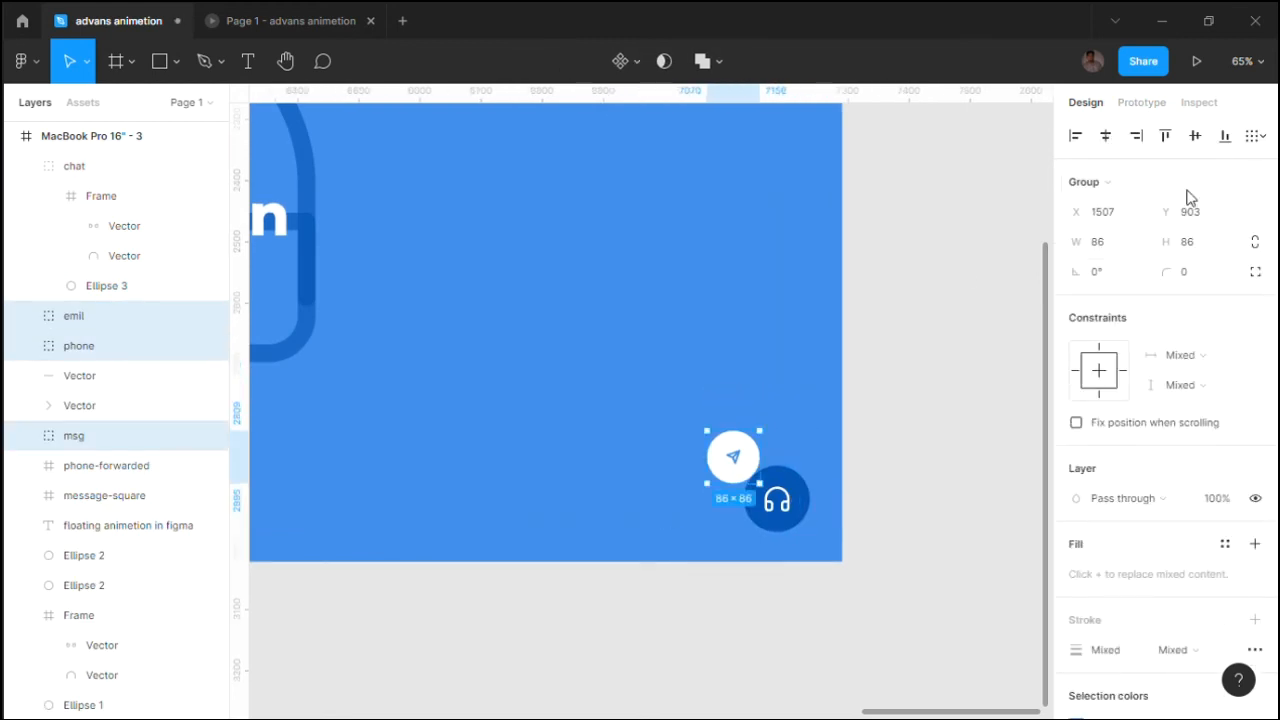
Centre the chat group over the stacked emil, msg and phone groups and shift the whole stack toward the frame's lower-right corner
{"action": "left_click", "coordinate": [800, 495], "text": "shift"}
{"action": "left_click", "coordinate": [1105, 135]}
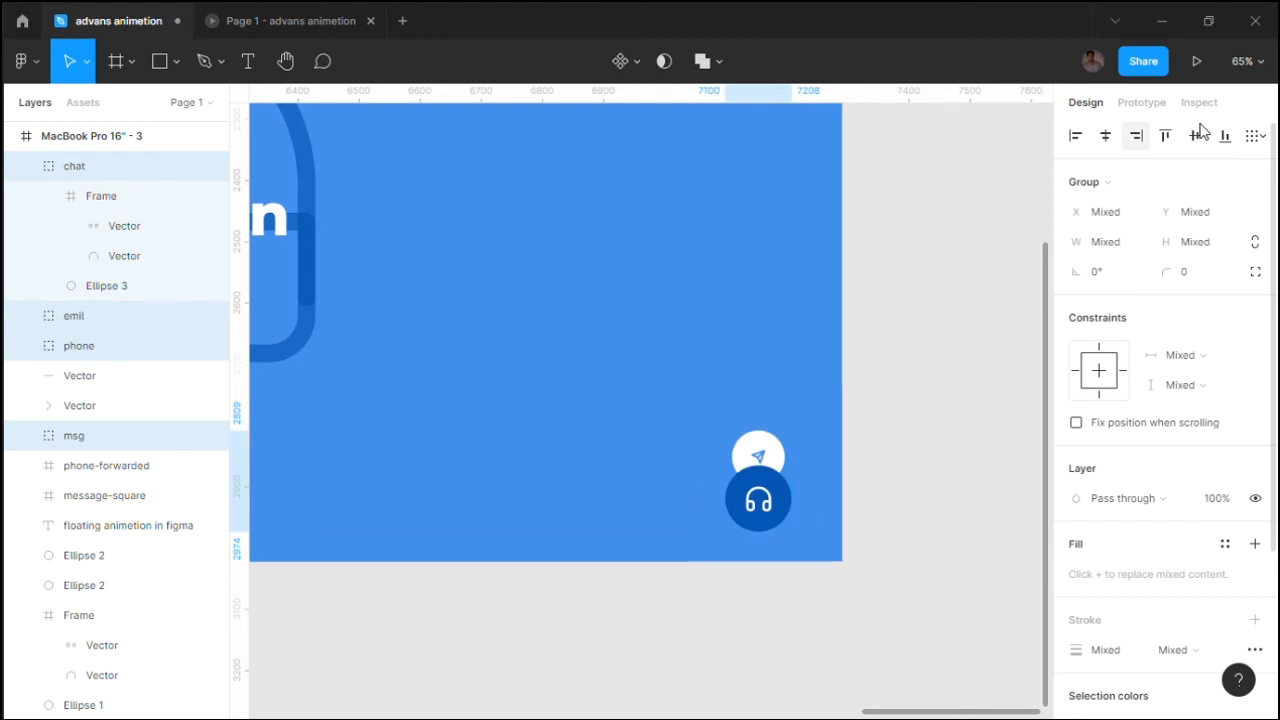
{"action": "left_click", "coordinate": [1195, 135]}
{"action": "left_click", "coordinate": [779, 506]}
{"action": "key", "text": "ctrl+z"}
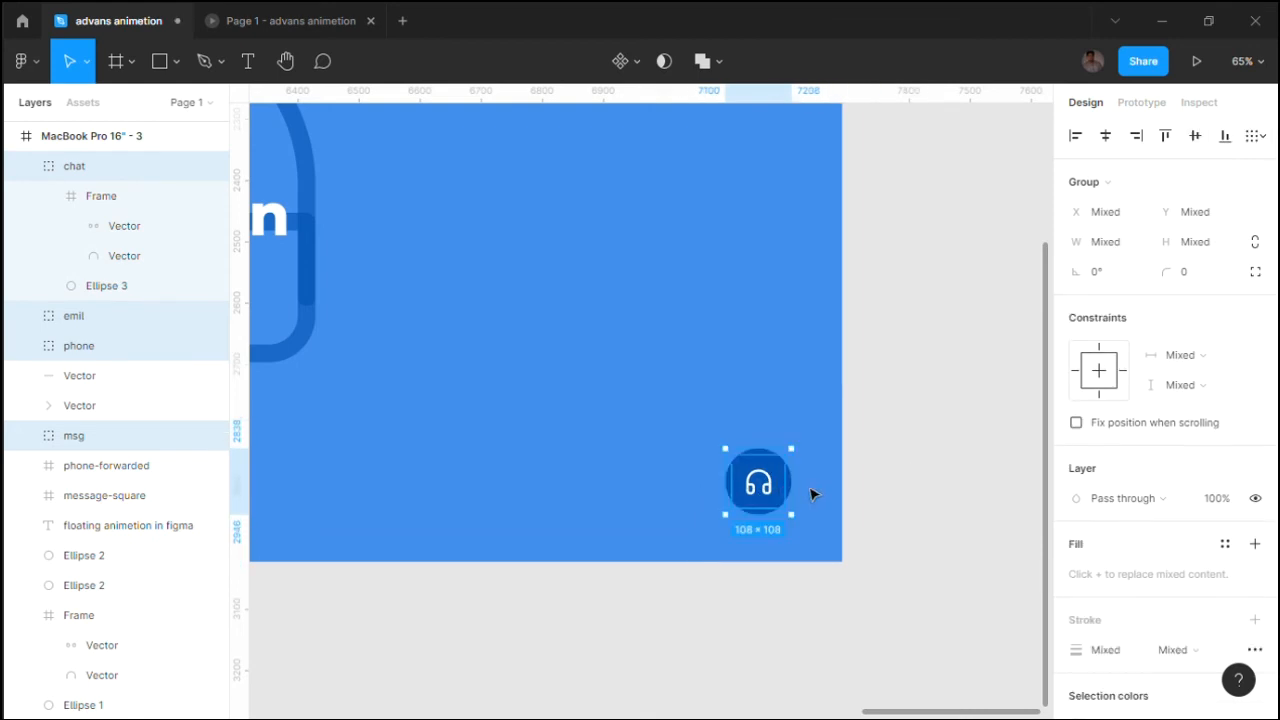
{"action": "mouse_move", "coordinate": [783, 480]}
{"action": "left_mouse_down"}
{"action": "mouse_move", "coordinate": [799, 503]}
{"action": "mouse_move", "coordinate": [799, 492]}
{"action": "left_mouse_up"}
{"action": "left_click", "coordinate": [905, 428]}
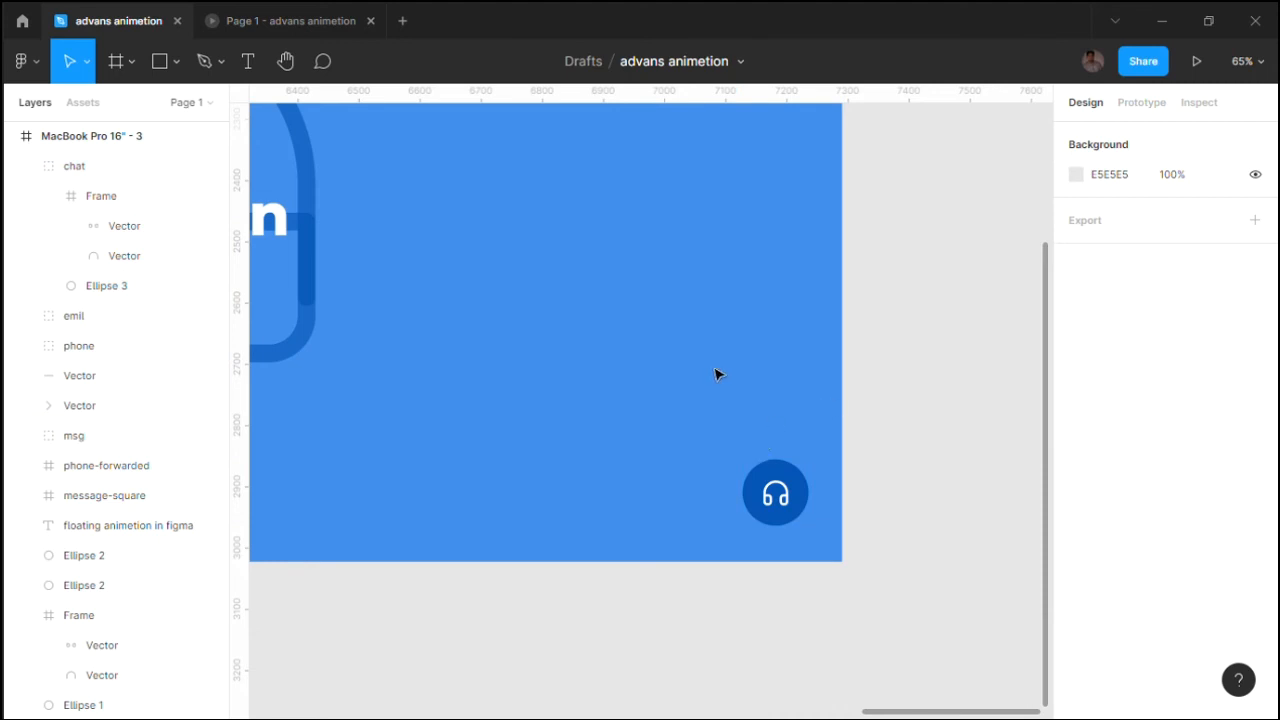
Draw a rectangle about 317 × 597 over the headphones button in the lower-right area of MacBook Pro 16" - 3
{"action": "key", "text": "r"}
{"action": "left_click_drag", "start_coordinate": [641, 177], "coordinate": [817, 528]}
{"action": "left_click_drag", "start_coordinate": [641, 508], "coordinate": [624, 520]}
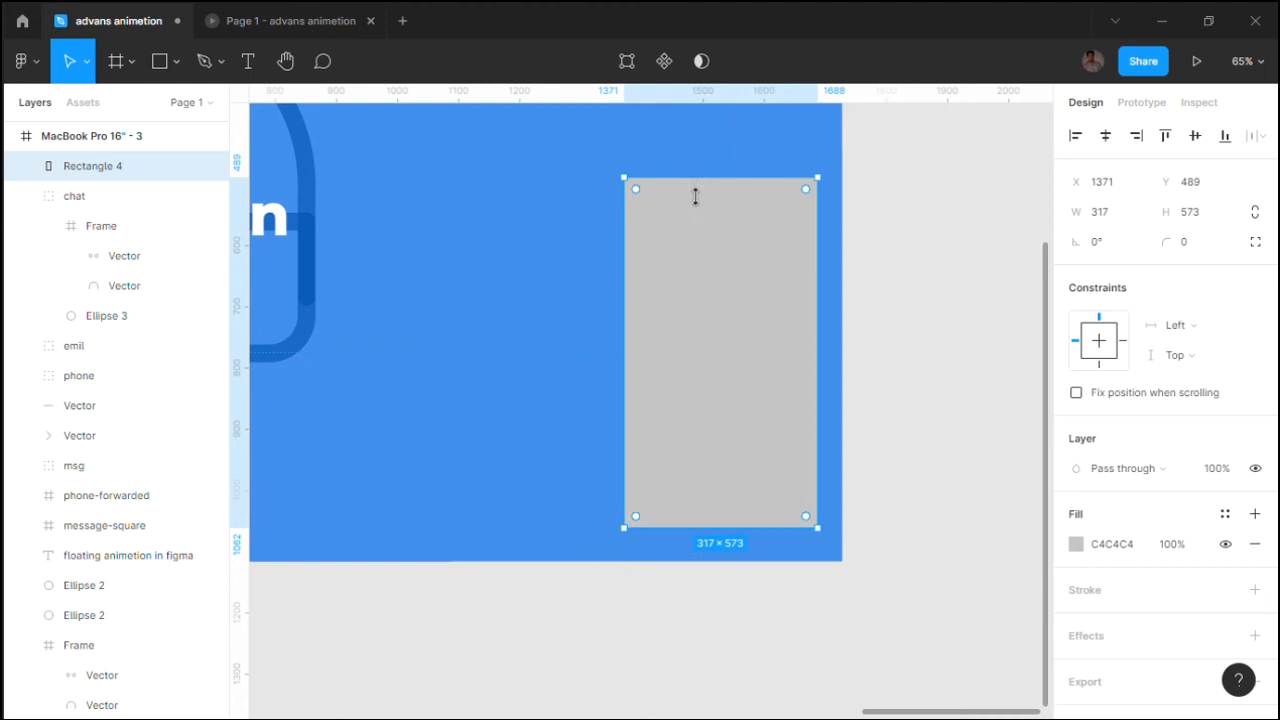
{"action": "left_click_drag", "start_coordinate": [694, 178], "coordinate": [694, 163]}
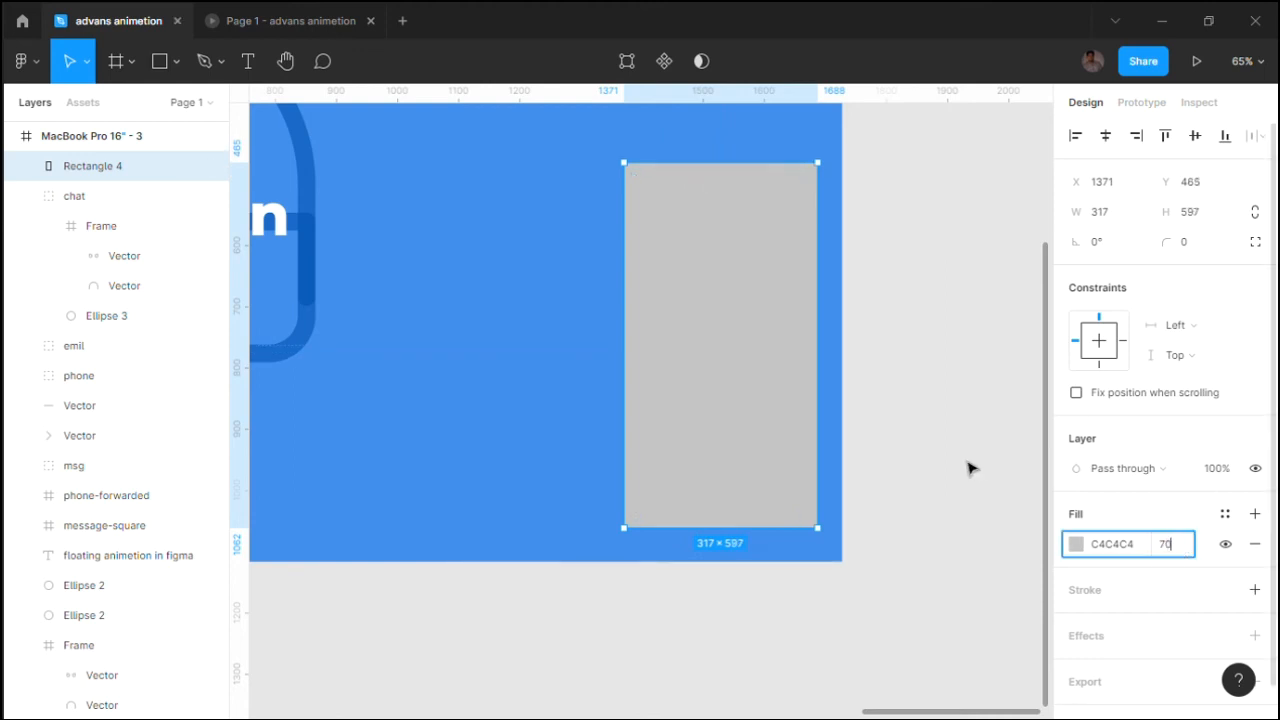
Set the rectangle's fill opacity to 70% and shift it slightly to X 1356, Y 461
{"action": "left_click", "coordinate": [968, 464]}
{"action": "left_click_drag", "start_coordinate": [752, 436], "coordinate": [746, 432]}
{"action": "left_click", "coordinate": [945, 418]}
Try sending the rectangle to the back of the MacBook Pro 16" - 3 layers and bring it to the front again
{"action": "left_click", "coordinate": [737, 420]}
{"action": "key", "text": "["}
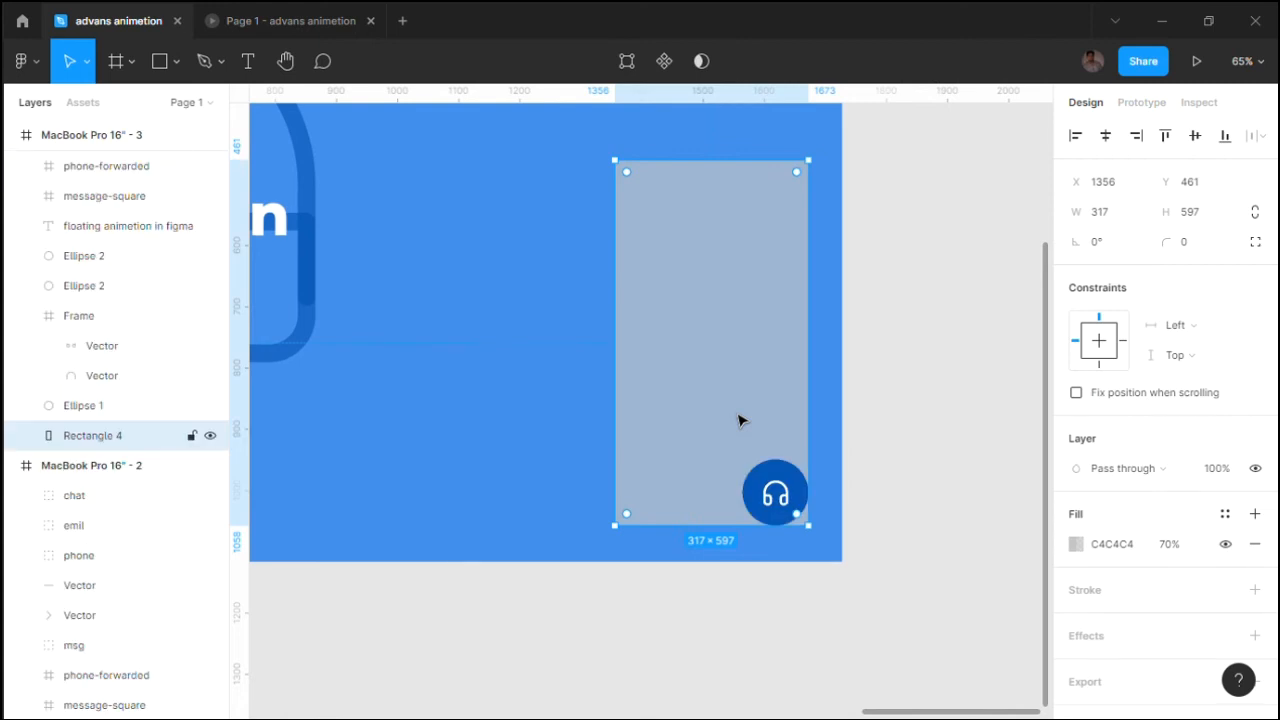
{"action": "key", "text": "]"}
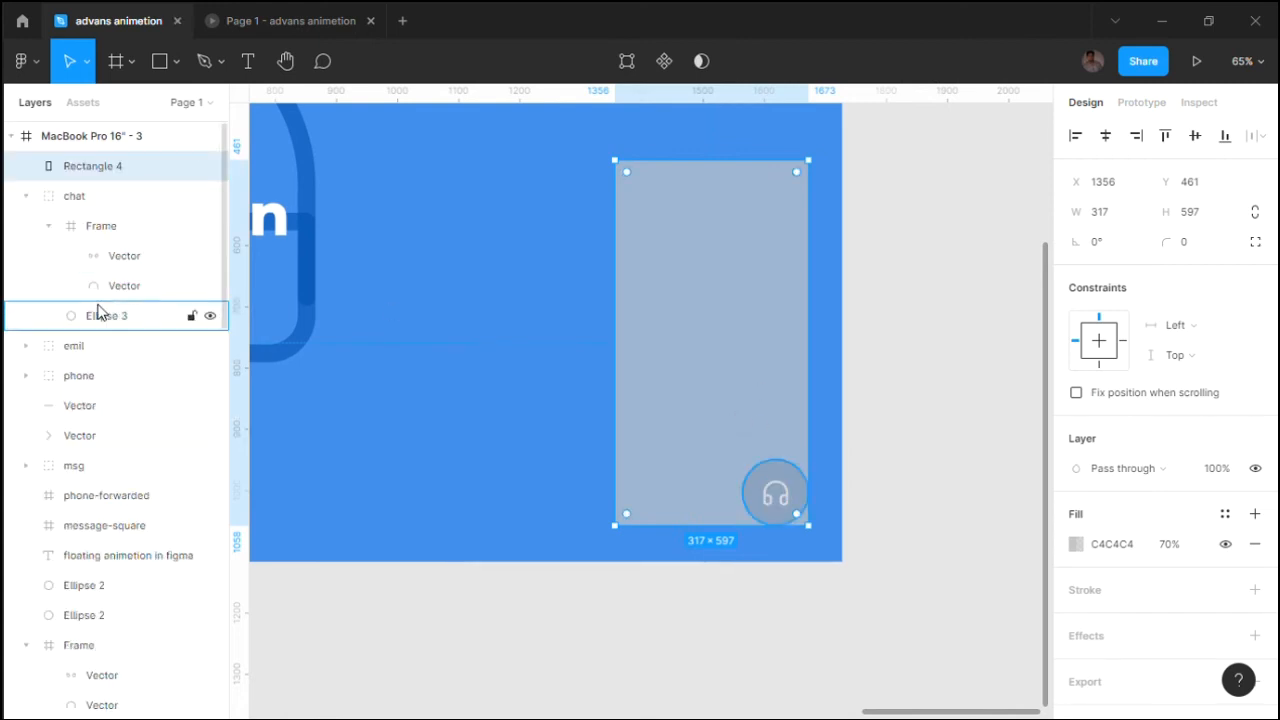
Duplicate the headphones button's circle, bring the copy above the panel rectangle, and enlarge it slightly beyond the button
{"action": "left_click", "coordinate": [98, 315]}
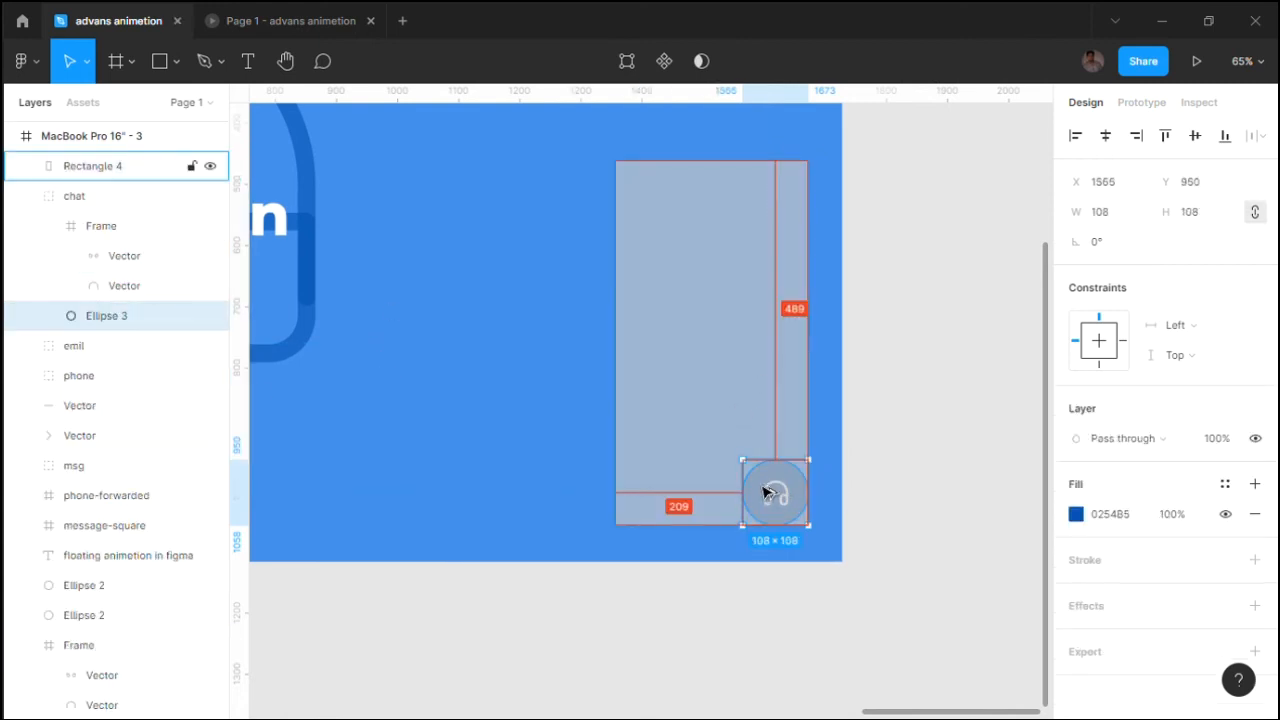
{"action": "left_click_drag", "start_coordinate": [766, 491], "coordinate": [743, 491]}
{"action": "key", "text": "["}
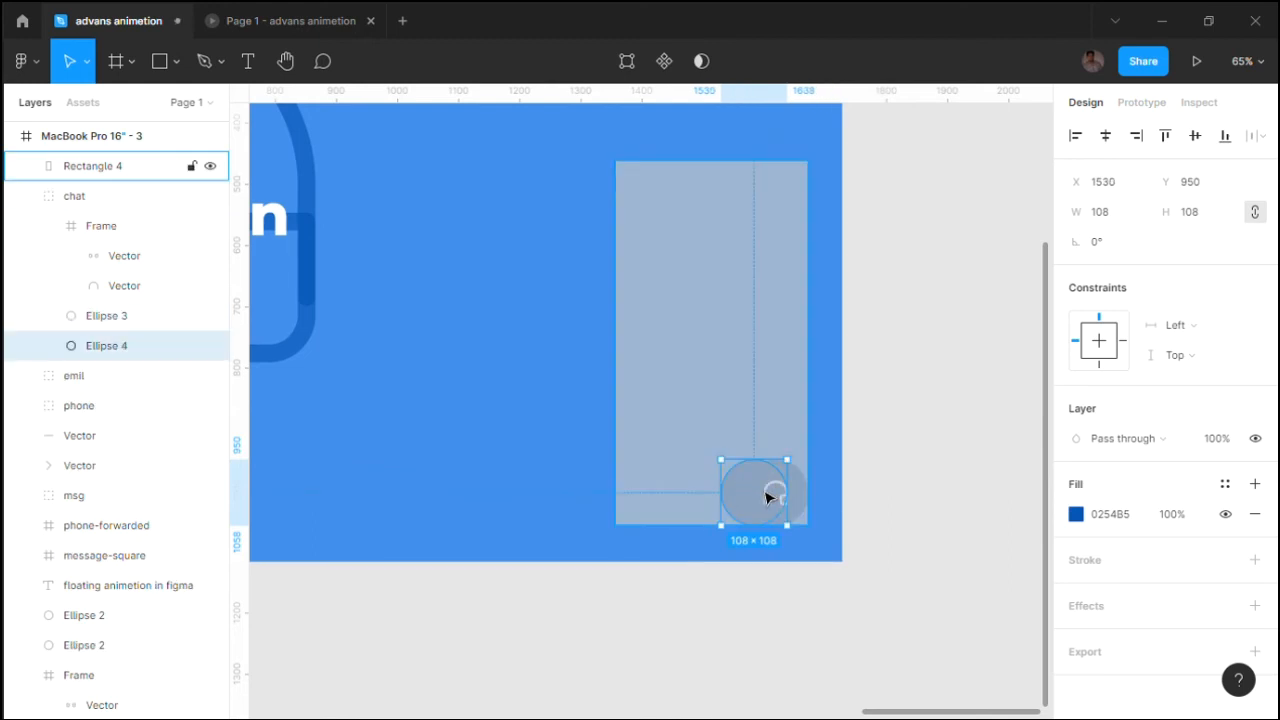
{"action": "left_click_drag", "start_coordinate": [106, 345], "coordinate": [126, 160]}
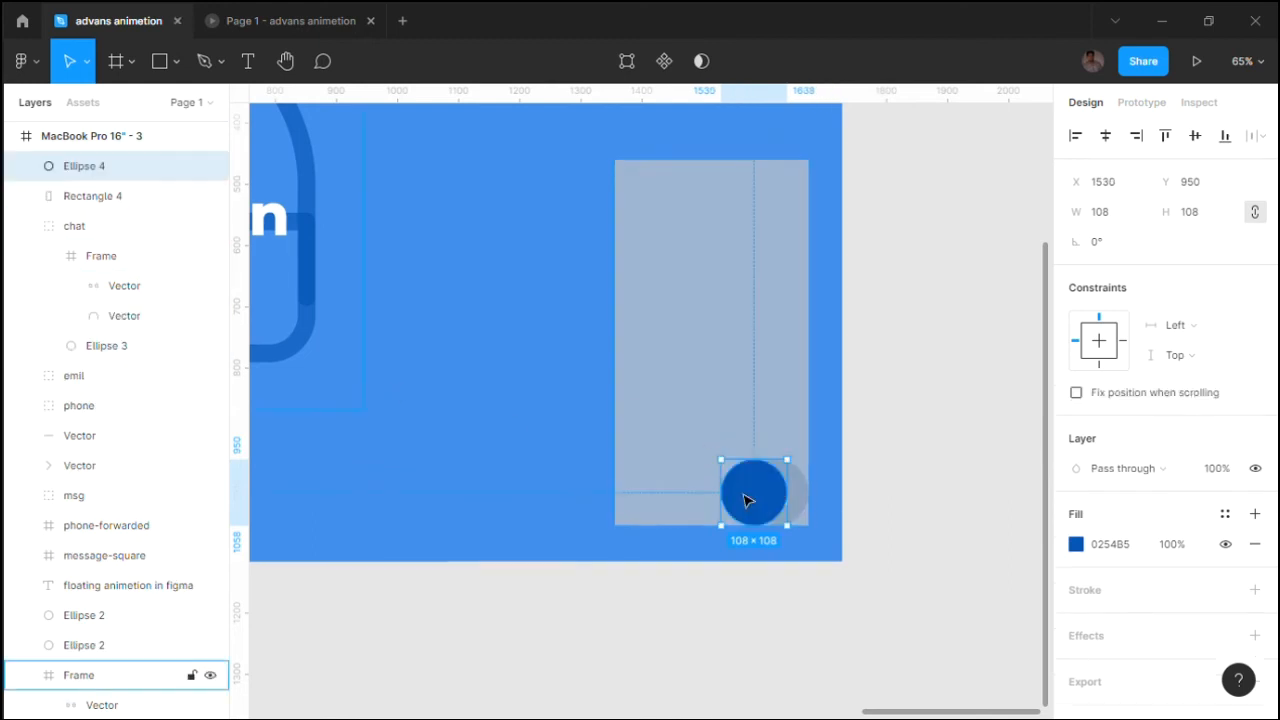
{"action": "mouse_move", "coordinate": [788, 526]}
{"action": "left_mouse_down"}
{"action": "mouse_move", "coordinate": [808, 548]}
{"action": "mouse_move", "coordinate": [776, 511]}
{"action": "left_mouse_up"}
{"action": "left_click_drag", "start_coordinate": [822, 551], "coordinate": [788, 513]}
Subtract the enlarged circle from the panel rectangle to cut a round notch around the headphones button
{"action": "left_click", "coordinate": [710, 370], "text": "shift"}
{"action": "left_click", "coordinate": [723, 60]}
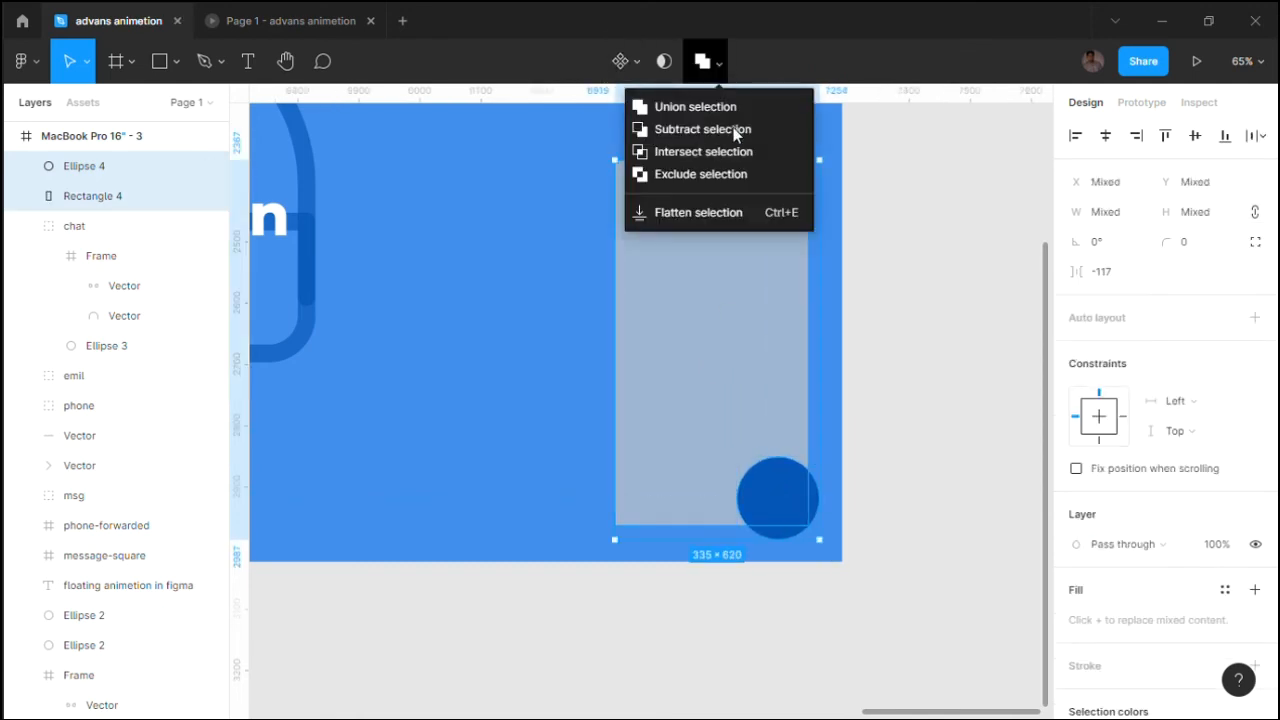
{"action": "left_click", "coordinate": [733, 130]}
{"action": "left_click", "coordinate": [920, 232]}
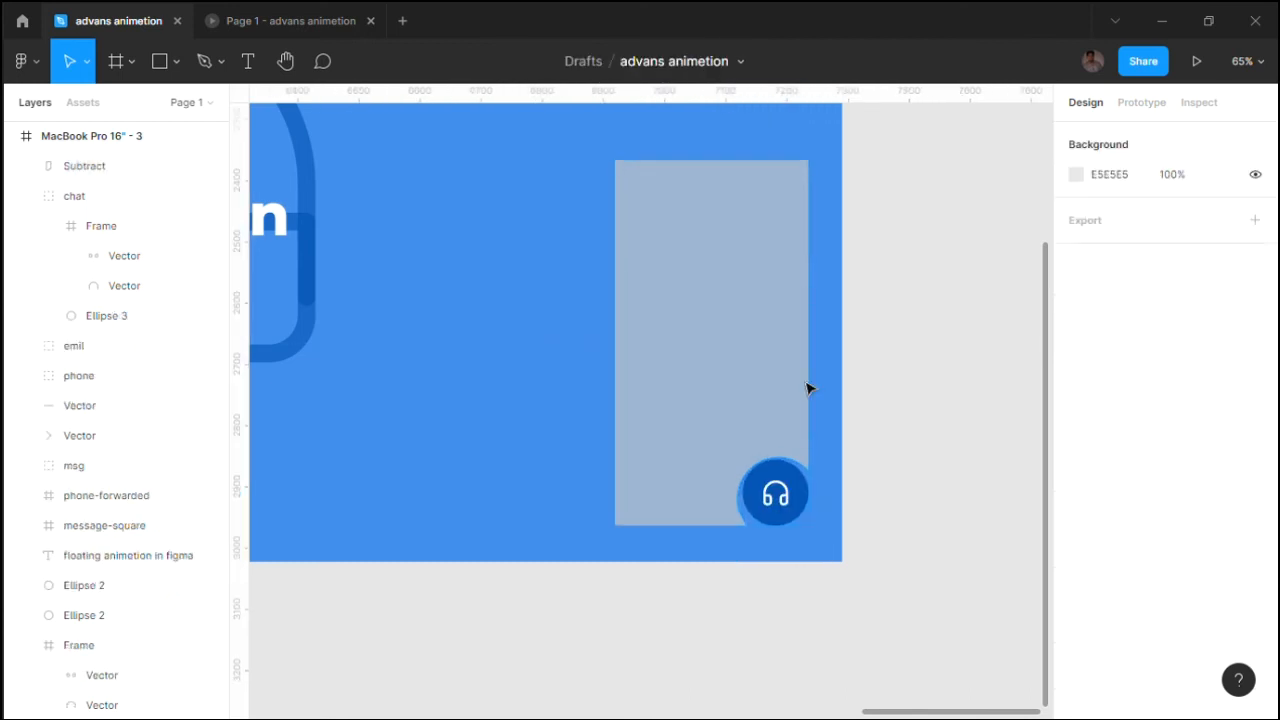
Shift the chat group slightly to centre the headphones button in the panel's round notch
{"action": "left_click", "coordinate": [777, 493]}
{"action": "left_click_drag", "start_coordinate": [777, 493], "coordinate": [783, 502]}
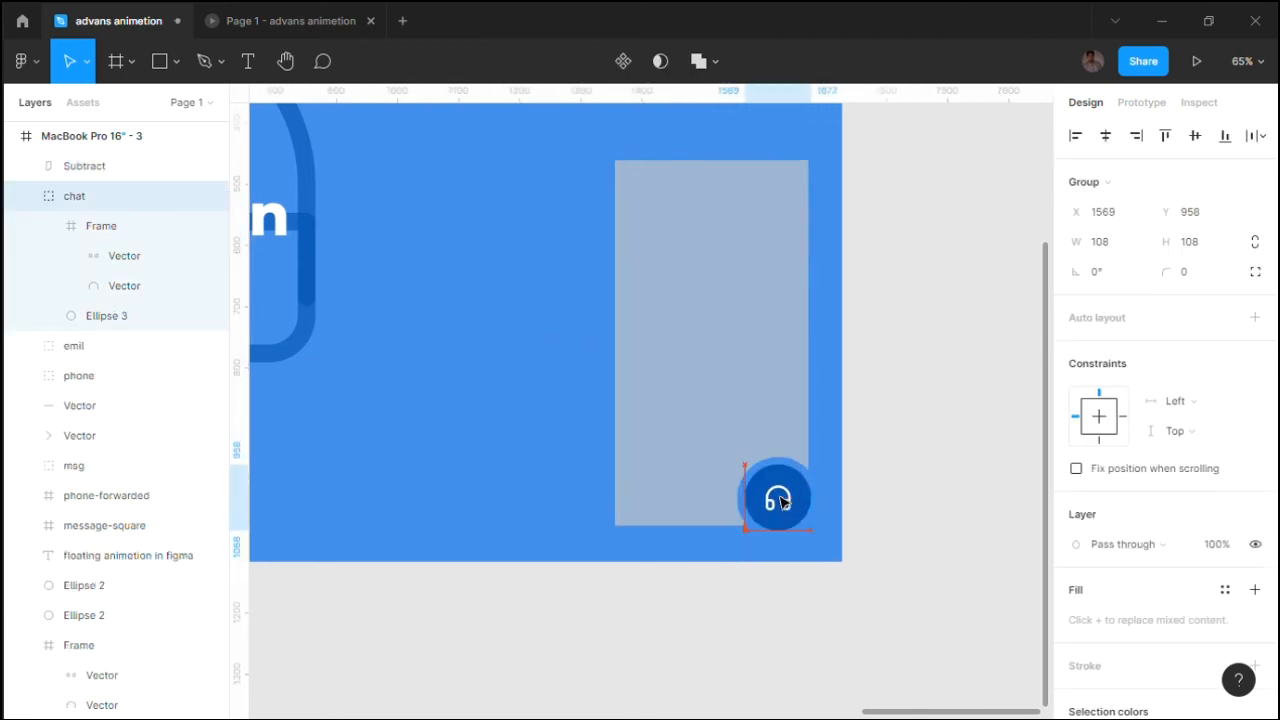
{"action": "left_click", "coordinate": [868, 465]}
{"action": "left_click", "coordinate": [800, 204]}
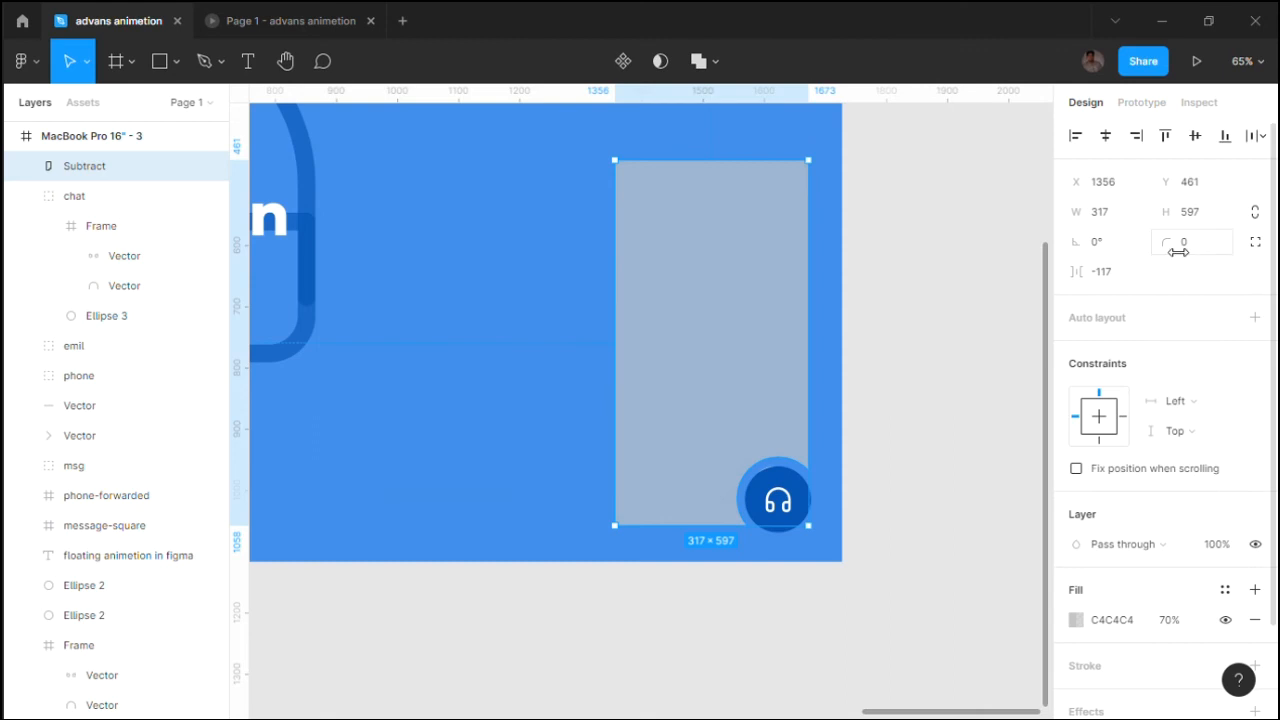
{"action": "key", "text": "1"}
{"action": "key", "text": "0"}
{"action": "key", "text": "0"}
{"action": "key", "text": "ctrl+z"}
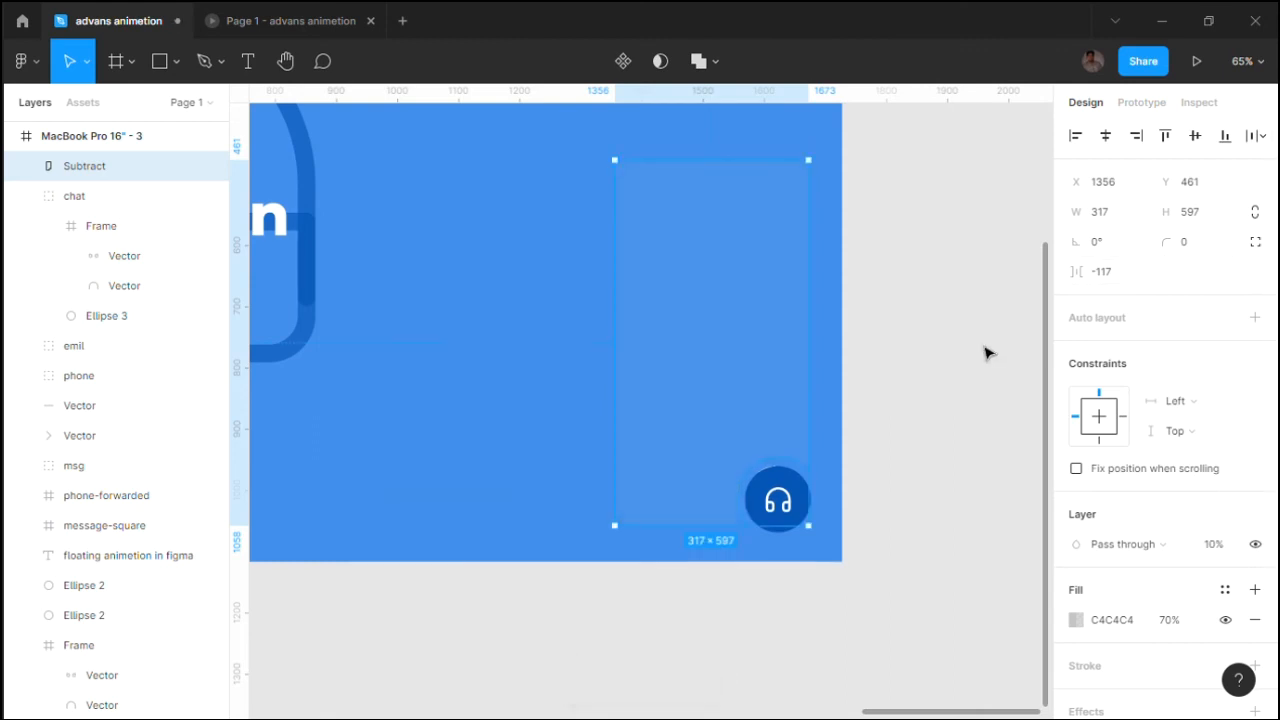
{"action": "key", "text": "ctrl+z"}
{"action": "left_click", "coordinate": [988, 354]}
Set the notched panel's fill opacity to 100%
{"action": "left_click", "coordinate": [778, 490]}
{"action": "left_click", "coordinate": [751, 334]}
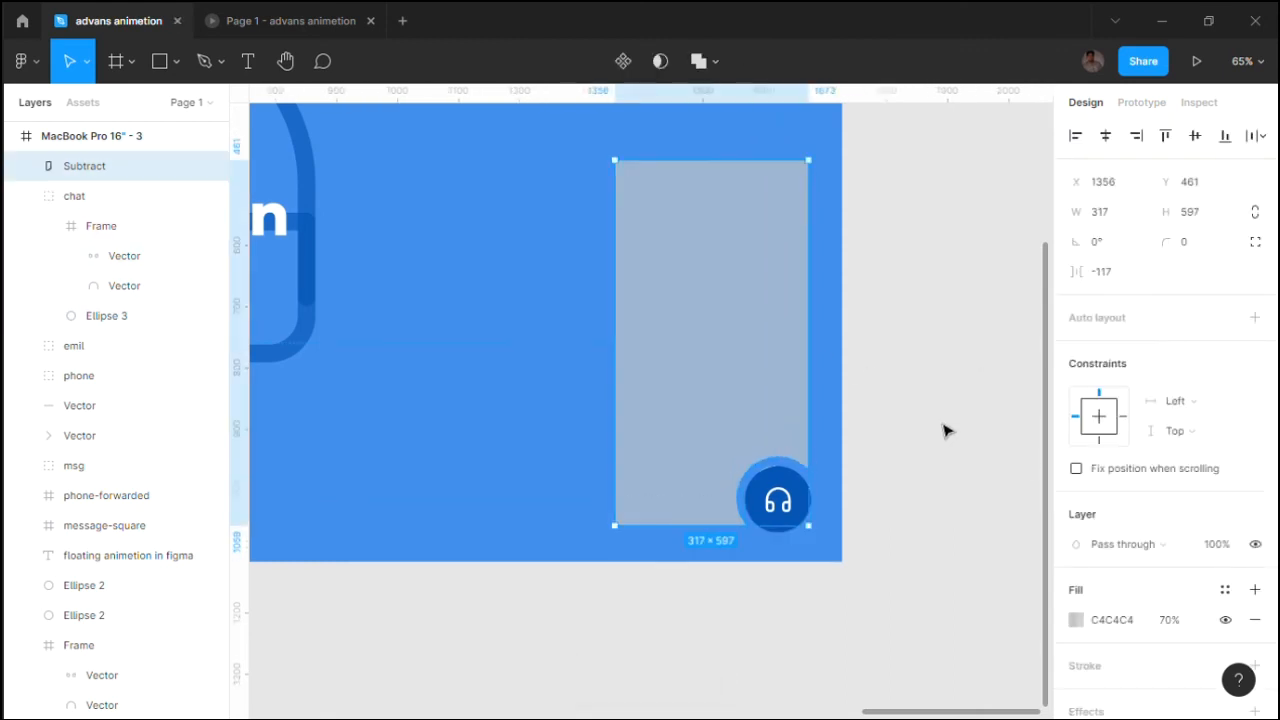
{"action": "type", "text": "100"}
{"action": "left_click", "coordinate": [967, 546]}
{"action": "left_click", "coordinate": [757, 320]}
{"action": "scroll", "coordinate": [892, 326], "scroll_direction": "down", "scroll_amount": 3}
{"action": "scroll", "coordinate": [872, 400], "scroll_direction": "up", "scroll_amount": 3}
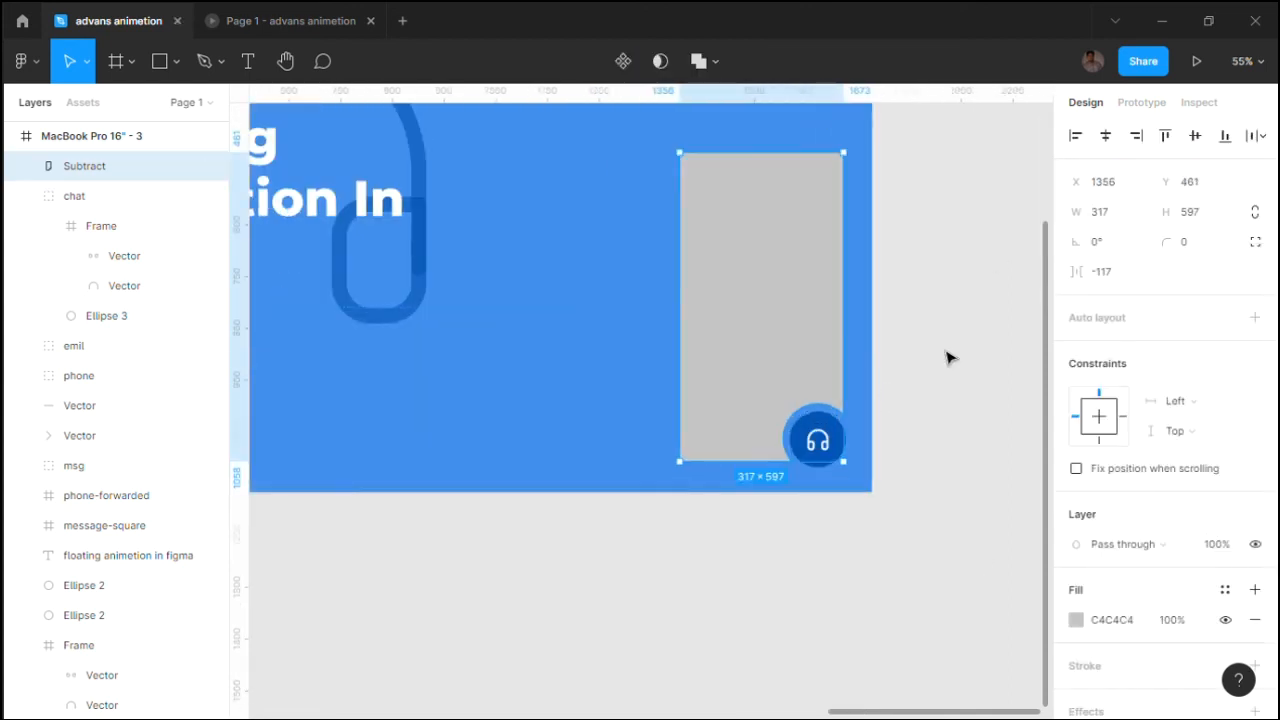
{"action": "left_click", "coordinate": [948, 357]}
{"action": "scroll", "coordinate": [940, 356], "scroll_direction": "right", "scroll_amount": 1}
Change the notched panel's fill colour to white (FFFFFF)
{"action": "left_click", "coordinate": [772, 333]}
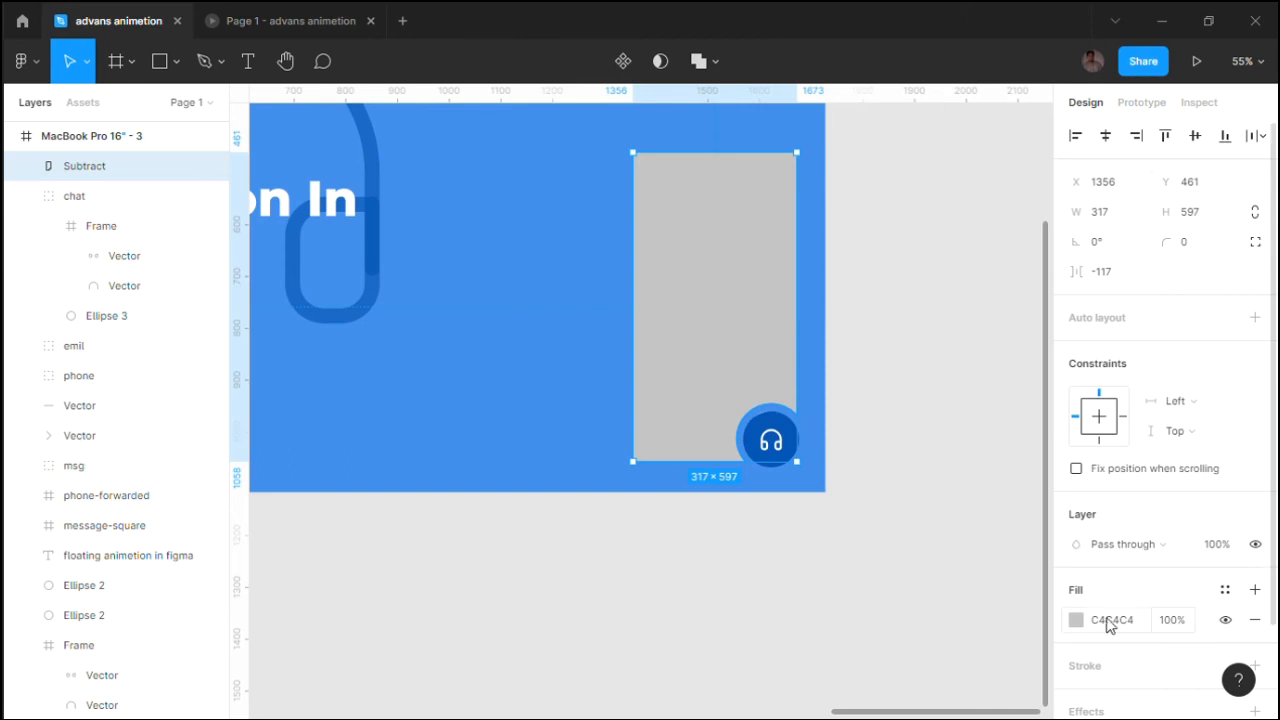
{"action": "left_click", "coordinate": [1076, 620]}
{"action": "left_click_drag", "start_coordinate": [883, 379], "coordinate": [830, 250]}
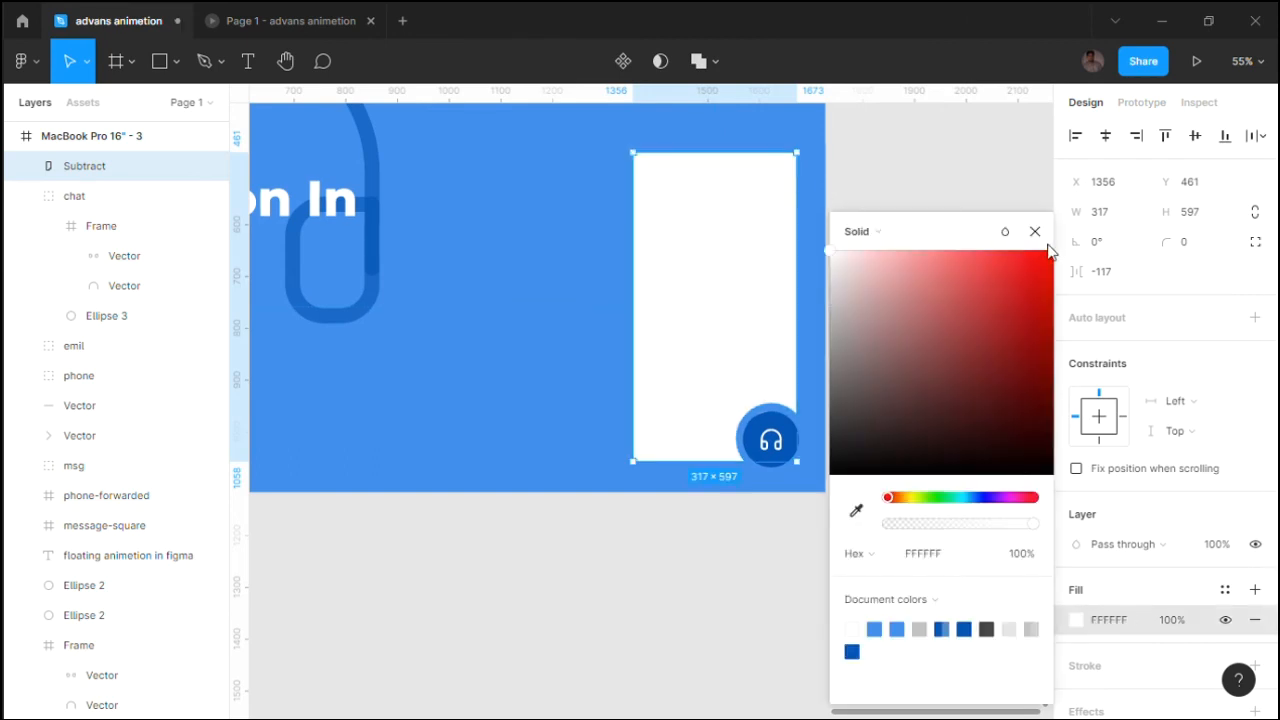
{"action": "key", "text": "Escape"}
Round the notched panel's corners with a radius of 100
{"action": "left_click", "coordinate": [1190, 245]}
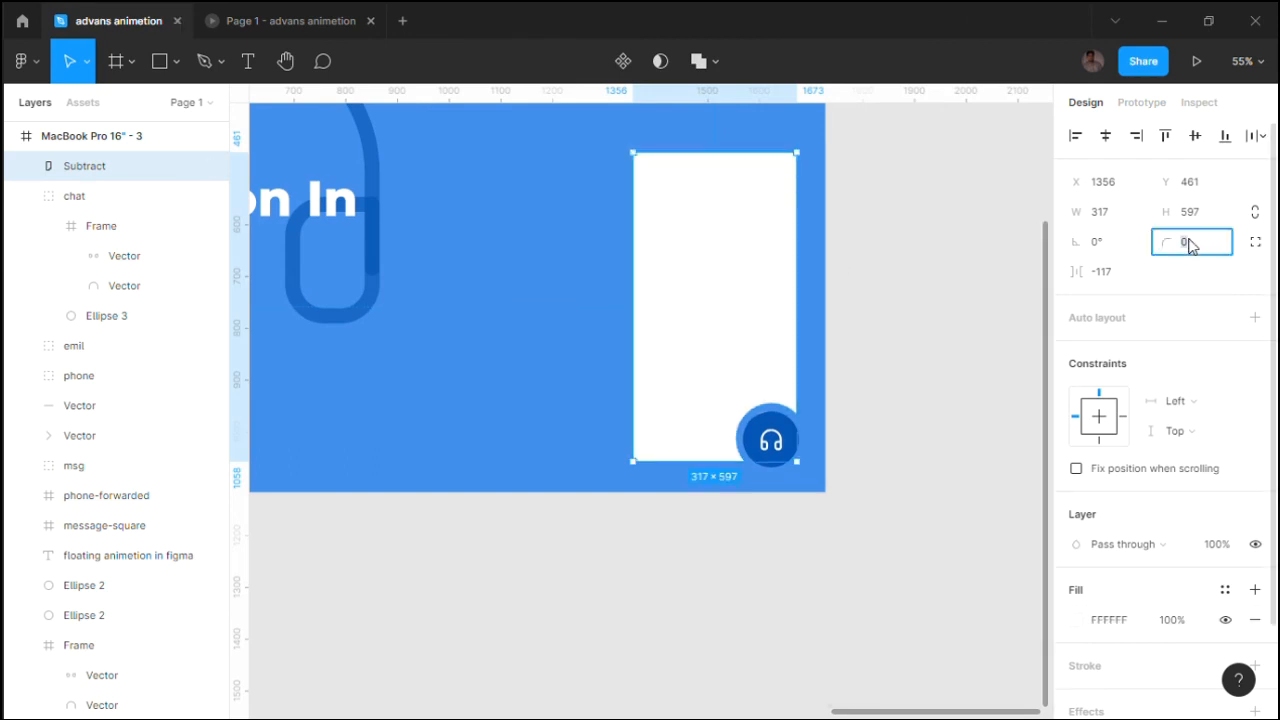
{"action": "left_click", "coordinate": [980, 307]}
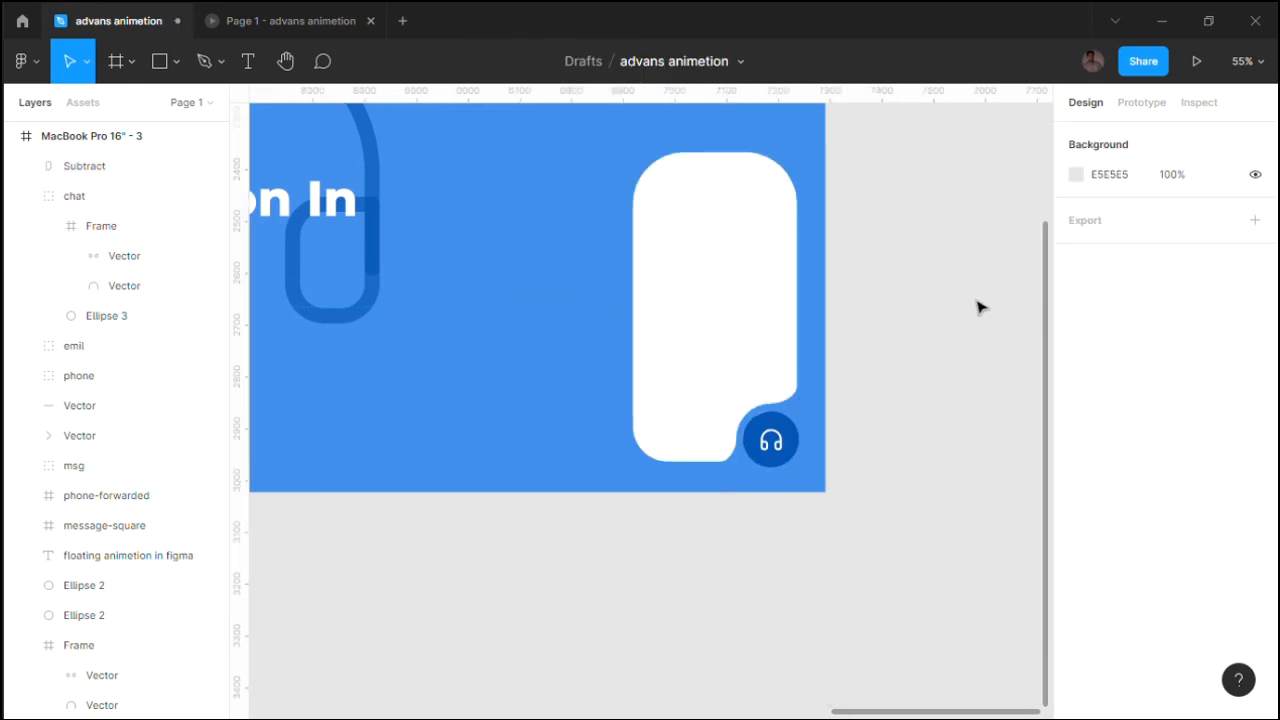
{"action": "left_click", "coordinate": [800, 320]}
{"action": "left_click", "coordinate": [1255, 241]}
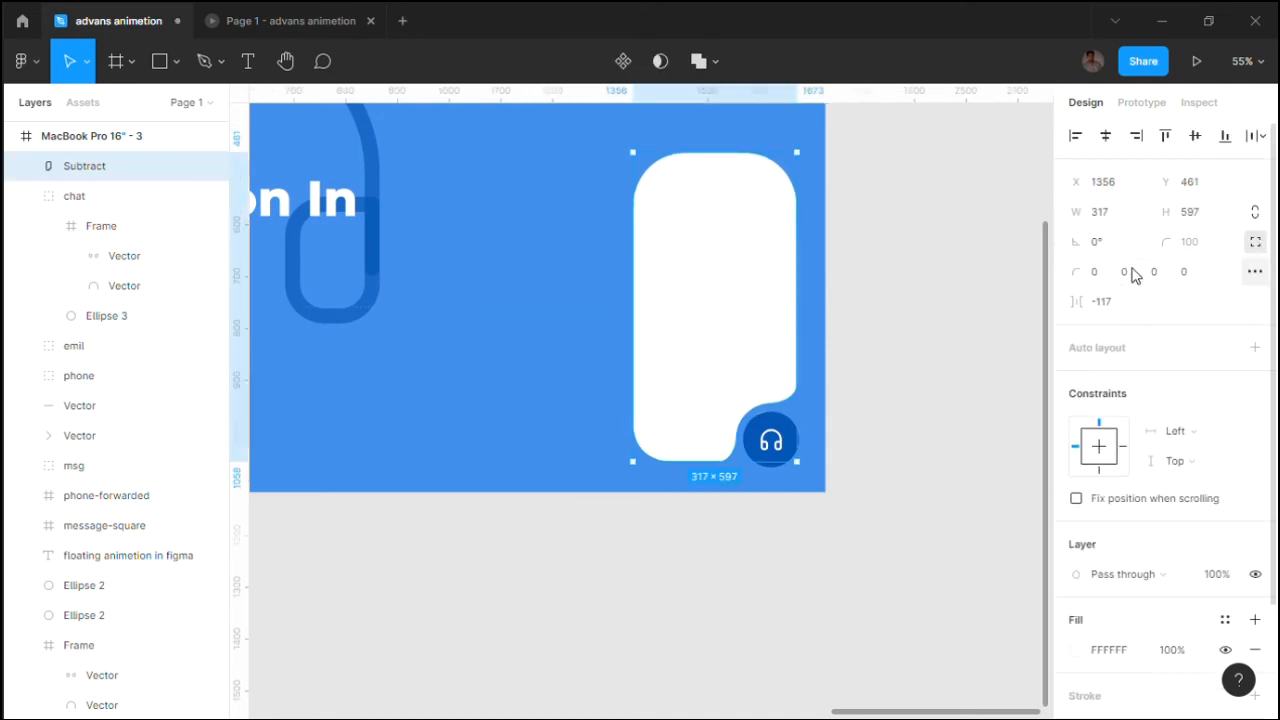
{"action": "left_click", "coordinate": [918, 306]}
Duplicate the MacBook Pro 16" - 3 frame twice to extend the row of frames
{"action": "scroll", "coordinate": [916, 304], "scroll_direction": "down", "scroll_amount": 6}
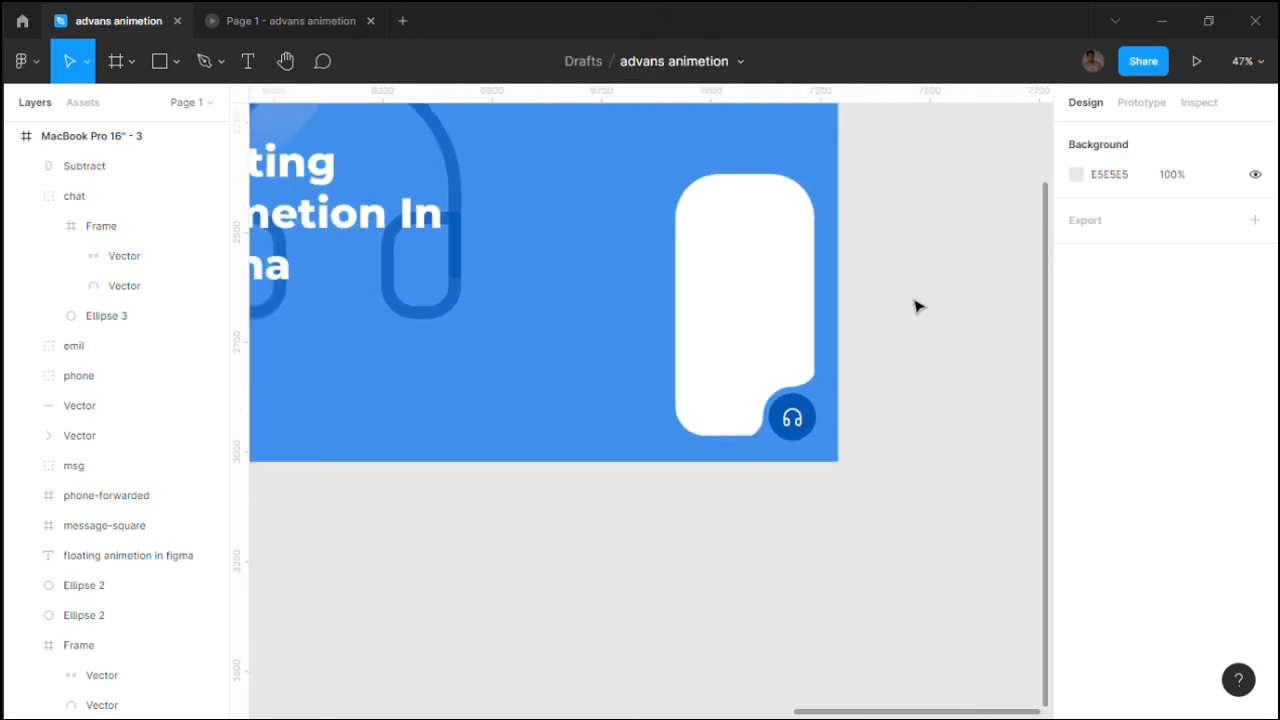
{"action": "left_click", "coordinate": [692, 172]}
{"action": "key", "text": "ctrl+d"}
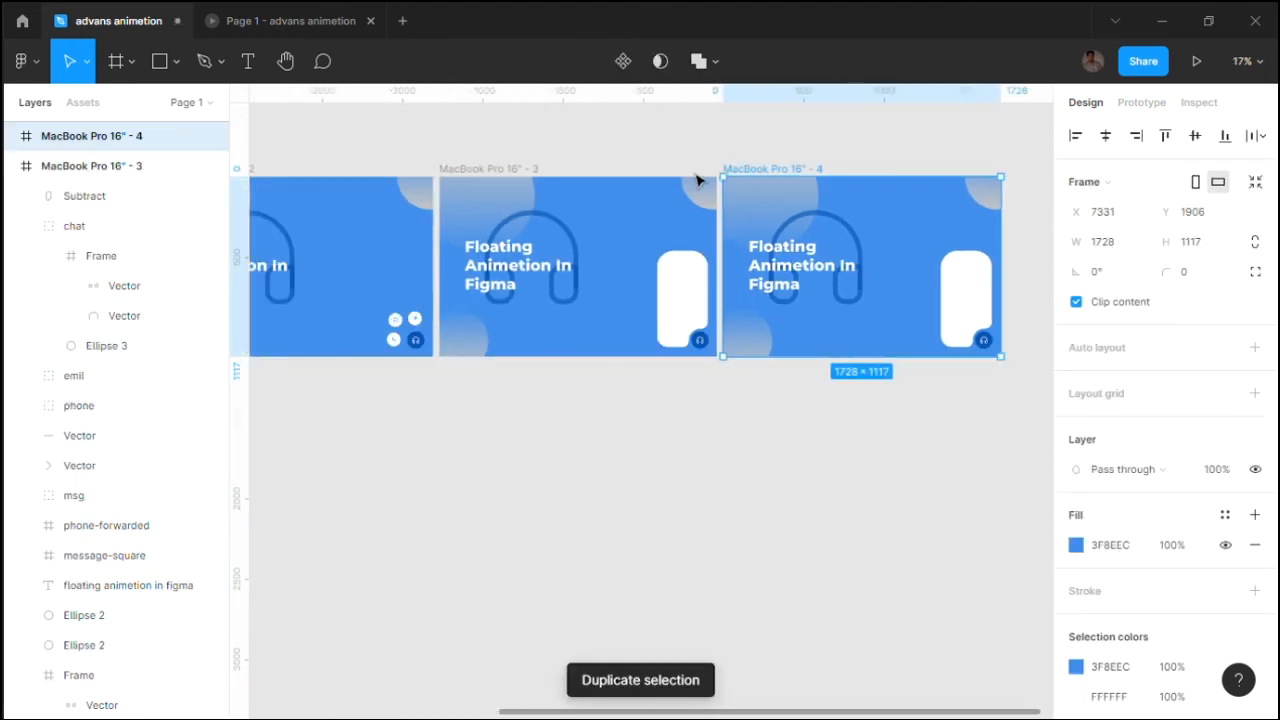
{"action": "key", "text": "ctrl+d"}
{"action": "left_click", "coordinate": [734, 449]}
{"action": "scroll", "coordinate": [700, 460], "scroll_direction": "down", "scroll_amount": 4}
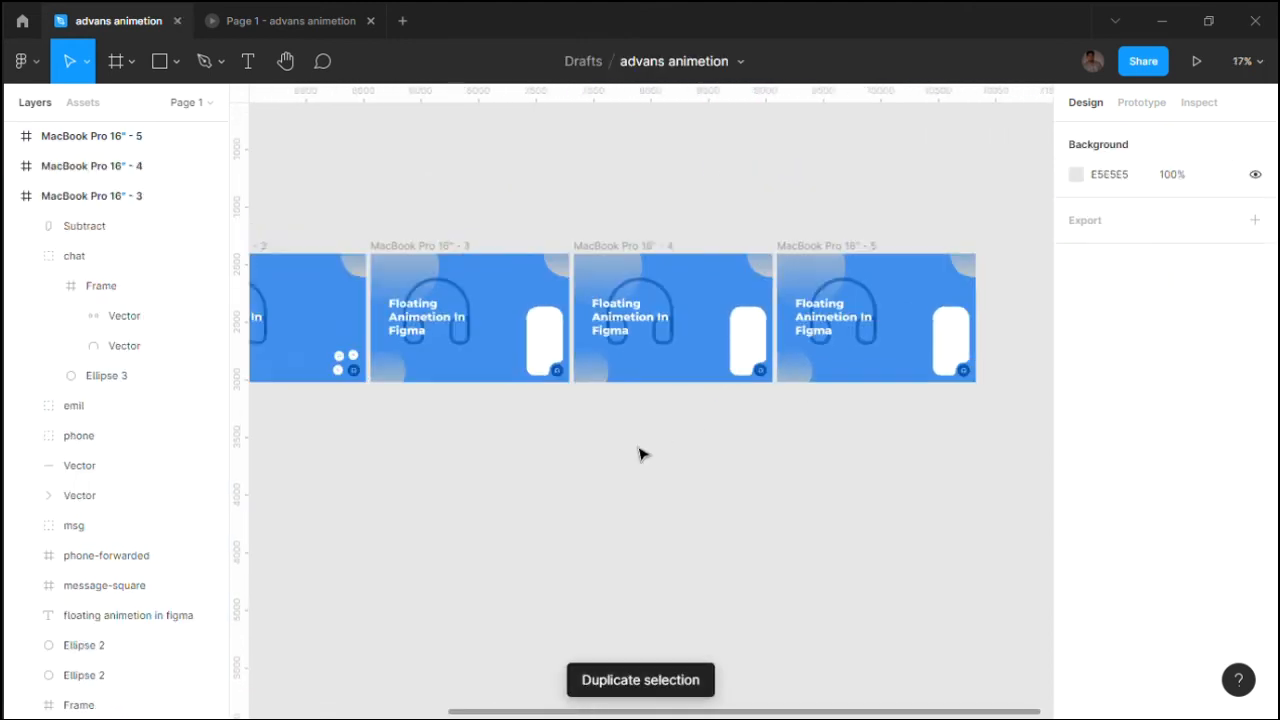
{"action": "left_click_drag", "start_coordinate": [720, 487], "coordinate": [854, 499]}
Link the emil button in MacBook Pro 16" - 2 to MacBook Pro 16" - 3 on click, with Smart animate, Ease out, 300ms
{"action": "scroll", "coordinate": [519, 315], "scroll_direction": "up", "scroll_amount": 1}
{"action": "left_click", "coordinate": [518, 314]}
{"action": "left_click", "coordinate": [1156, 106]}
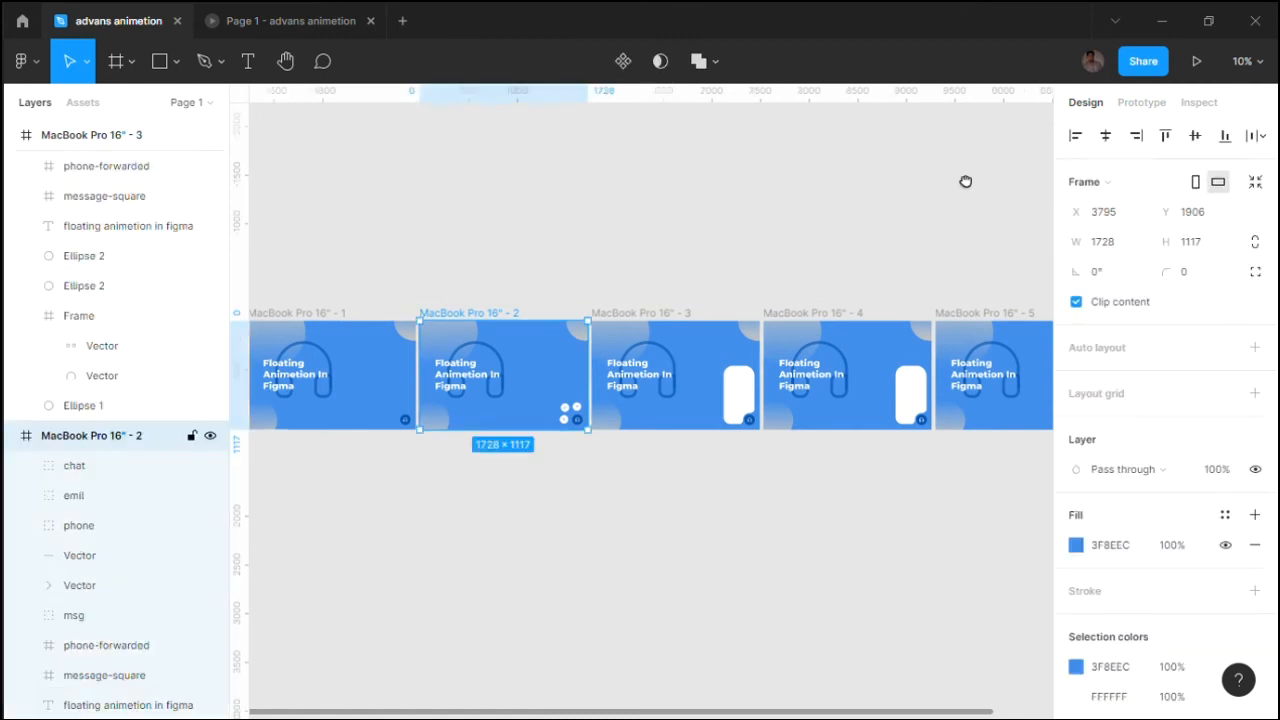
{"action": "left_click_drag", "start_coordinate": [567, 450], "coordinate": [441, 458]}
{"action": "scroll", "coordinate": [482, 414], "scroll_direction": "up", "scroll_amount": 2}
{"action": "left_click_drag", "start_coordinate": [467, 404], "coordinate": [627, 347]}
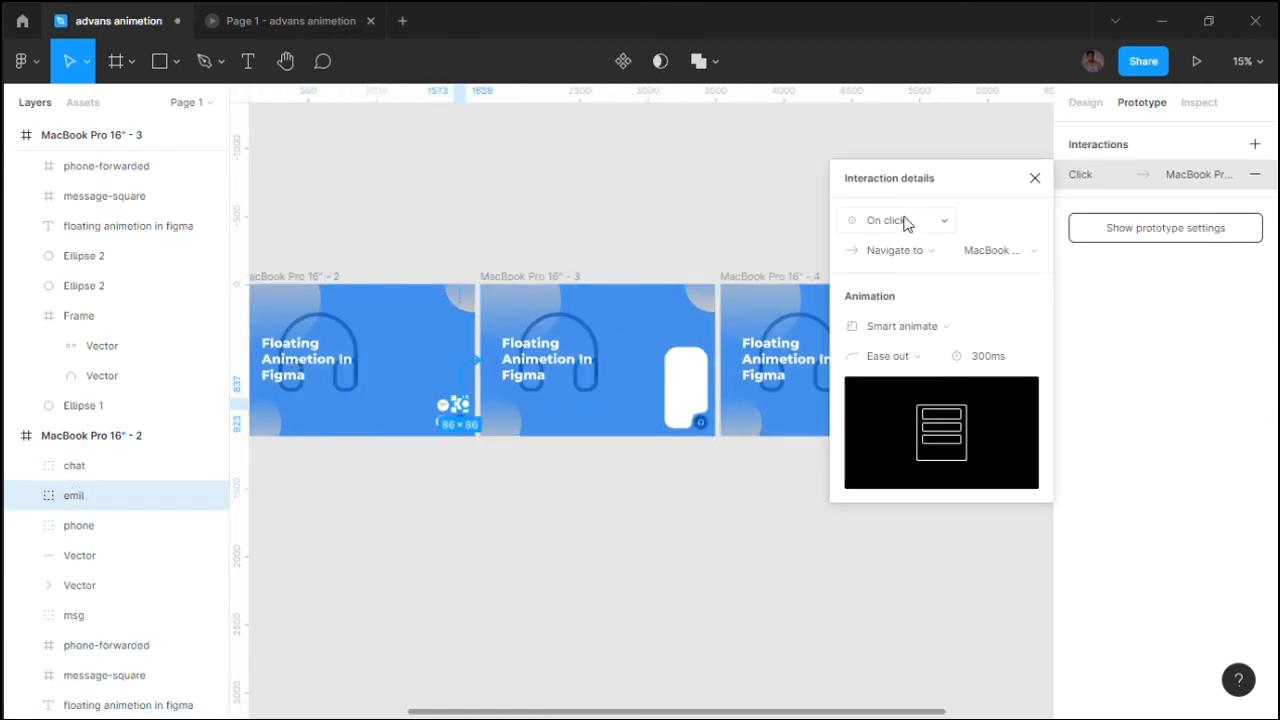
{"action": "left_click", "coordinate": [1037, 180]}
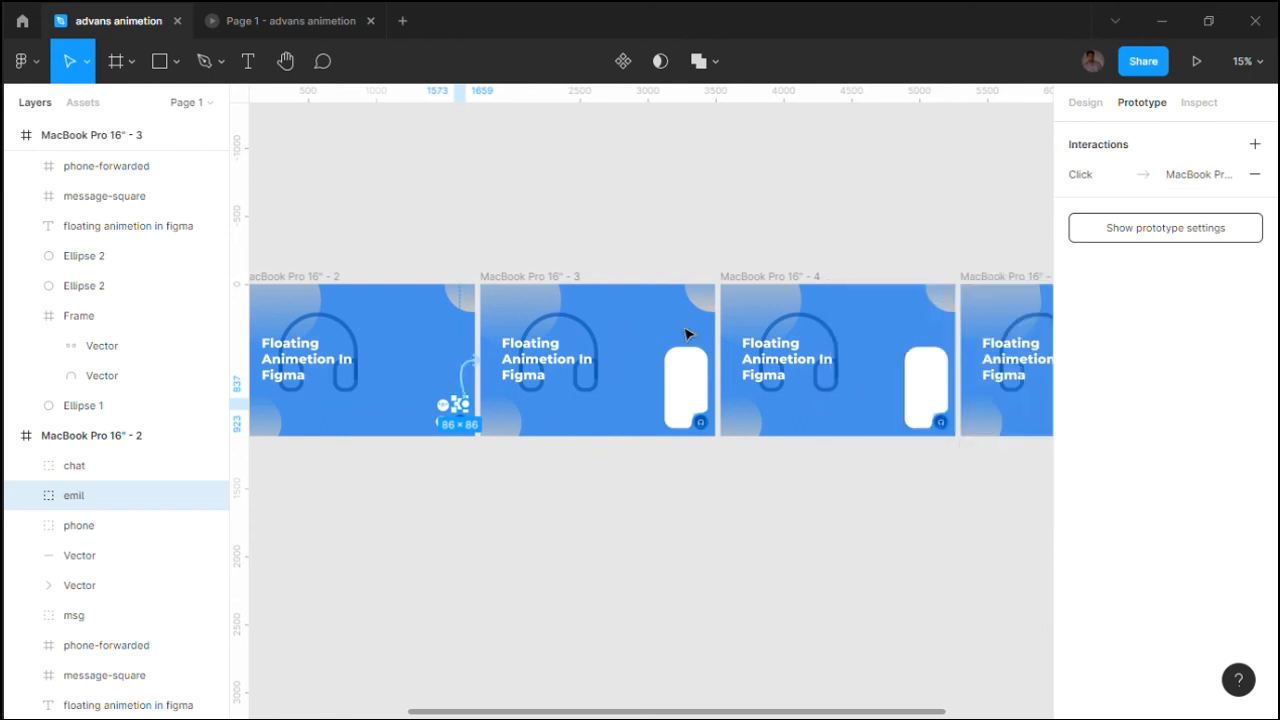
Try removing one line of the x-square icon on the white card and undo the removal
{"action": "scroll", "coordinate": [688, 334], "scroll_direction": "down", "scroll_amount": 2}
{"action": "scroll", "coordinate": [403, 335], "scroll_direction": "up", "scroll_amount": 3}
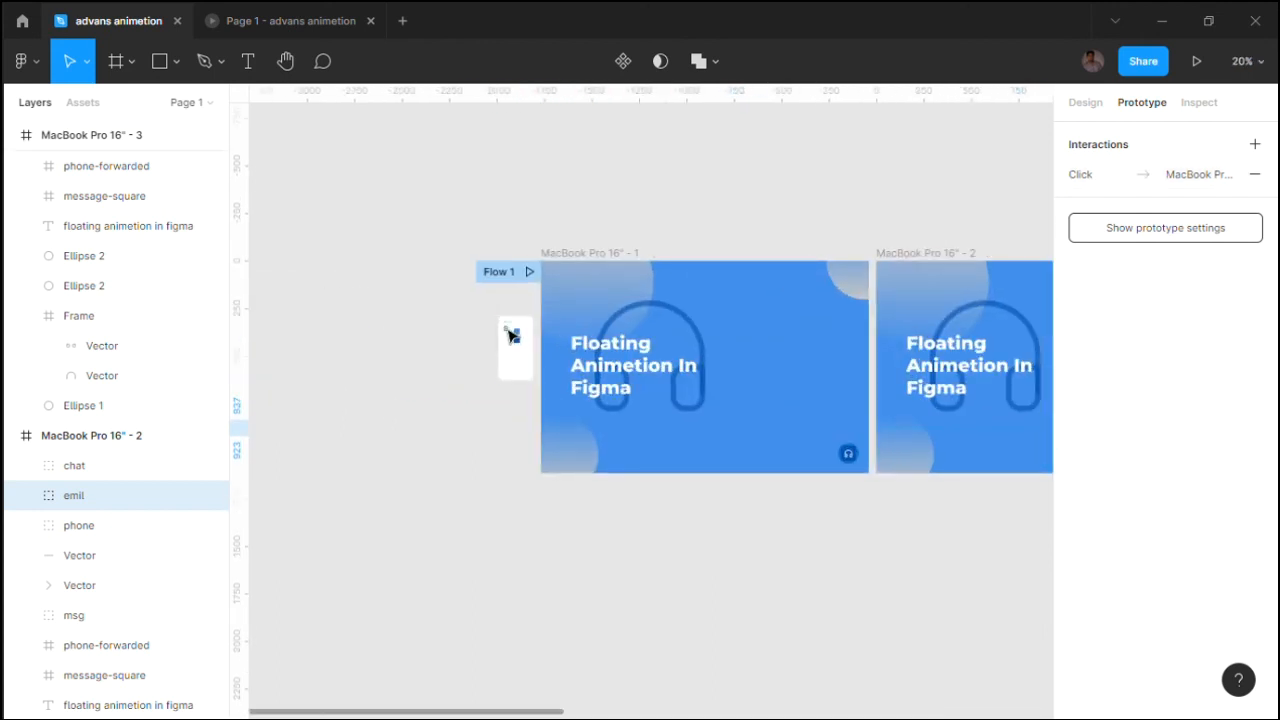
{"action": "left_click", "coordinate": [510, 332]}
{"action": "scroll", "coordinate": [510, 332], "scroll_direction": "up", "scroll_amount": 3}
{"action": "key", "text": "Delete"}
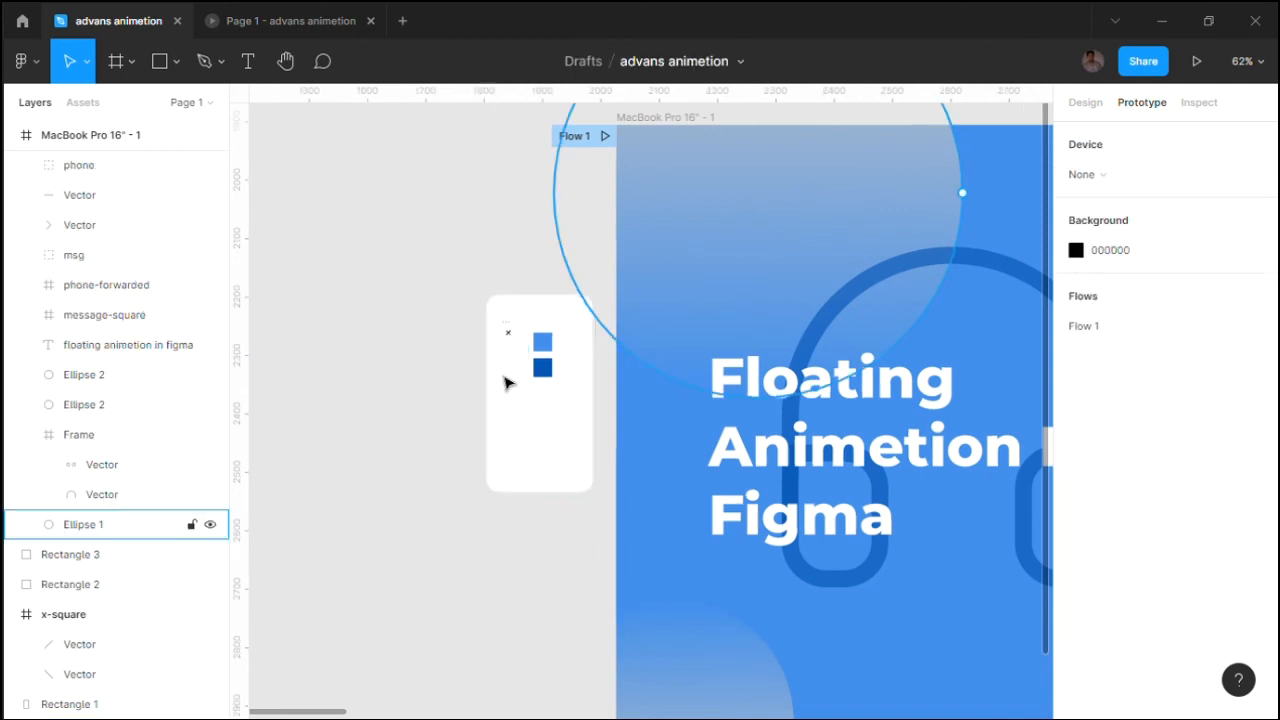
{"action": "left_click", "coordinate": [516, 336]}
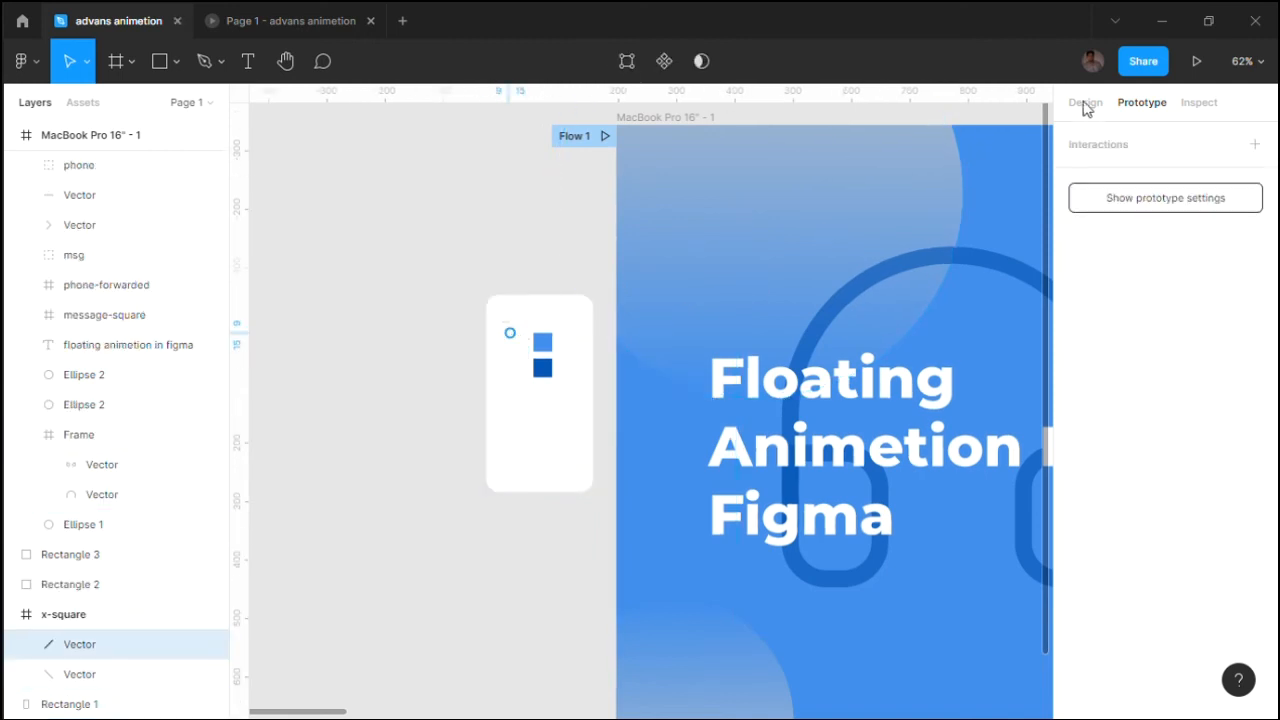
{"action": "key", "text": "alt+8"}
{"action": "left_click", "coordinate": [466, 374]}
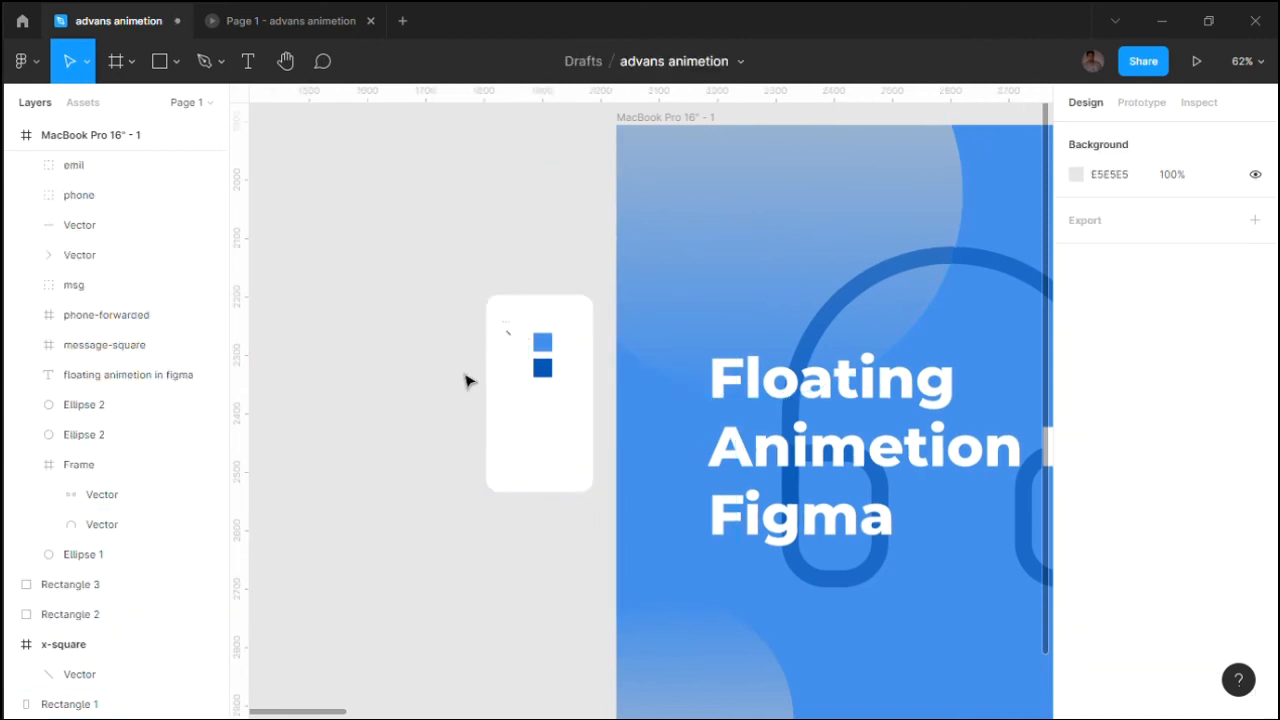
{"action": "scroll", "coordinate": [563, 386], "scroll_direction": "up", "scroll_amount": 5, "text": "ctrl"}
{"action": "key", "text": "ctrl+z"}
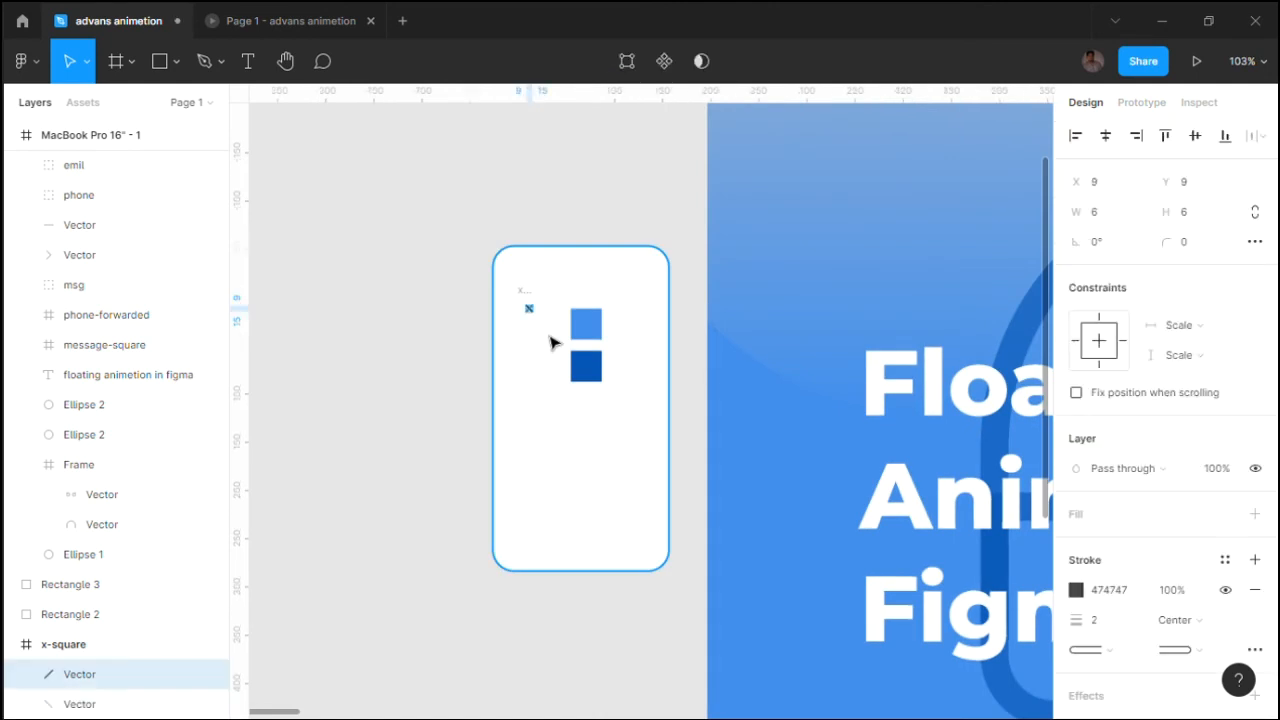
Copy the whole x-square icon frame from the white card beside MacBook Pro 16" - 1
{"action": "scroll", "coordinate": [549, 335], "scroll_direction": "up", "scroll_amount": 5, "text": "ctrl"}
{"action": "left_click", "coordinate": [551, 289]}
{"action": "key", "text": "ctrl+z"}
{"action": "key", "text": "ctrl+z"}
{"action": "key", "text": "ctrl+z"}
{"action": "key", "text": "ctrl+z"}
{"action": "key", "text": "ctrl+z"}
{"action": "key", "text": "ctrl+z"}
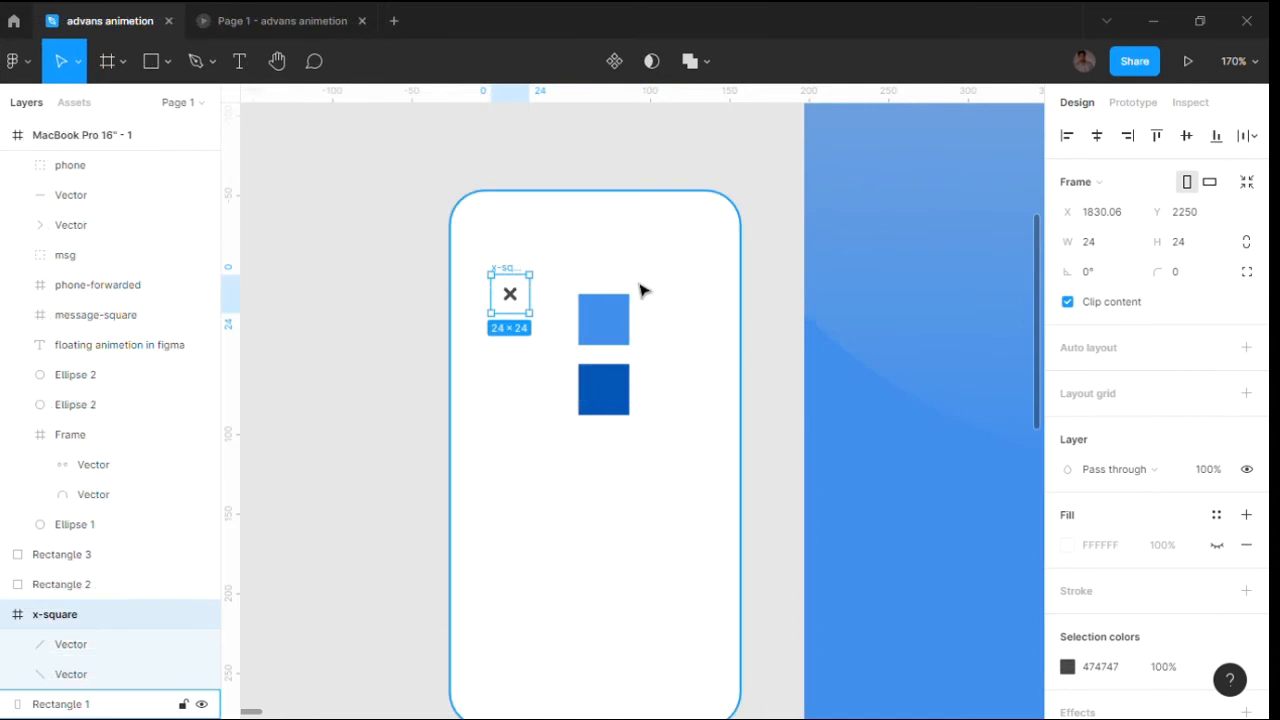
{"action": "key", "text": "ctrl+z"}
Paste the x-square icon into the MacBook Pro 16" - 3 frame
{"action": "scroll", "coordinate": [643, 283], "scroll_direction": "down", "scroll_amount": 8, "text": "ctrl"}
{"action": "left_click_drag", "start_coordinate": [887, 252], "coordinate": [287, 340]}
{"action": "left_click_drag", "start_coordinate": [757, 365], "coordinate": [635, 357]}
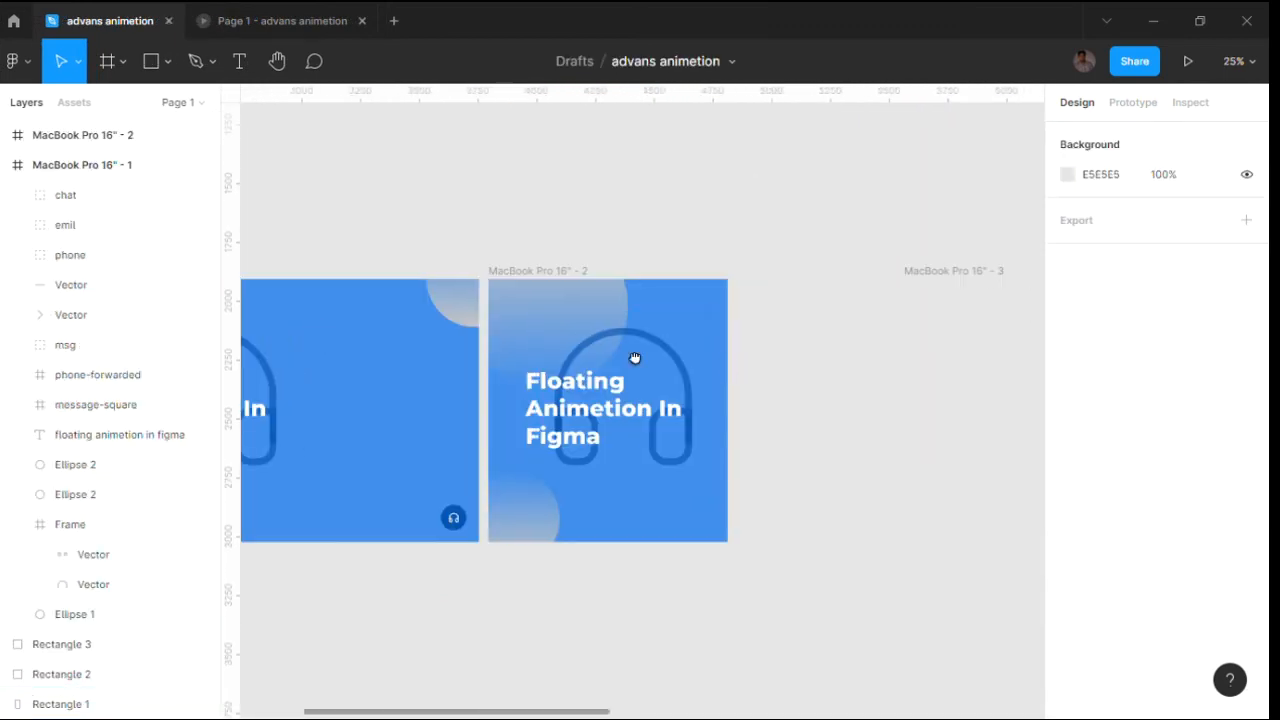
{"action": "scroll", "coordinate": [843, 371], "scroll_direction": "down", "scroll_amount": 2, "text": "ctrl"}
{"action": "left_click_drag", "start_coordinate": [984, 347], "coordinate": [597, 391]}
{"action": "scroll", "coordinate": [657, 430], "scroll_direction": "up", "scroll_amount": 3, "text": "ctrl"}
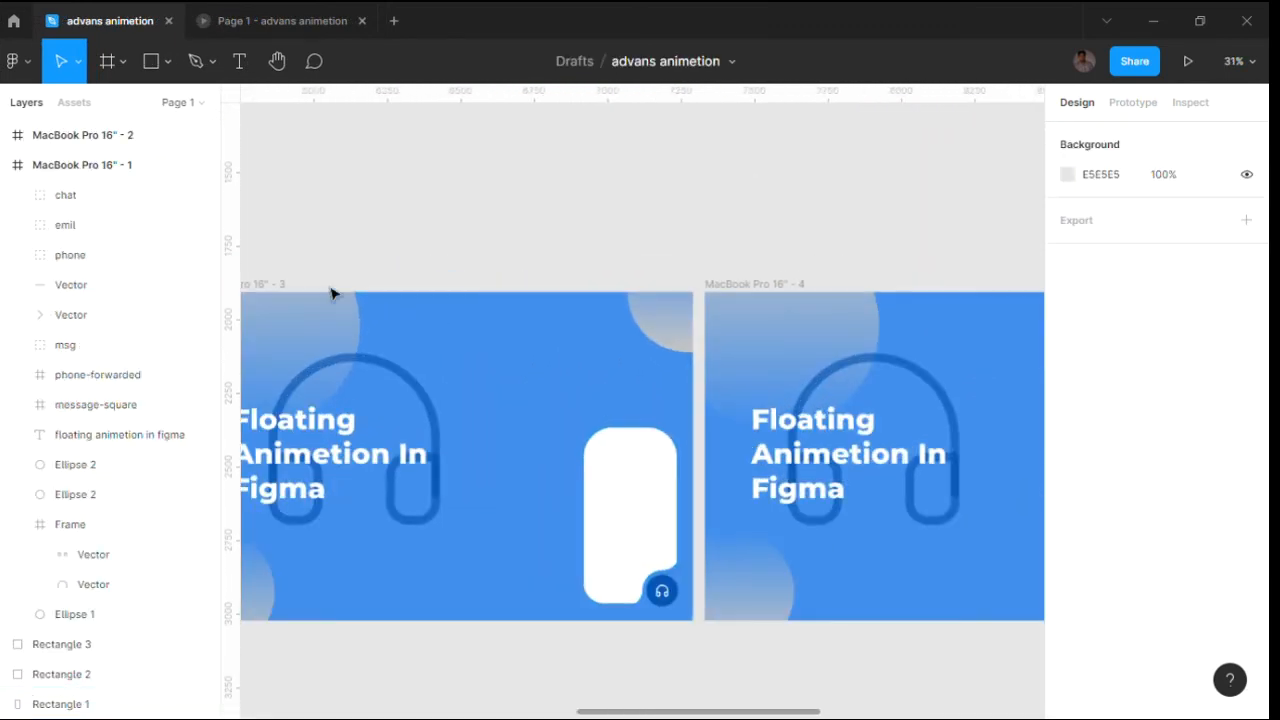
{"action": "left_click", "coordinate": [655, 403]}
{"action": "key", "text": "ctrl+v"}
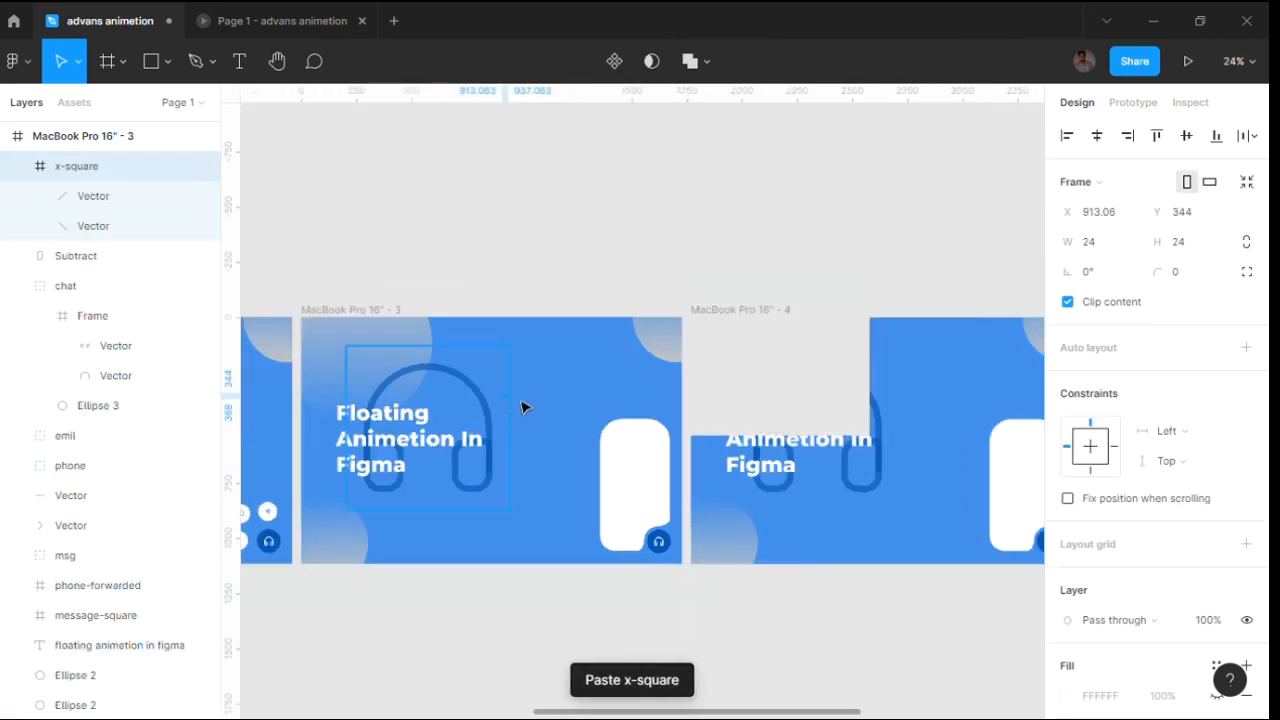
Select the pasted x-square icon in MacBook Pro 16" - 3 and examine where it sits in the frame
{"action": "scroll", "coordinate": [417, 451], "scroll_direction": "up", "scroll_amount": 2}
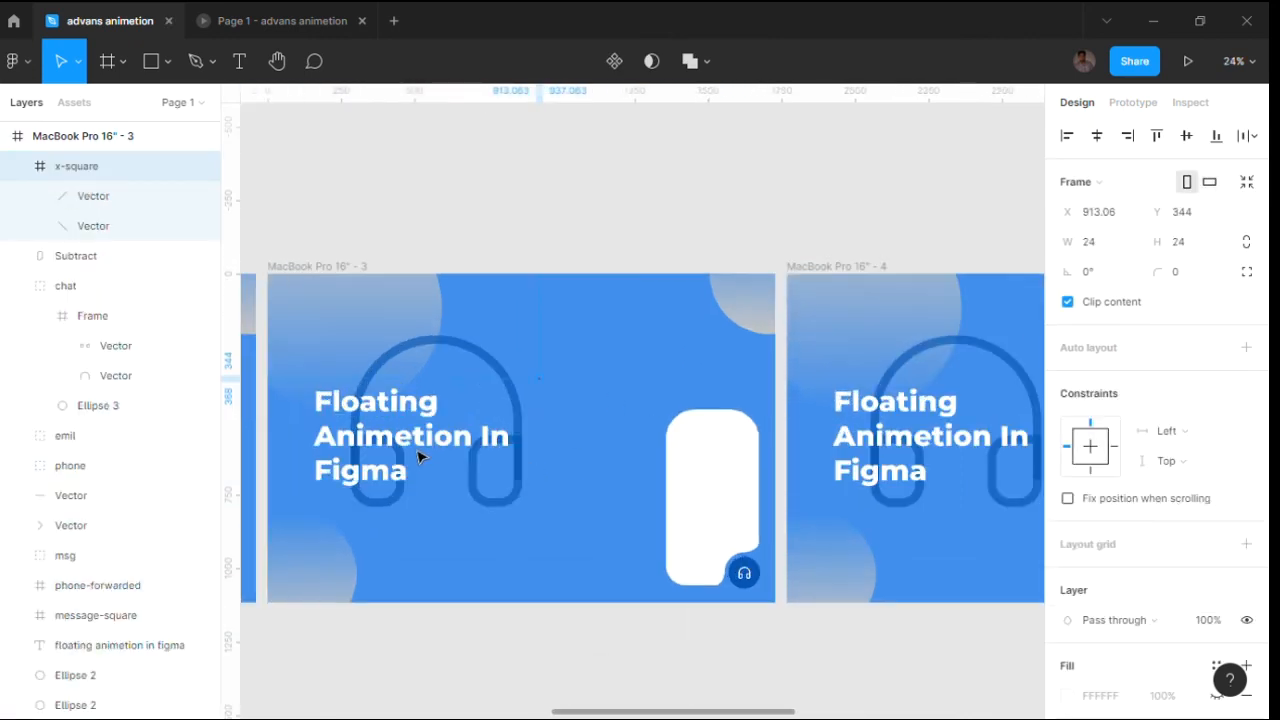
{"action": "scroll", "coordinate": [549, 466], "scroll_direction": "down", "scroll_amount": 5}
{"action": "scroll", "coordinate": [520, 452], "scroll_direction": "down", "scroll_amount": 3}
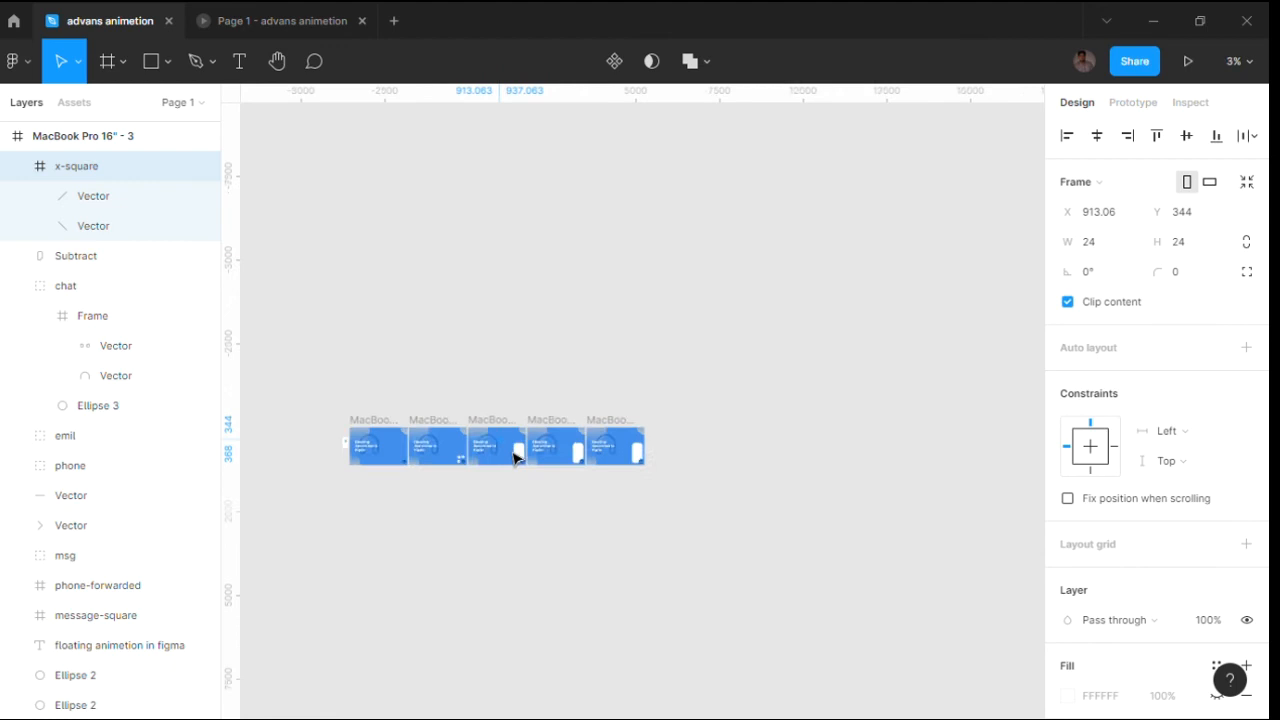
{"action": "scroll", "coordinate": [510, 445], "scroll_direction": "up", "scroll_amount": 3}
{"action": "left_click", "coordinate": [508, 457]}
{"action": "scroll", "coordinate": [508, 450], "scroll_direction": "up", "scroll_amount": 3}
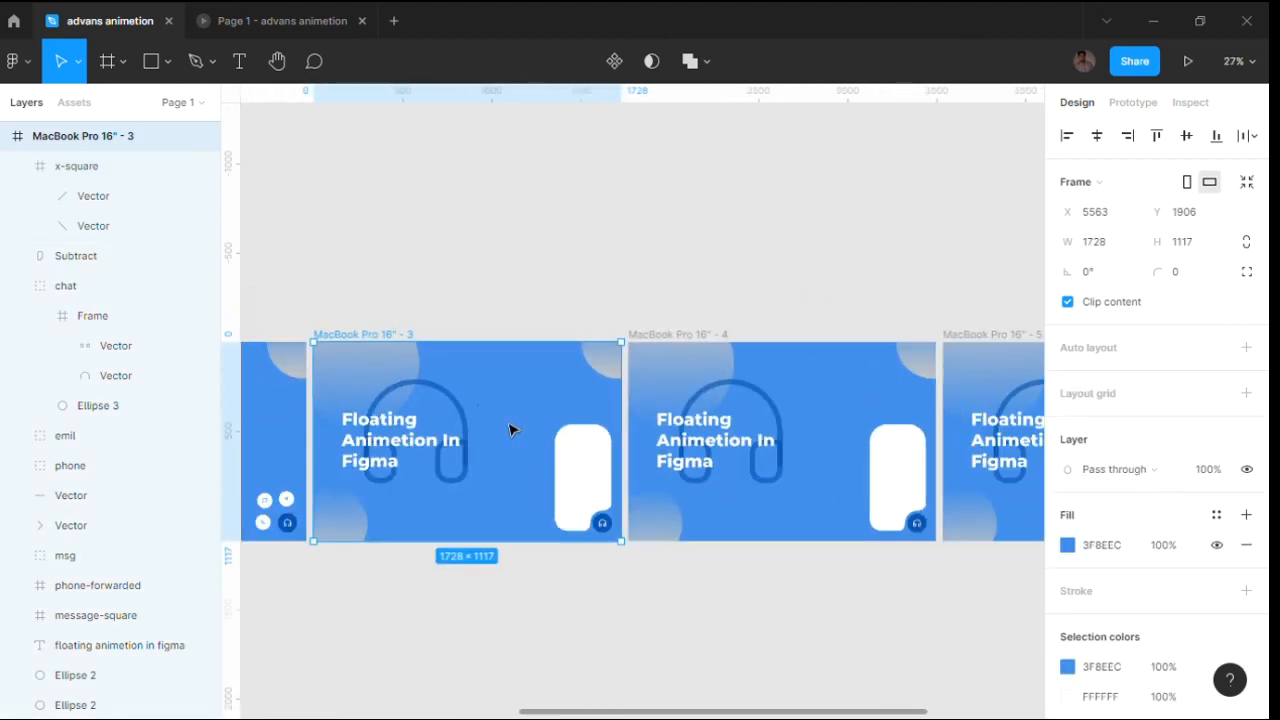
{"action": "left_click", "coordinate": [110, 170]}
{"action": "scroll", "coordinate": [440, 420], "scroll_direction": "up", "scroll_amount": 2}
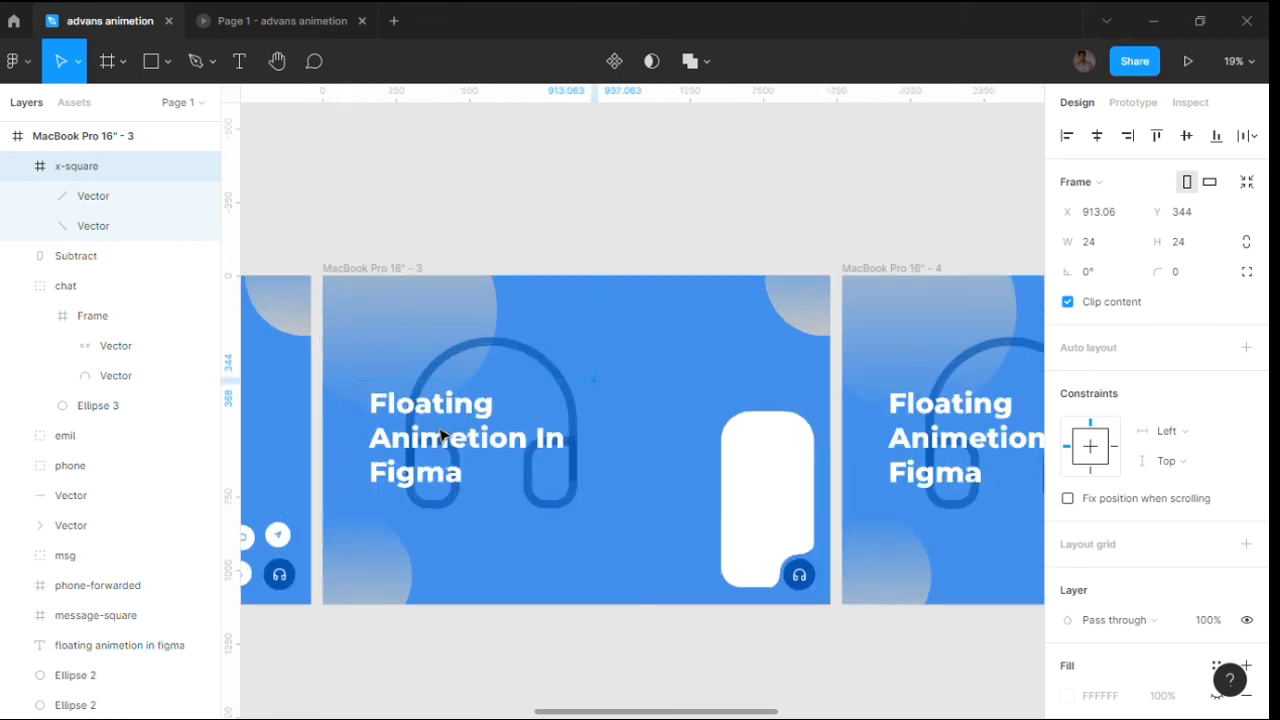
{"action": "scroll", "coordinate": [449, 443], "scroll_direction": "down", "scroll_amount": 5}
{"action": "scroll", "coordinate": [480, 450], "scroll_direction": "up", "scroll_amount": 3}
{"action": "scroll", "coordinate": [480, 450], "scroll_direction": "up", "scroll_amount": 2}
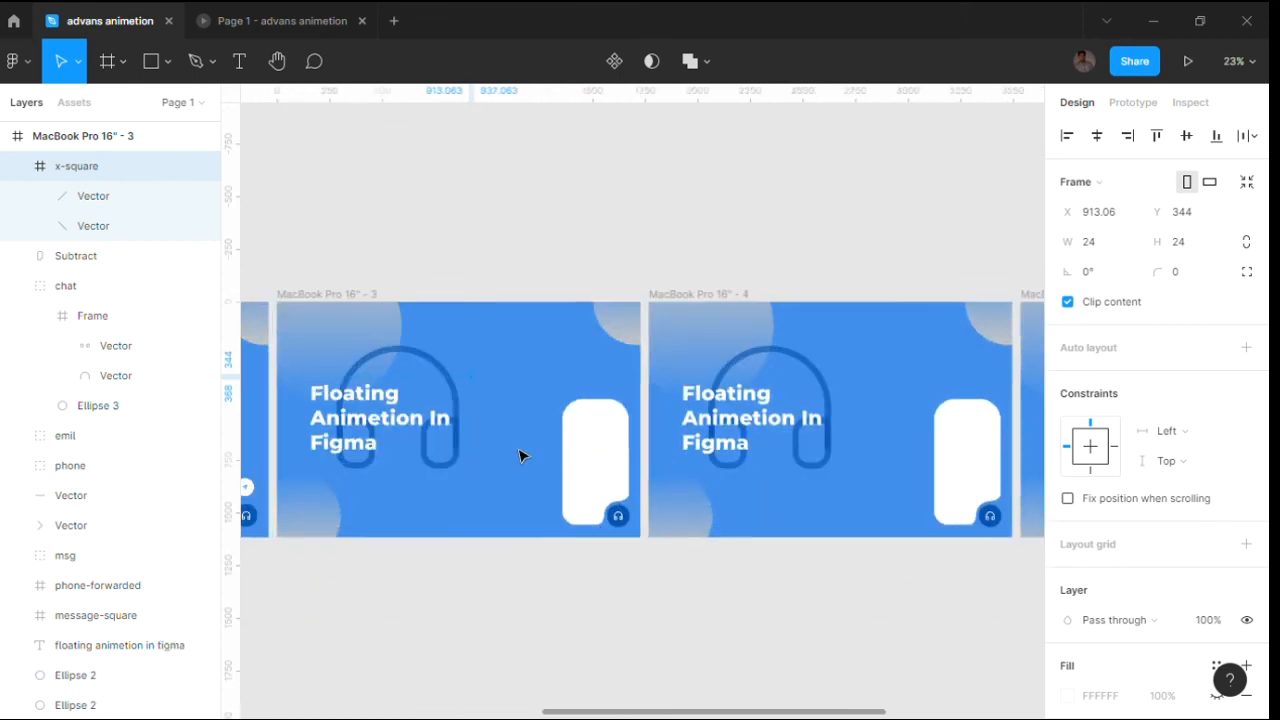
Try pasting a second x-square icon inside the x-square frame of MacBook Pro 16" - 3 and undo the paste
{"action": "key", "text": "ctrl+v"}
{"action": "scroll", "coordinate": [448, 477], "scroll_direction": "down", "scroll_amount": 3}
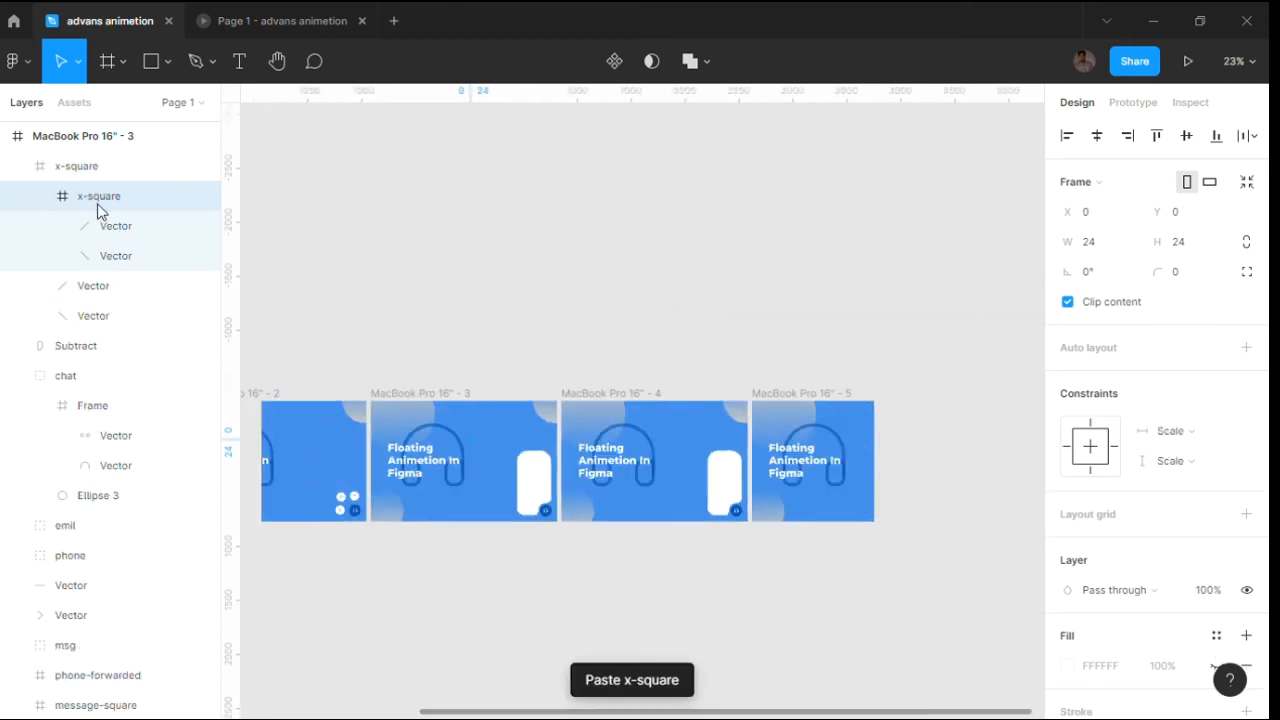
{"action": "key", "text": "ctrl+z"}
{"action": "key", "text": "ctrl+z"}
{"action": "key", "text": "ctrl+z"}
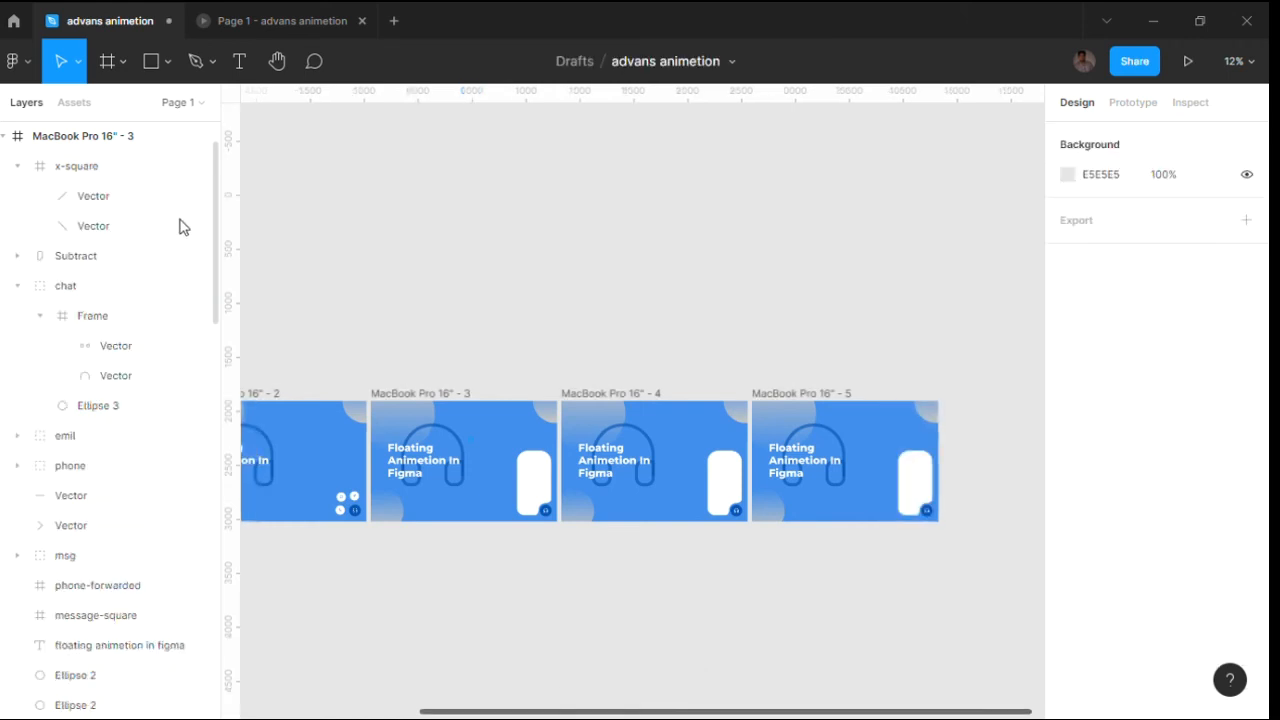
Try pasting the x-square icon with the white panel of MacBook Pro 16" - 3 selected and moving it, then undo the changes
{"action": "left_click", "coordinate": [555, 485]}
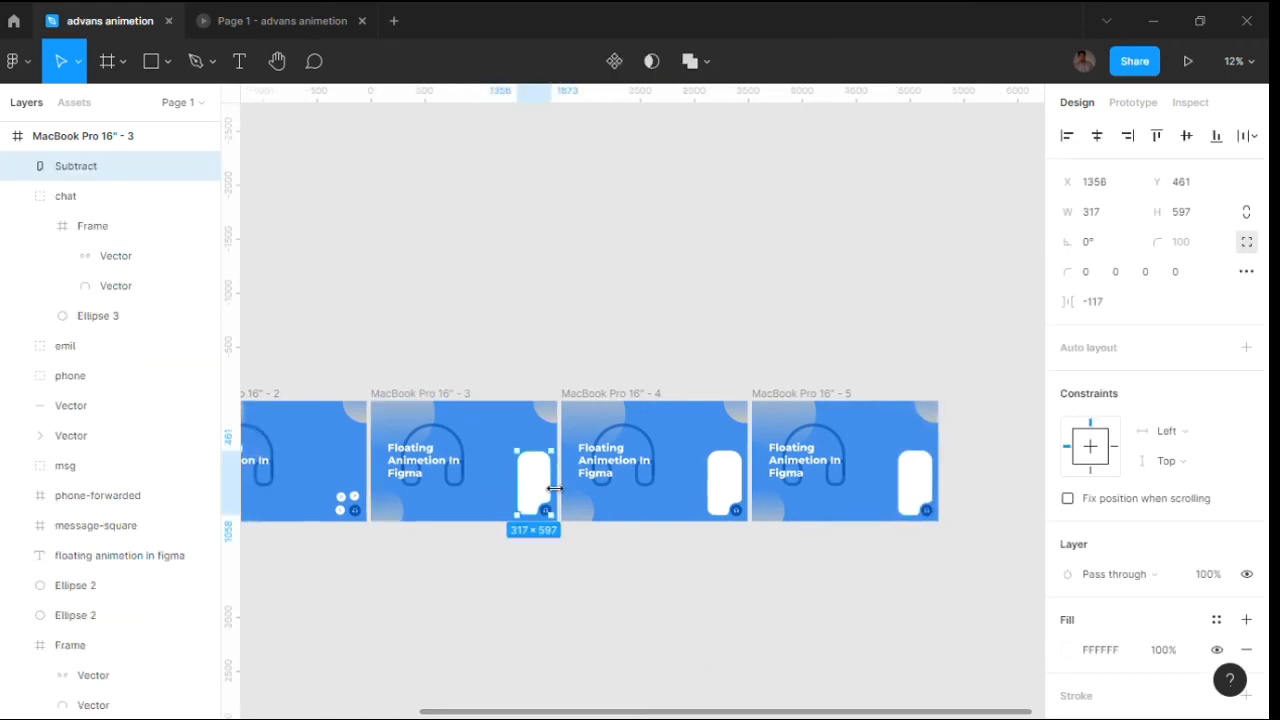
{"action": "key", "text": "ctrl+v"}
{"action": "left_click_drag", "start_coordinate": [543, 493], "coordinate": [627, 428]}
{"action": "scroll", "coordinate": [533, 504], "scroll_direction": "up", "scroll_amount": 5}
{"action": "left_click_drag", "start_coordinate": [537, 443], "coordinate": [492, 452]}
{"action": "key", "text": "ctrl+z"}
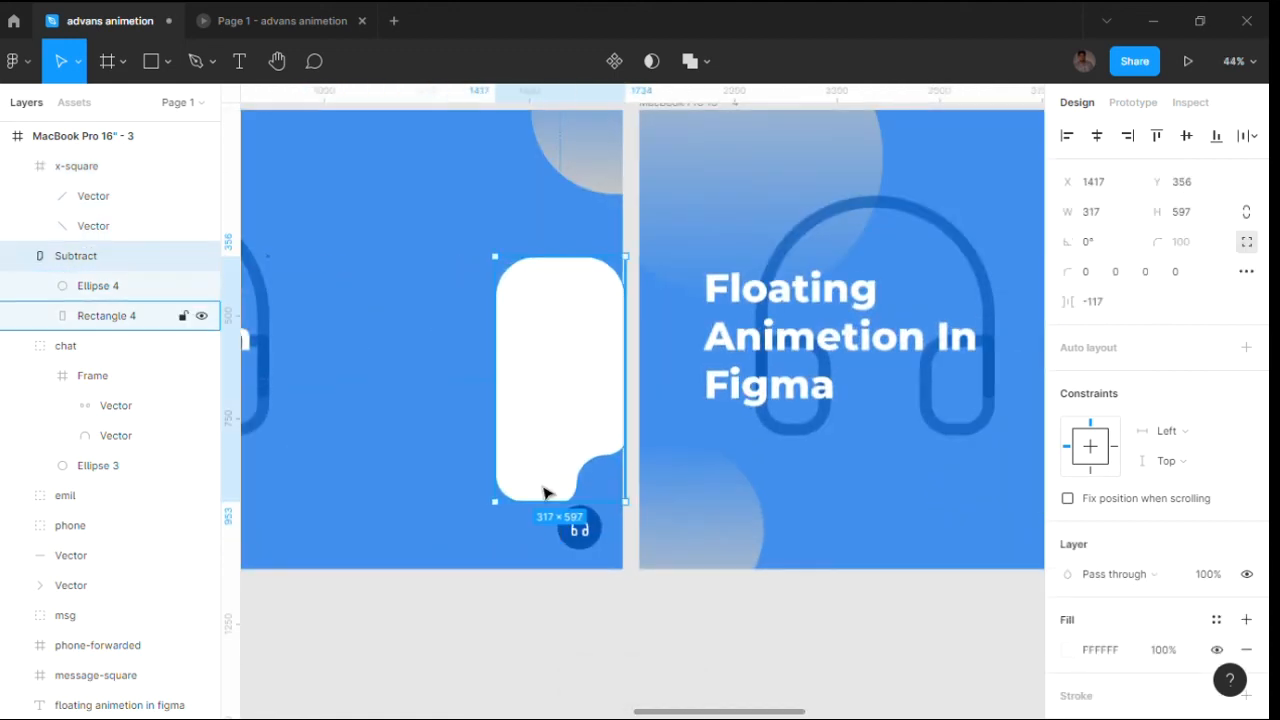
{"action": "key", "text": "ctrl+z"}
{"action": "key", "text": "ctrl+z"}
{"action": "key", "text": "ctrl+z"}
{"action": "left_click", "coordinate": [577, 614]}
{"action": "scroll", "coordinate": [577, 614], "scroll_direction": "down", "scroll_amount": 10}
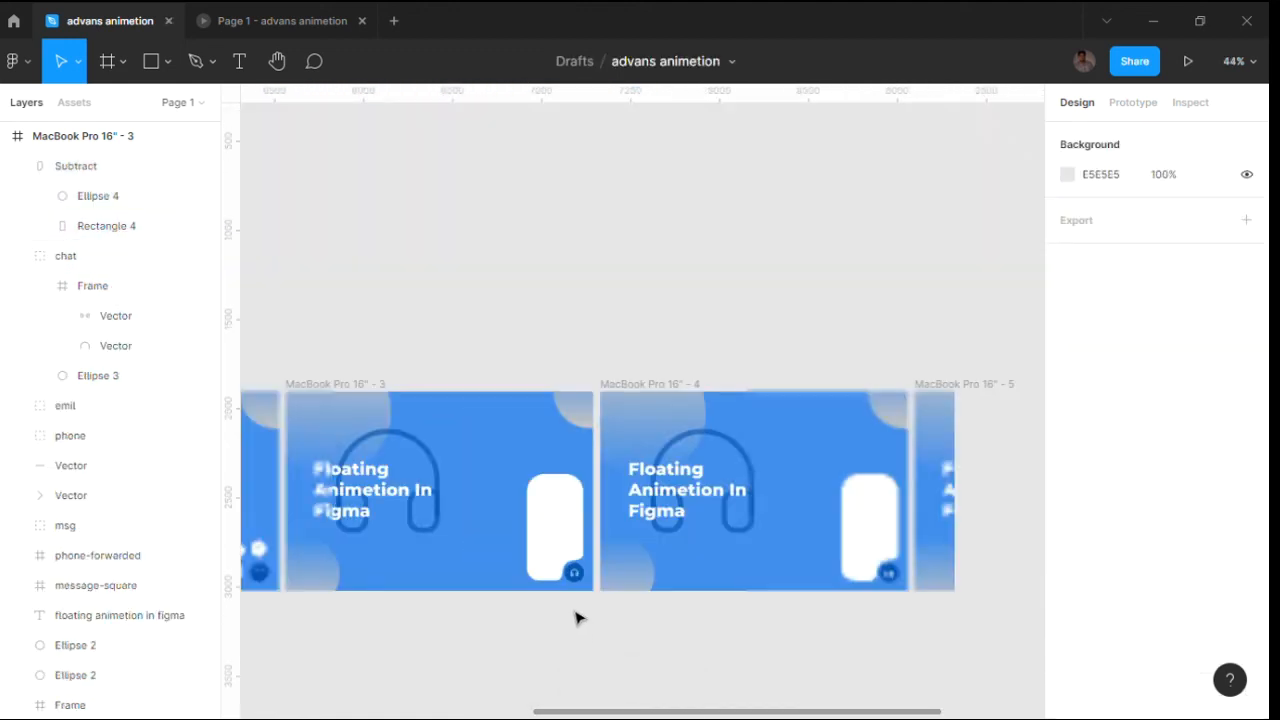
Undo the x-square pastes until the original icon is restored on the white card beside MacBook Pro 16" - 1
{"action": "key", "text": "ctrl+shift+z"}
{"action": "key", "text": "ctrl+shift+z"}
{"action": "left_click_drag", "start_coordinate": [450, 713], "coordinate": [546, 567]}
{"action": "scroll", "coordinate": [498, 545], "scroll_direction": "up", "scroll_amount": 5}
{"action": "scroll", "coordinate": [506, 426], "scroll_direction": "up", "scroll_amount": 3}
{"action": "scroll", "coordinate": [531, 420], "scroll_direction": "up", "scroll_amount": 3}
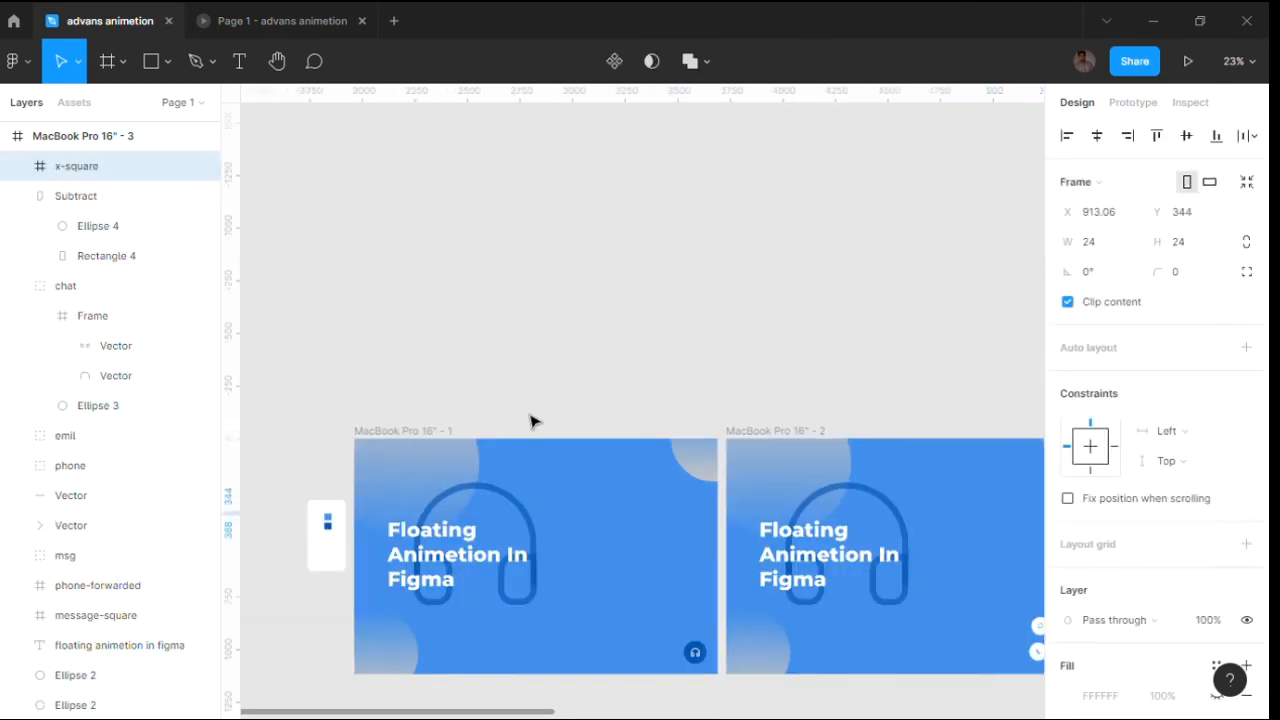
{"action": "key", "text": "ctrl+z"}
{"action": "key", "text": "ctrl+z"}
{"action": "key", "text": "ctrl+z"}
{"action": "key", "text": "ctrl+z"}
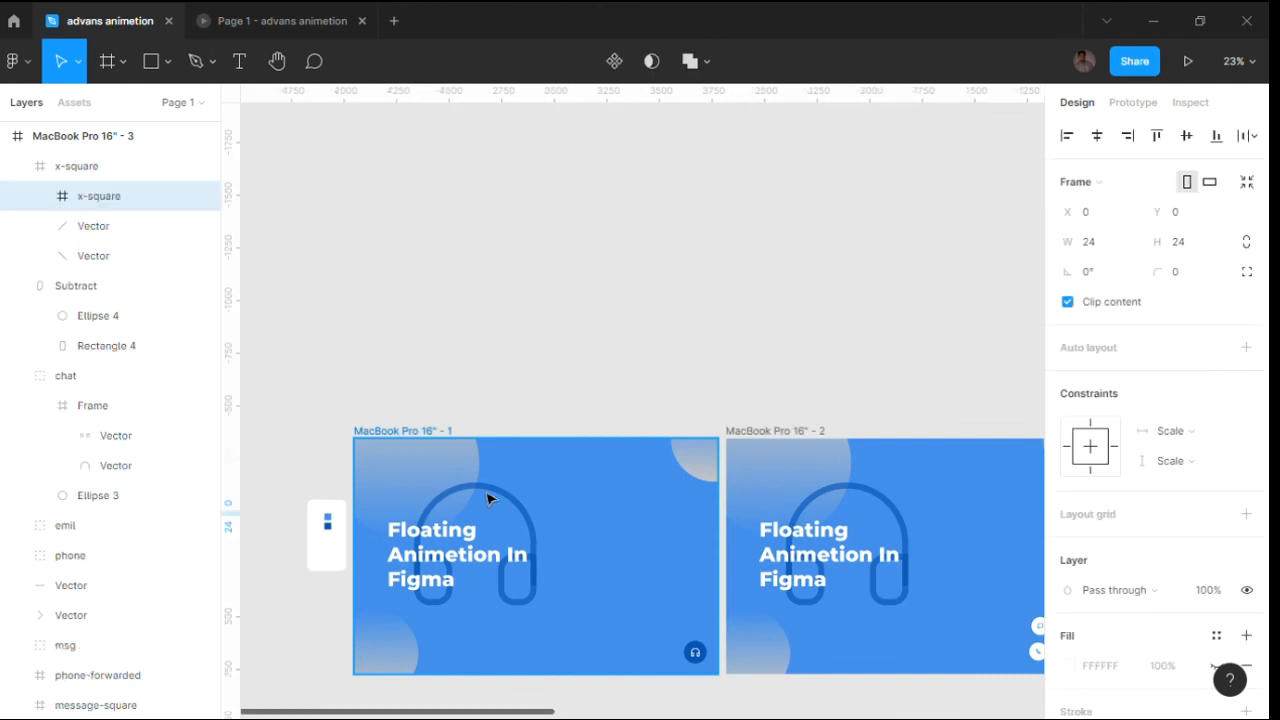
{"action": "key", "text": "ctrl+z"}
{"action": "key", "text": "ctrl+z"}
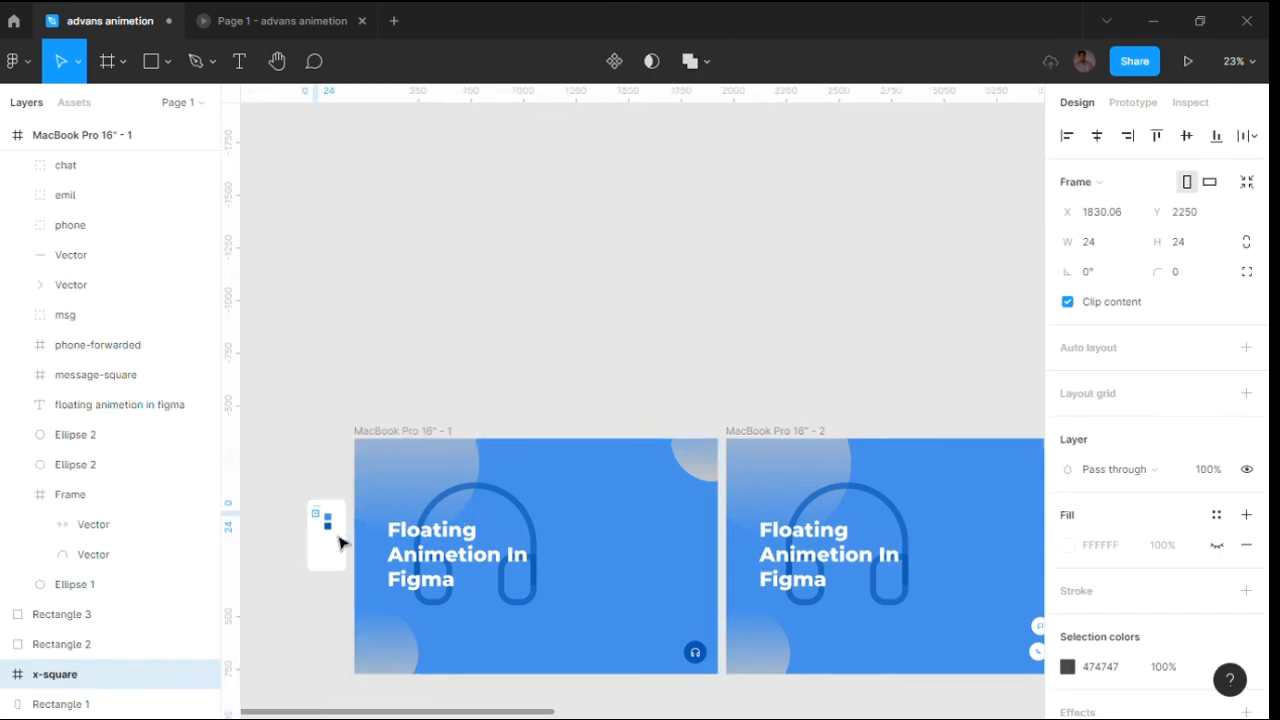
Try to move the x-square icon off the white card and undo the misplaced moves
{"action": "left_click", "coordinate": [338, 535]}
{"action": "scroll", "coordinate": [335, 518], "scroll_direction": "up", "scroll_amount": 6}
{"action": "scroll", "coordinate": [262, 458], "scroll_direction": "down", "scroll_amount": 4}
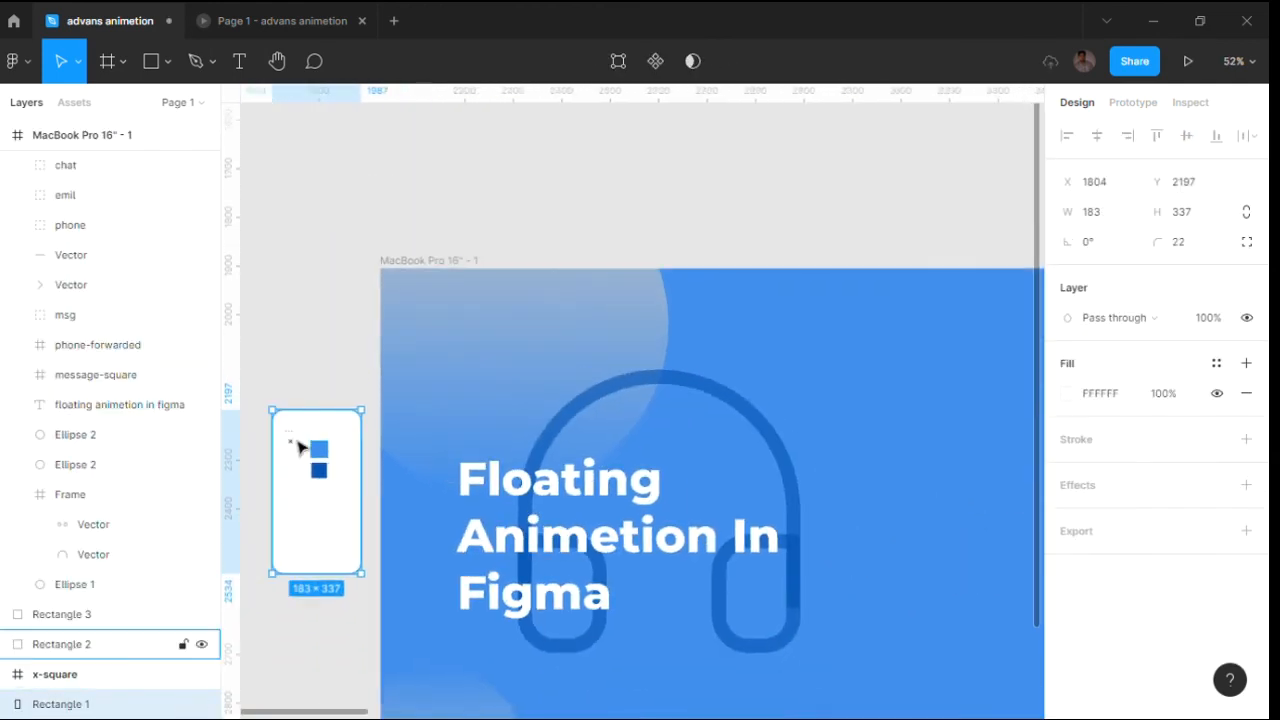
{"action": "left_click_drag", "start_coordinate": [302, 444], "coordinate": [406, 444]}
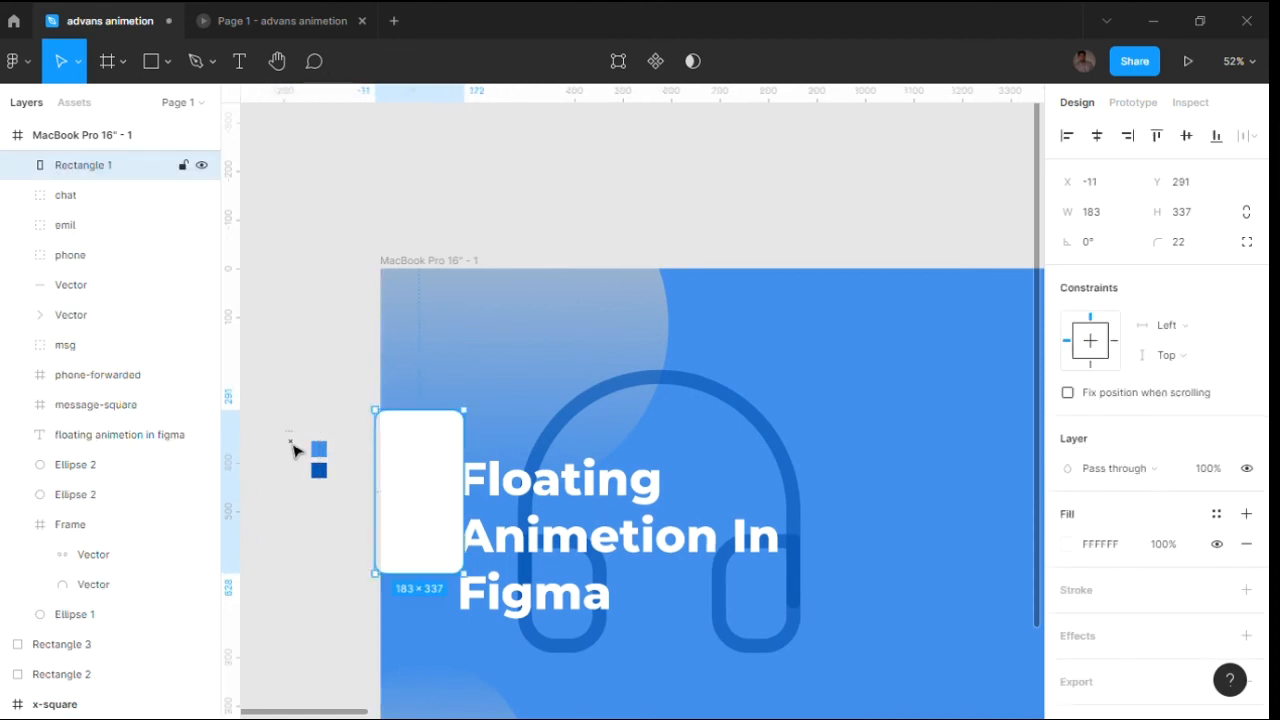
{"action": "key", "text": "ctrl+z"}
{"action": "left_click", "coordinate": [292, 444]}
{"action": "left_click_drag", "start_coordinate": [292, 444], "coordinate": [525, 427]}
{"action": "key", "text": "ctrl+z"}
Move the x-square icon from the white card onto the upper right part of the white panel in MacBook Pro 16" - 3
{"action": "scroll", "coordinate": [298, 437], "scroll_direction": "up", "scroll_amount": 3}
{"action": "left_click_drag", "start_coordinate": [287, 438], "coordinate": [960, 508]}
{"action": "scroll", "coordinate": [691, 477], "scroll_direction": "down", "scroll_amount": 10}
{"action": "left_click_drag", "start_coordinate": [1009, 404], "coordinate": [1006, 399]}
{"action": "left_click_drag", "start_coordinate": [1008, 400], "coordinate": [354, 318]}
{"action": "scroll", "coordinate": [537, 289], "scroll_direction": "up", "scroll_amount": 4}
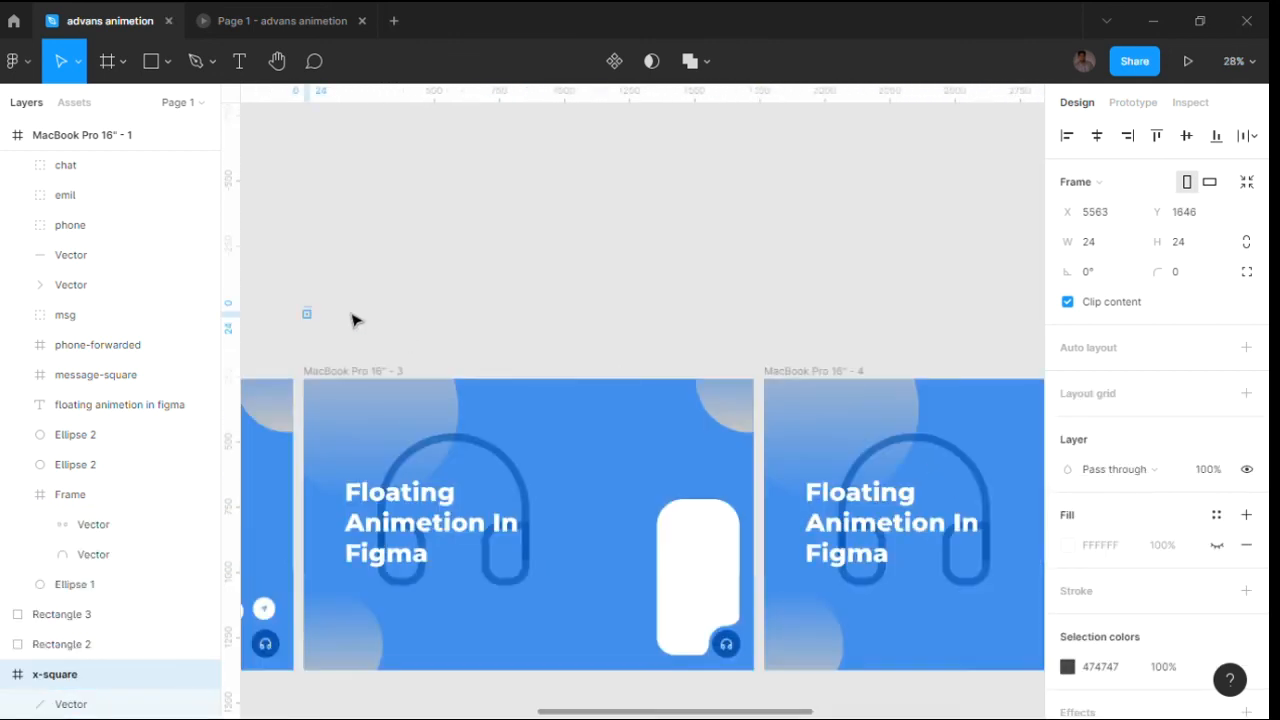
{"action": "scroll", "coordinate": [354, 318], "scroll_direction": "up", "scroll_amount": 2}
{"action": "left_click_drag", "start_coordinate": [253, 287], "coordinate": [843, 583]}
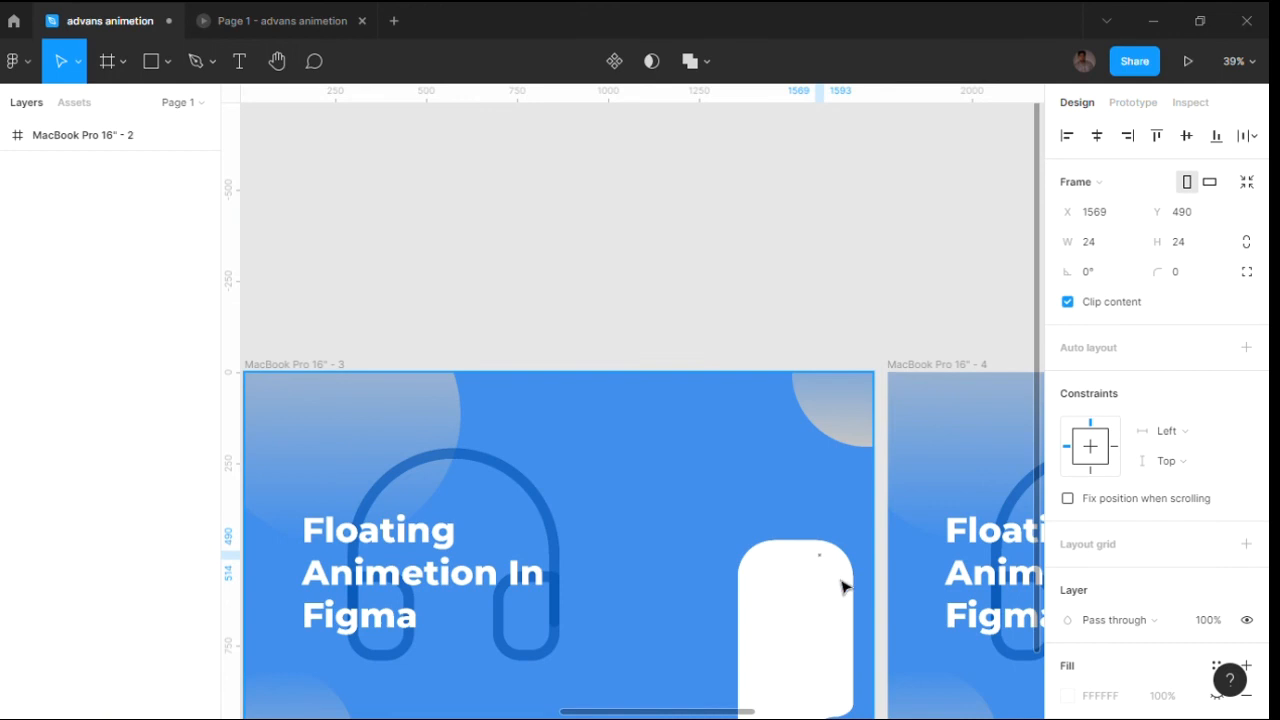
{"action": "scroll", "coordinate": [843, 583], "scroll_direction": "up", "scroll_amount": 4}
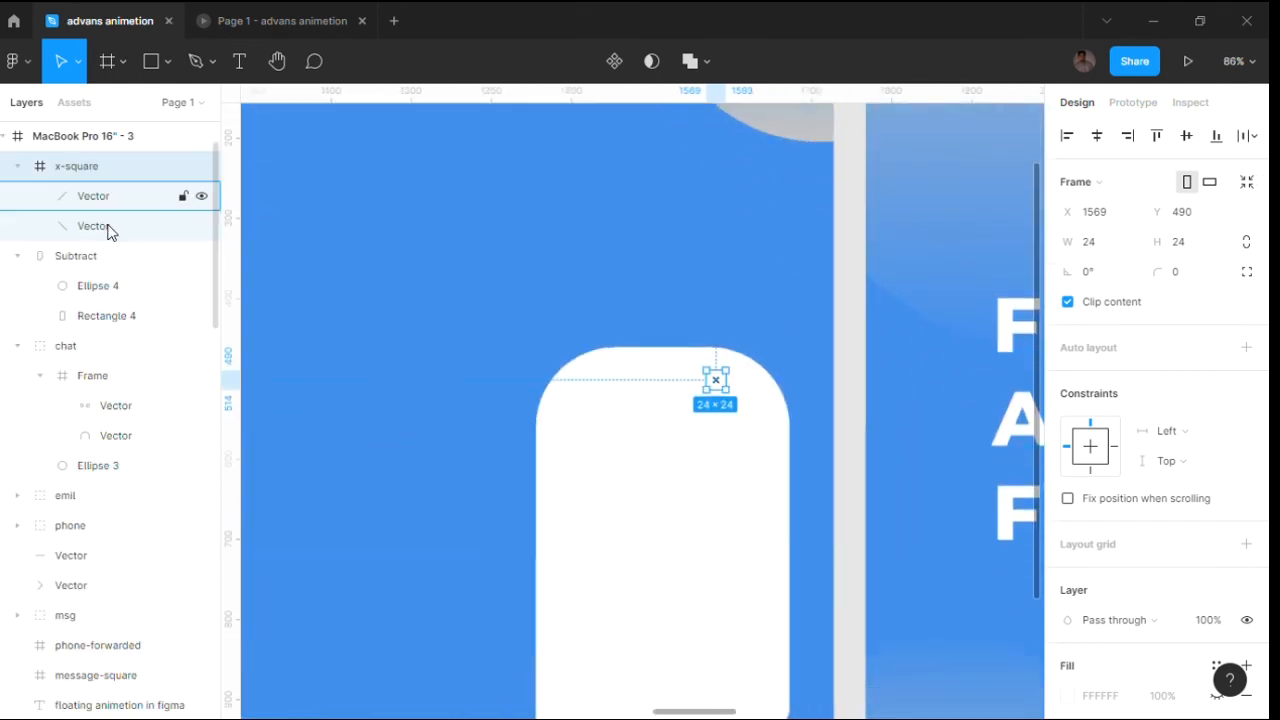
Set the stroke weight of both x-square lines to 3
{"action": "key", "text": "Return"}
{"action": "type", "text": "3"}
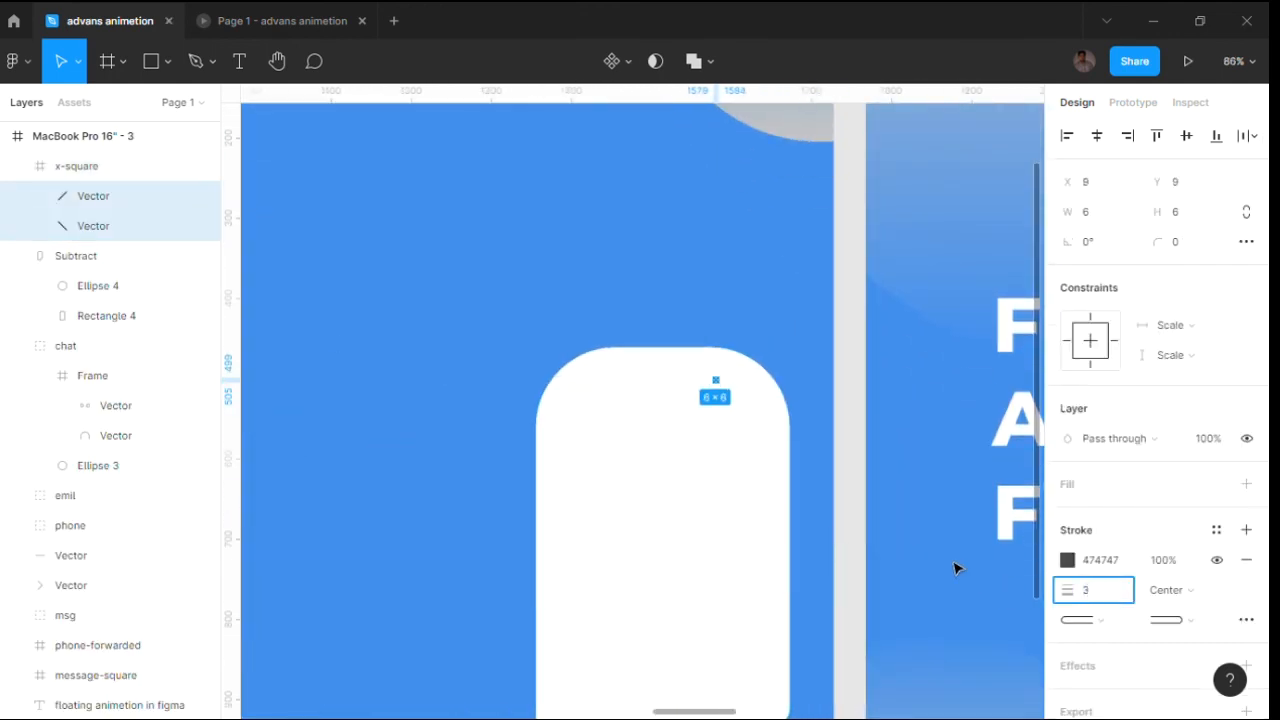
{"action": "left_click", "coordinate": [955, 566]}
Enlarge the x-square icon to 45 × 45 and nudge it down within the white panel to Y 505
{"action": "left_click", "coordinate": [720, 386]}
{"action": "key", "text": "Down"}
{"action": "key", "text": "Down"}
{"action": "key", "text": "Down"}
{"action": "key", "text": "Down"}
{"action": "key", "text": "Down"}
{"action": "key", "text": "Down"}
{"action": "key", "text": "Down"}
{"action": "key", "text": "Down"}
{"action": "key", "text": "Down"}
{"action": "key", "text": "Down"}
{"action": "key", "text": "Down"}
{"action": "key", "text": "Down"}
{"action": "key", "text": "Down"}
{"action": "key", "text": "Down"}
{"action": "key", "text": "Down"}
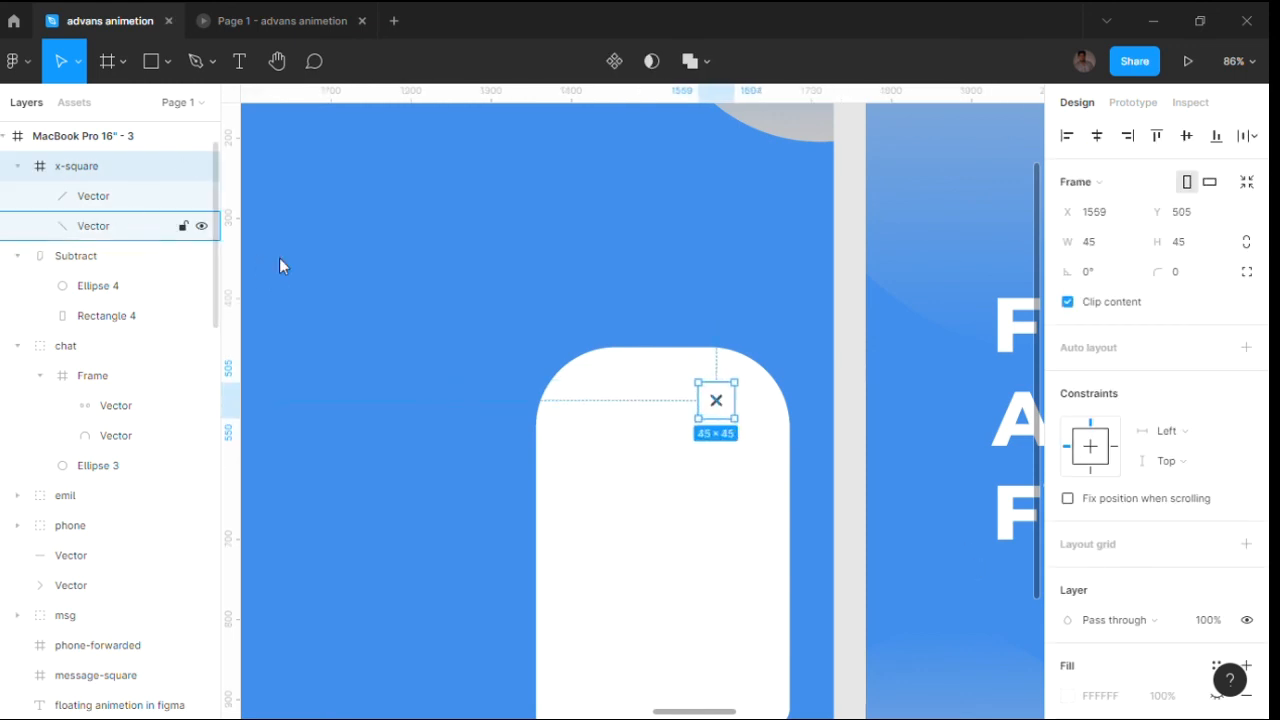
Set the stroke weight of both lines in the enlarged x-square icon to 4
{"action": "key", "text": "Return"}
{"action": "left_click", "coordinate": [1090, 592]}
{"action": "type", "text": "4"}
{"action": "left_click", "coordinate": [792, 462]}
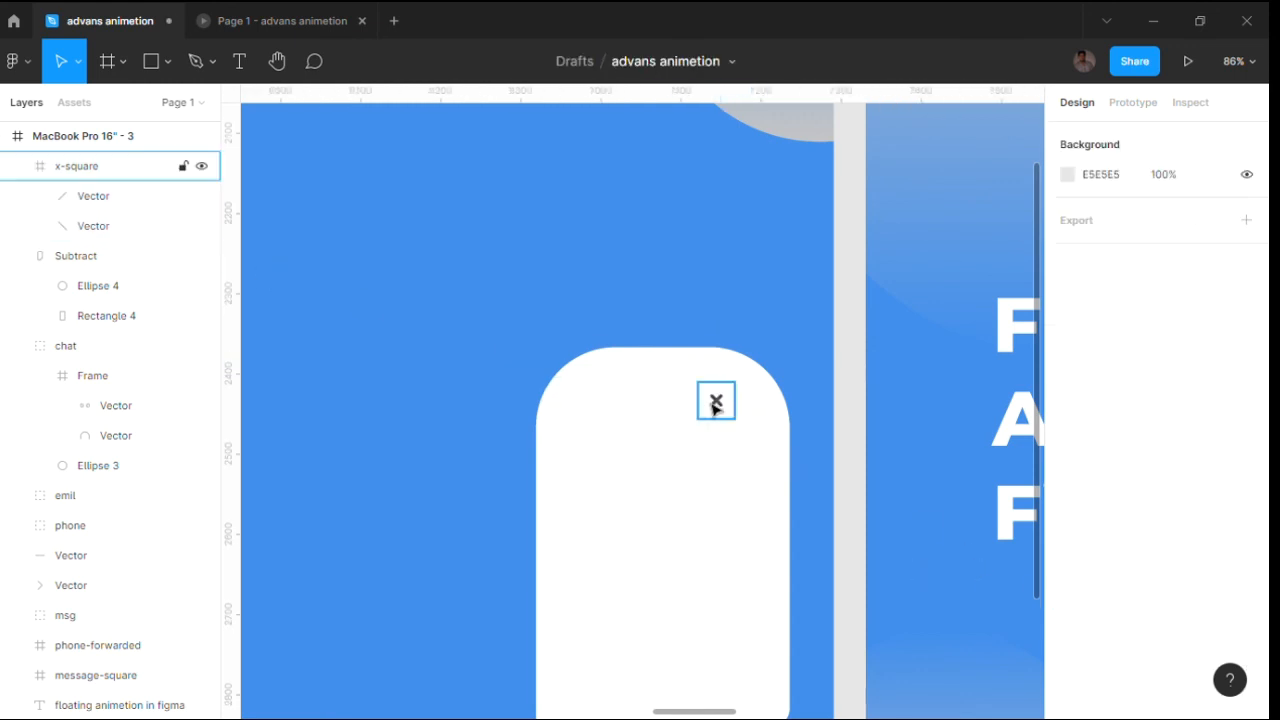
Change the stroke colour of both x-square lines to blue 3F8EEC
{"action": "left_click", "coordinate": [714, 404]}
{"action": "scroll", "coordinate": [1158, 609], "scroll_direction": "down", "scroll_amount": 1}
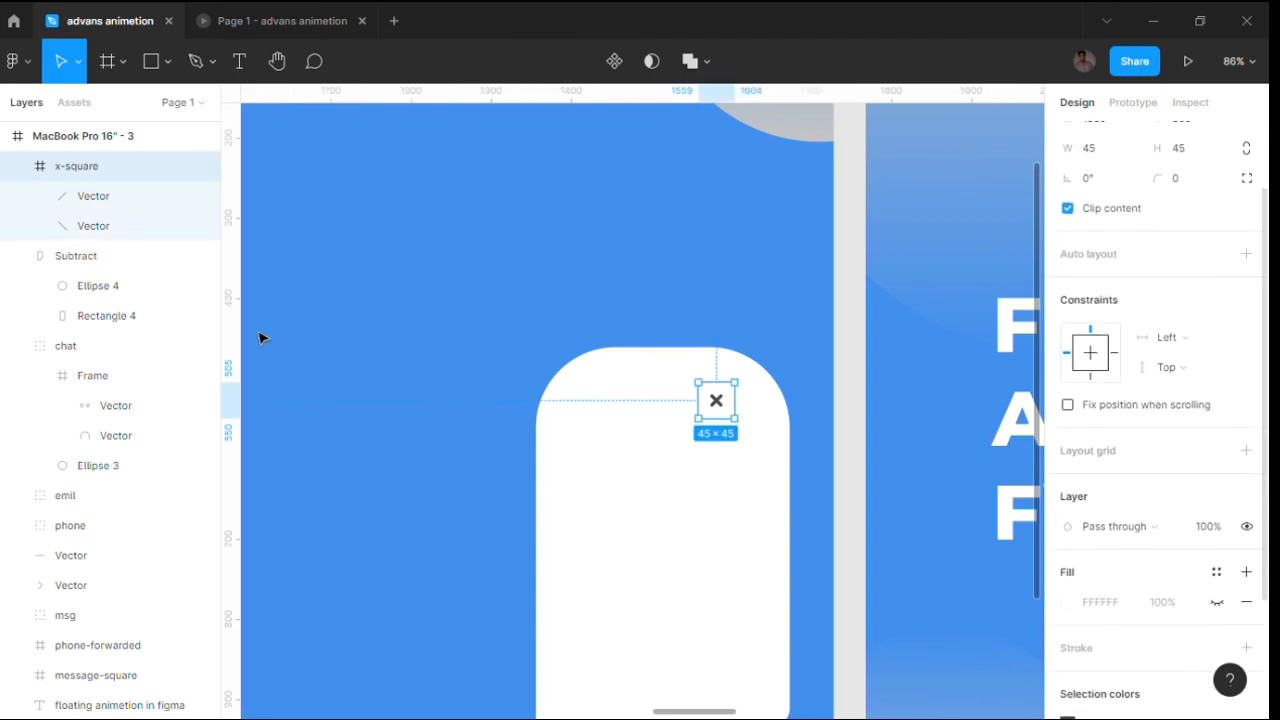
{"action": "left_click", "coordinate": [131, 228]}
{"action": "key", "text": "ctrl+a"}
{"action": "left_click", "coordinate": [1067, 497]}
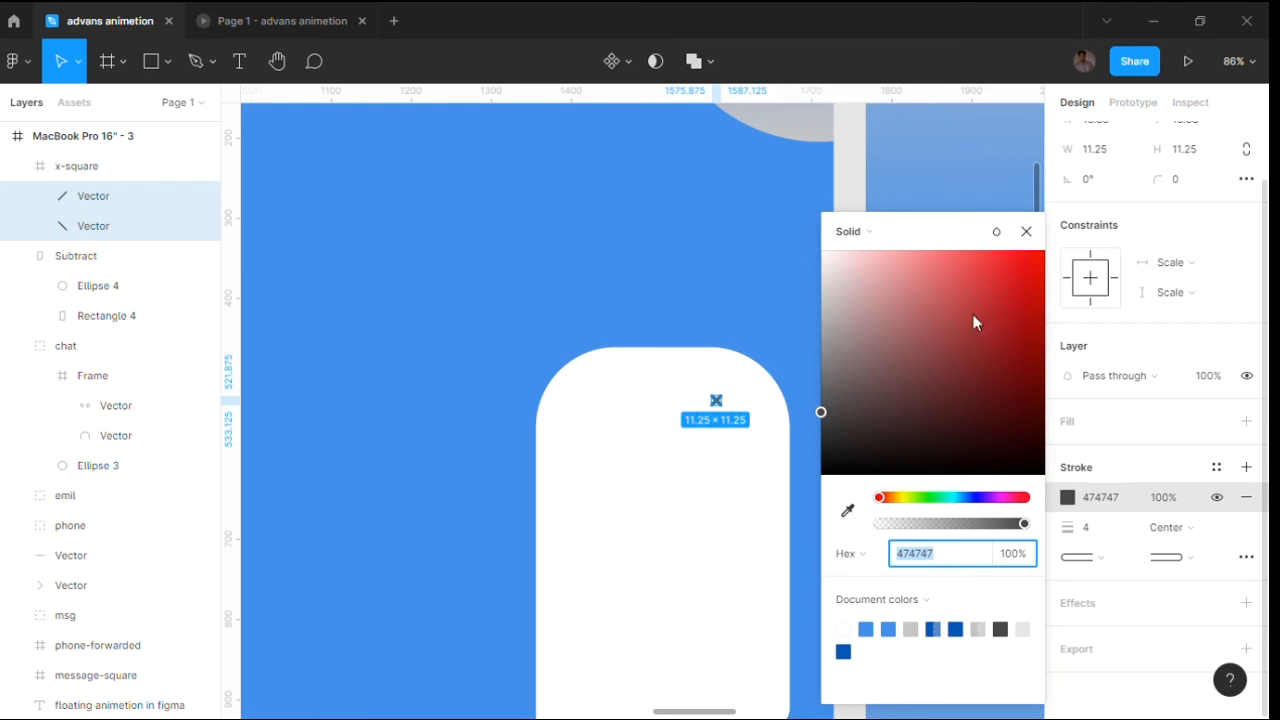
{"action": "type", "text": "3F8EEC"}
{"action": "key", "text": "Return"}
{"action": "left_click", "coordinate": [1026, 232]}
Move the x-square icon closer to the white panel's upper right corner, at X 1603 and Y 514
{"action": "mouse_move", "coordinate": [728, 402]}
{"action": "left_mouse_down"}
{"action": "mouse_move", "coordinate": [642, 376]}
{"action": "mouse_move", "coordinate": [658, 377]}
{"action": "mouse_move", "coordinate": [663, 354]}
{"action": "mouse_move", "coordinate": [674, 383]}
{"action": "mouse_move", "coordinate": [406, 384]}
{"action": "left_mouse_up"}
{"action": "left_click", "coordinate": [643, 377]}
{"action": "key", "text": "ctrl+z"}
{"action": "left_click", "coordinate": [633, 379]}
{"action": "left_click", "coordinate": [709, 368]}
{"action": "scroll", "coordinate": [709, 368], "scroll_direction": "down", "scroll_amount": 5}
Copy the blue x-square icon onto the white panels of MacBook Pro 16" - 4 and MacBook Pro 16" - 5
{"action": "left_click", "coordinate": [404, 384]}
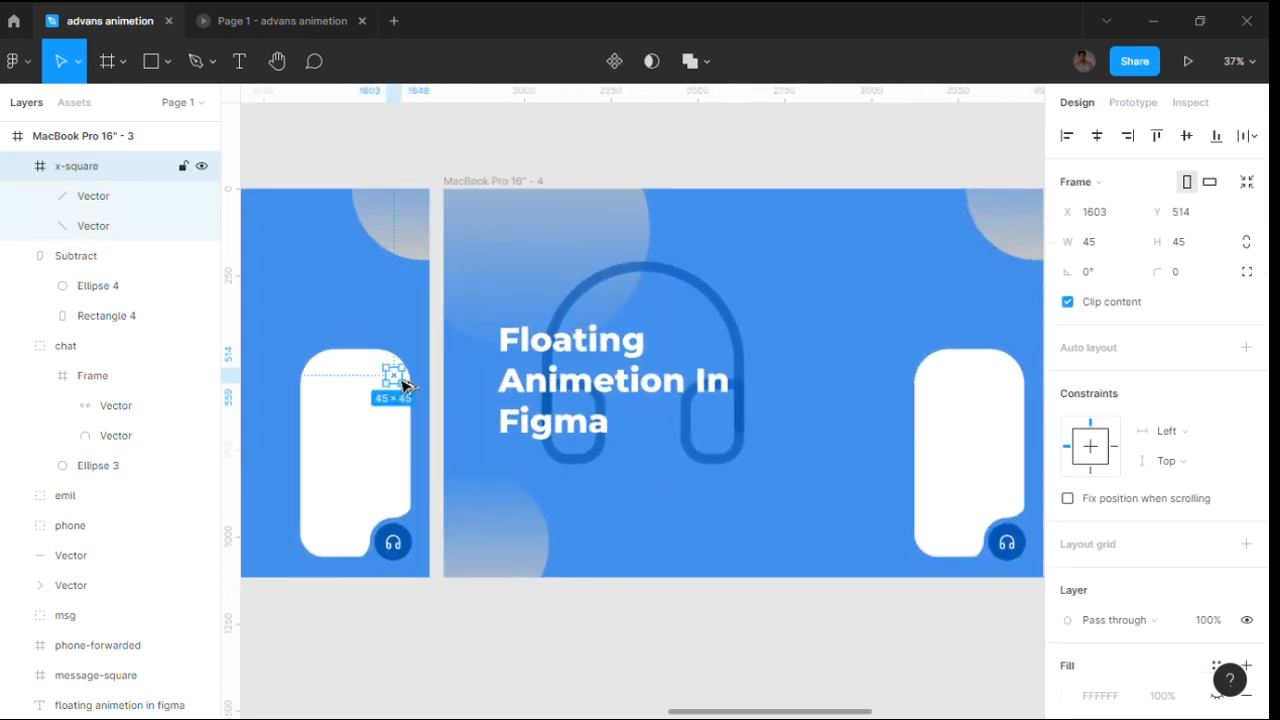
{"action": "left_click_drag", "start_coordinate": [1011, 386], "coordinate": [828, 403]}
{"action": "left_click", "coordinate": [886, 497]}
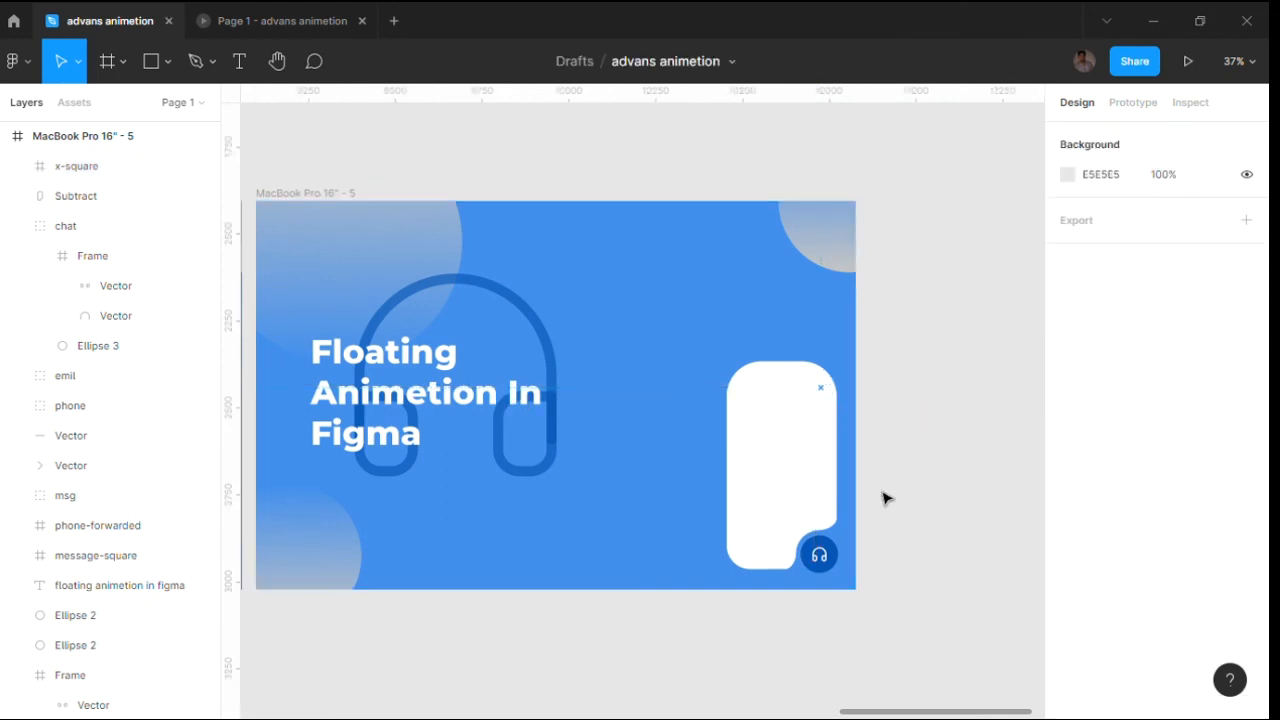
Link the x-square icon in MacBook Pro 16" - 3 to MacBook Pro 16" - 2 on click with Smart animate, Ease out, 300ms
{"action": "scroll", "coordinate": [886, 495], "scroll_direction": "down", "scroll_amount": 4}
{"action": "scroll", "coordinate": [555, 516], "scroll_direction": "down", "scroll_amount": 2}
{"action": "scroll", "coordinate": [529, 514], "scroll_direction": "up", "scroll_amount": 3}
{"action": "left_click_drag", "start_coordinate": [529, 513], "coordinate": [526, 460]}
{"action": "scroll", "coordinate": [526, 460], "scroll_direction": "down", "scroll_amount": 5}
{"action": "left_click_drag", "start_coordinate": [731, 380], "coordinate": [897, 371]}
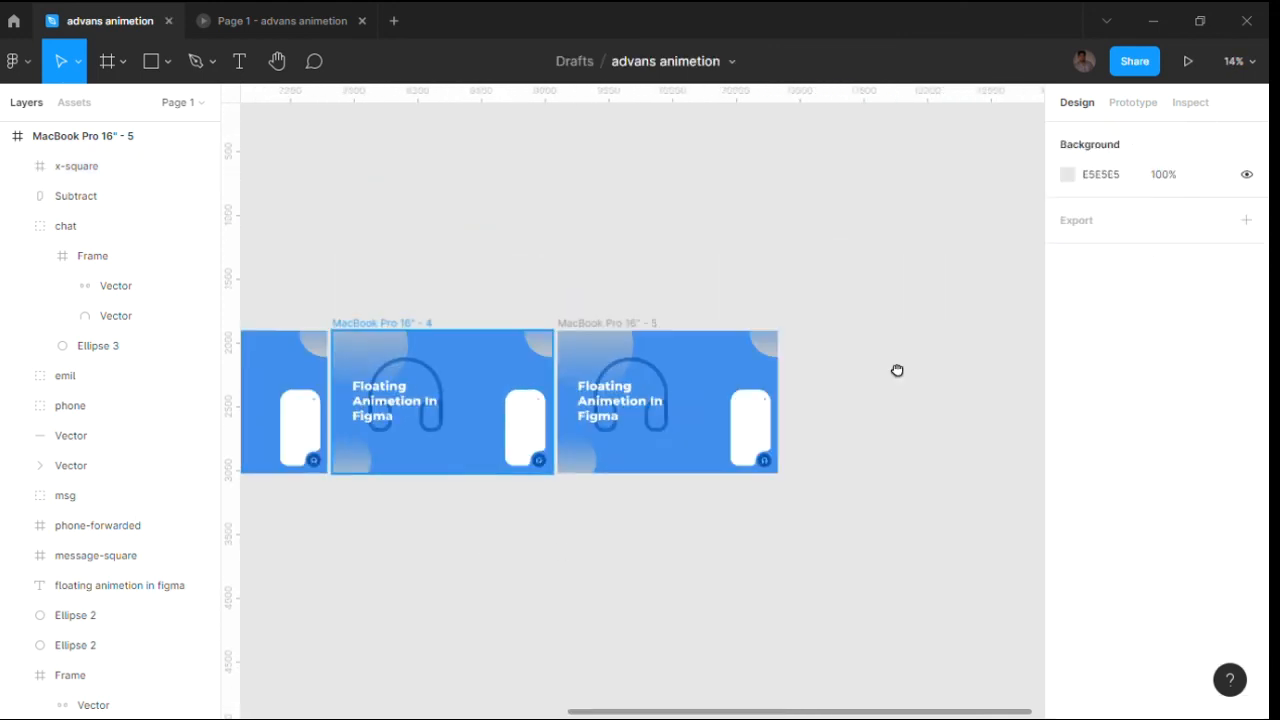
{"action": "left_click", "coordinate": [1133, 102]}
{"action": "scroll", "coordinate": [642, 548], "scroll_direction": "up", "scroll_amount": 2}
{"action": "left_click_drag", "start_coordinate": [640, 550], "coordinate": [614, 599]}
{"action": "scroll", "coordinate": [614, 600], "scroll_direction": "up", "scroll_amount": 1}
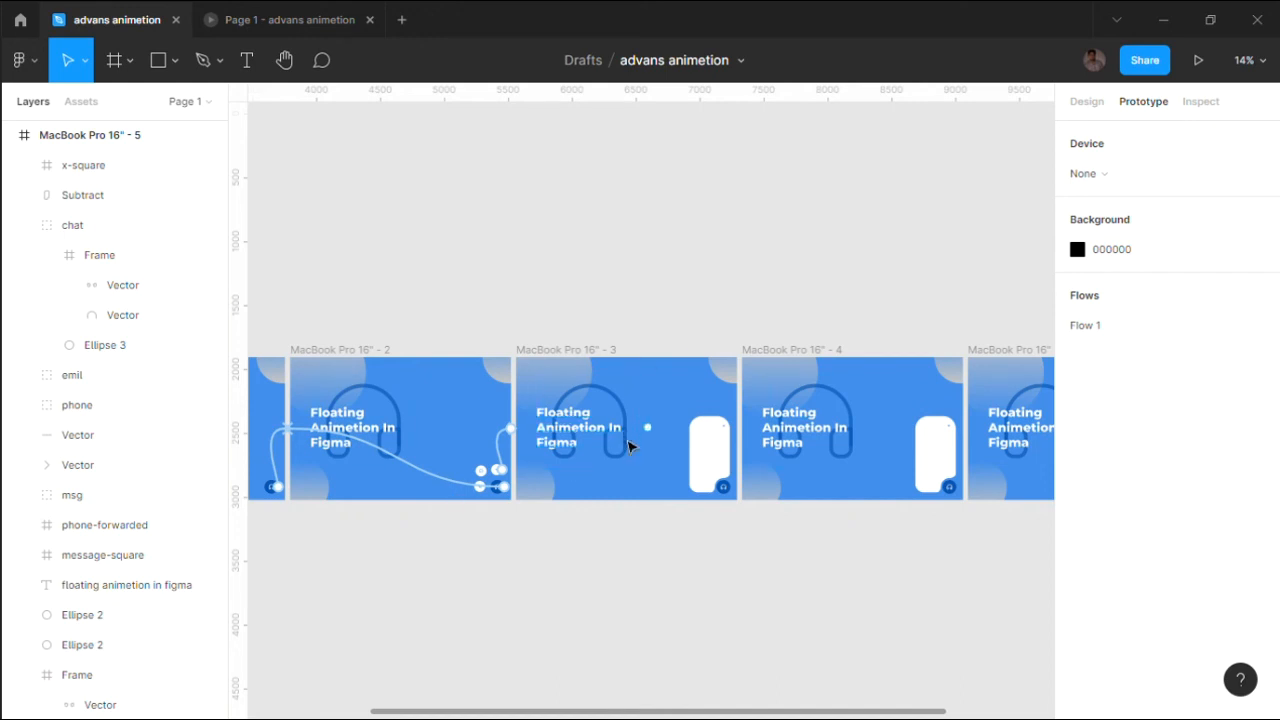
{"action": "left_click_drag", "start_coordinate": [726, 426], "coordinate": [447, 475]}
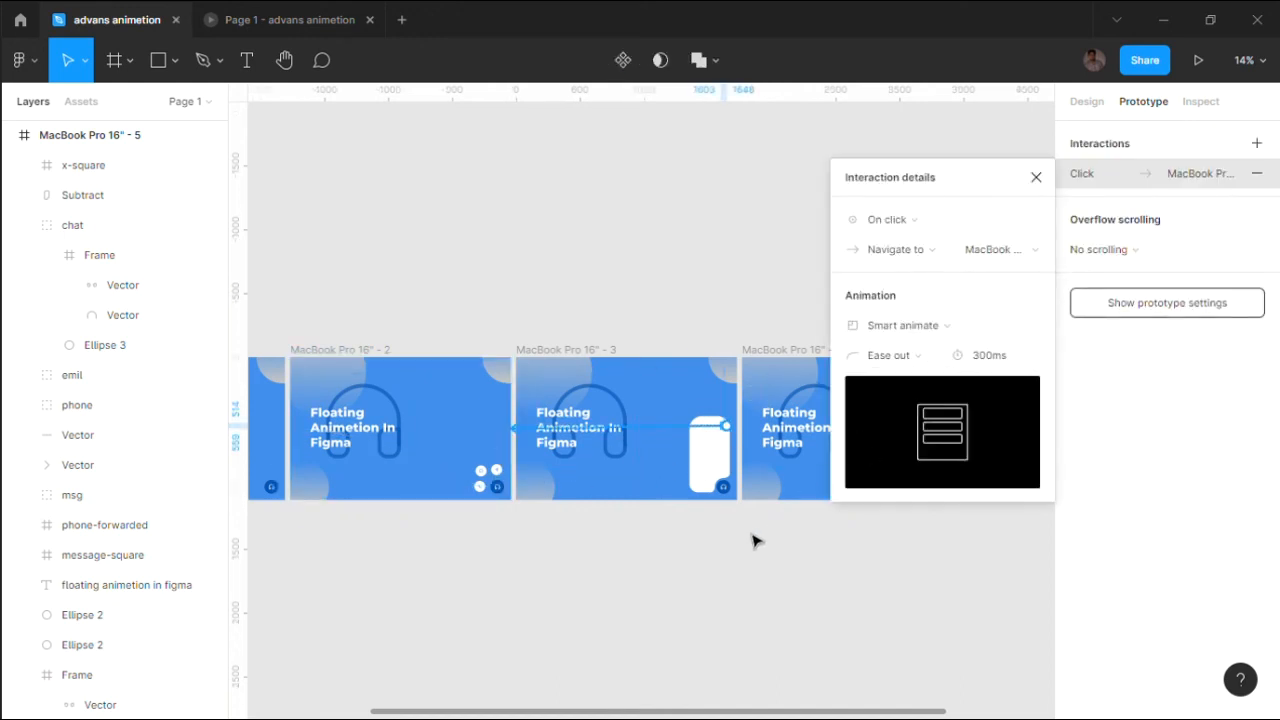
{"action": "left_click", "coordinate": [538, 521]}
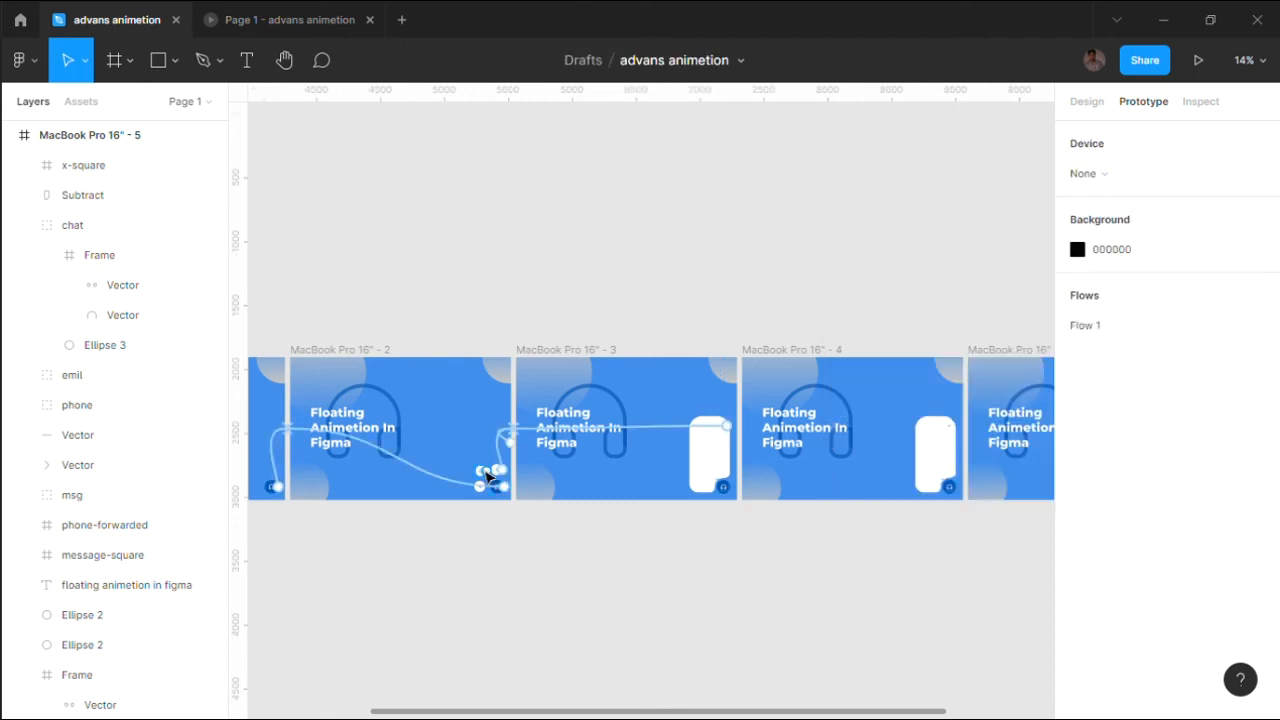
Link the speech-bubble button in MacBook Pro 16" - 2 to MacBook Pro 16" - 4 on click with Smart animate, Ease out, 300ms
{"action": "left_click", "coordinate": [487, 471]}
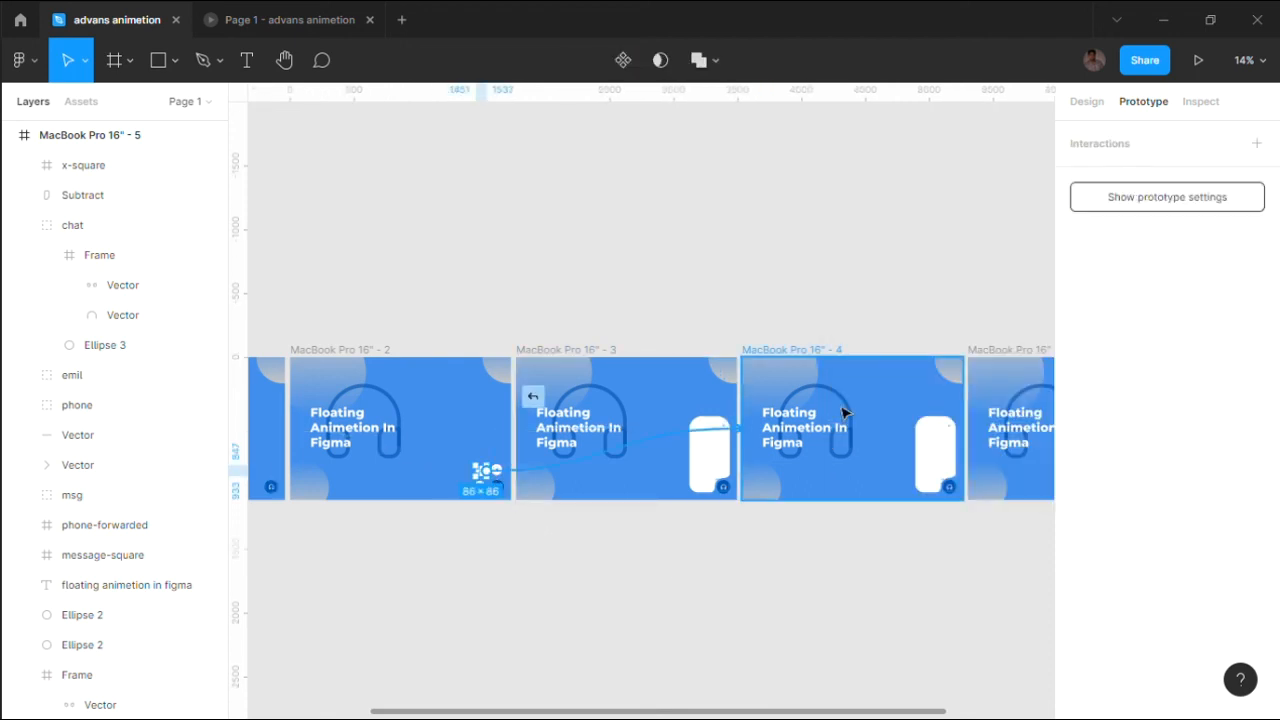
{"action": "left_click_drag", "start_coordinate": [843, 412], "coordinate": [840, 410]}
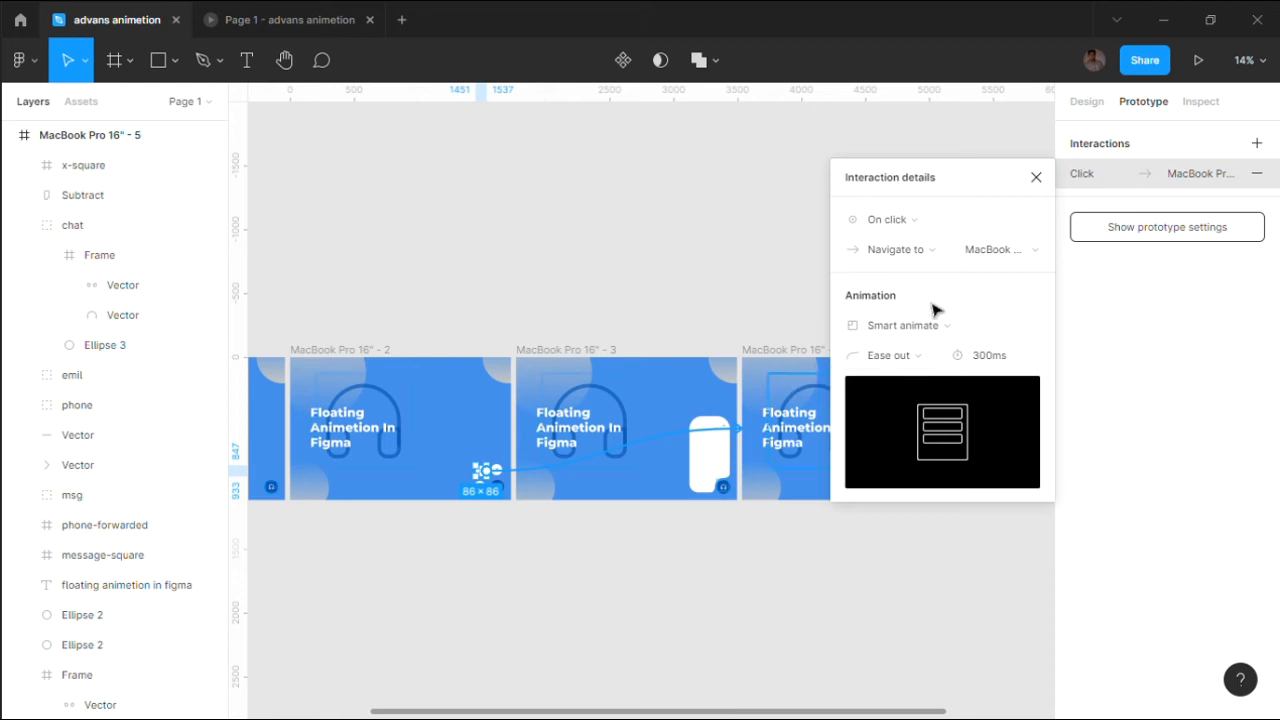
{"action": "left_click", "coordinate": [1035, 179]}
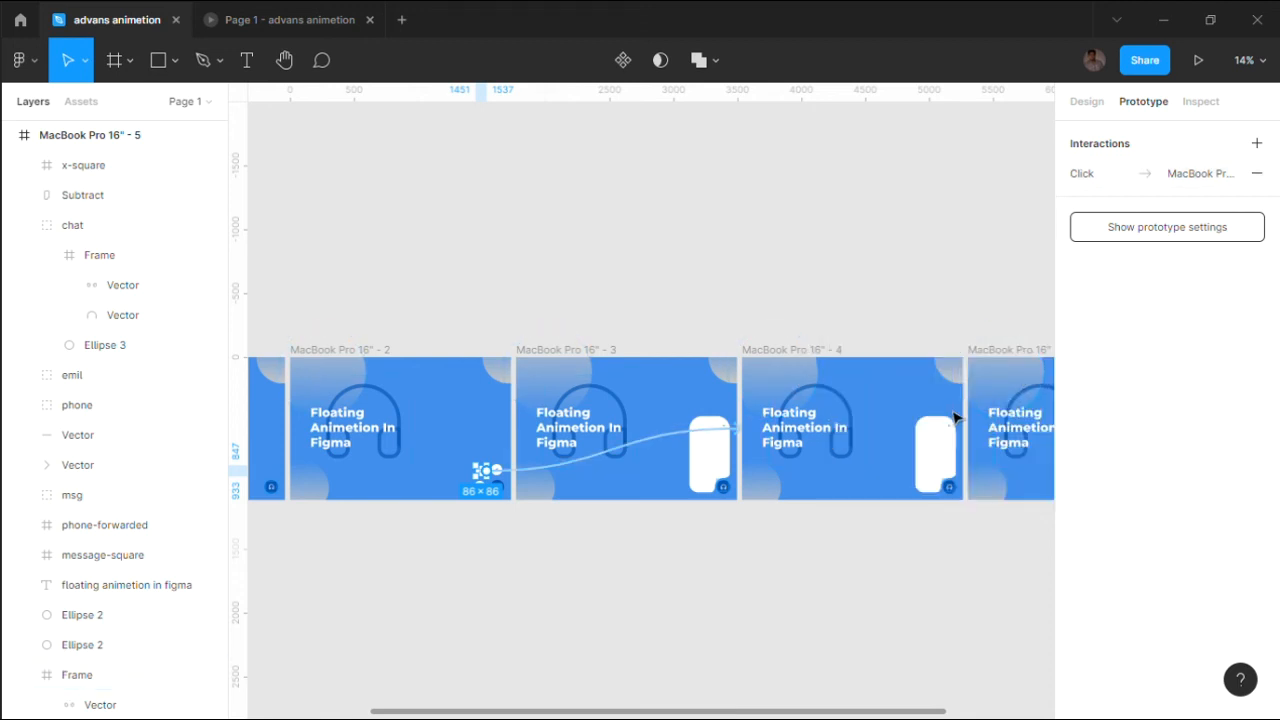
Link the x-square icon in MacBook Pro 16" - 4 back to MacBook Pro 16" - 2 on click with Smart animate, Ease out, 300ms
{"action": "scroll", "coordinate": [955, 430], "scroll_direction": "up", "scroll_amount": 2}
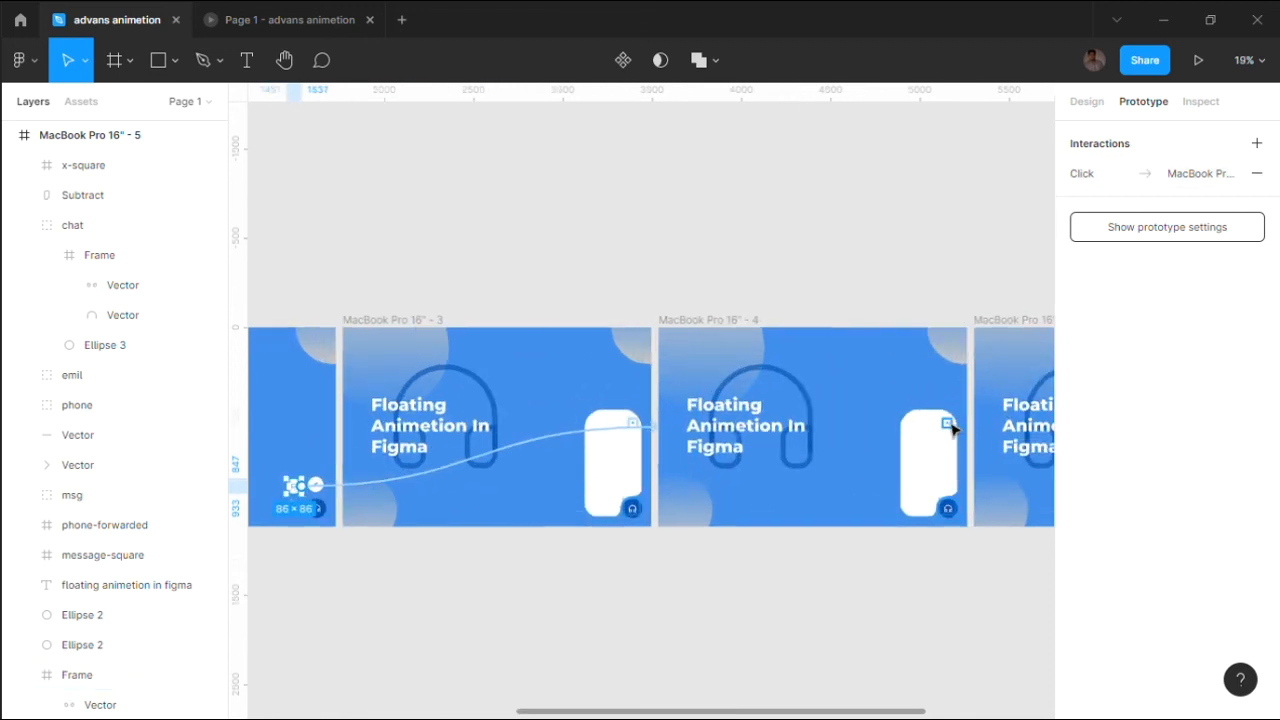
{"action": "left_click", "coordinate": [952, 427]}
{"action": "left_click_drag", "start_coordinate": [668, 545], "coordinate": [694, 520]}
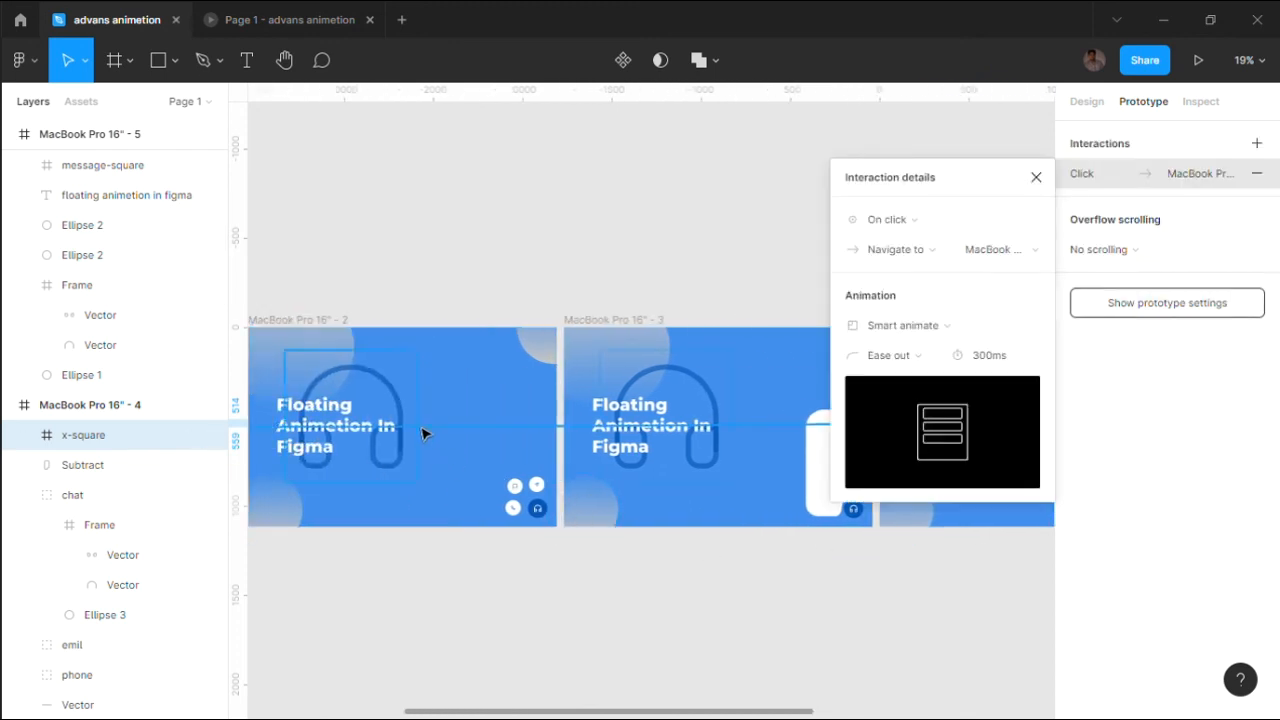
{"action": "scroll", "coordinate": [422, 433], "scroll_direction": "down", "scroll_amount": 3}
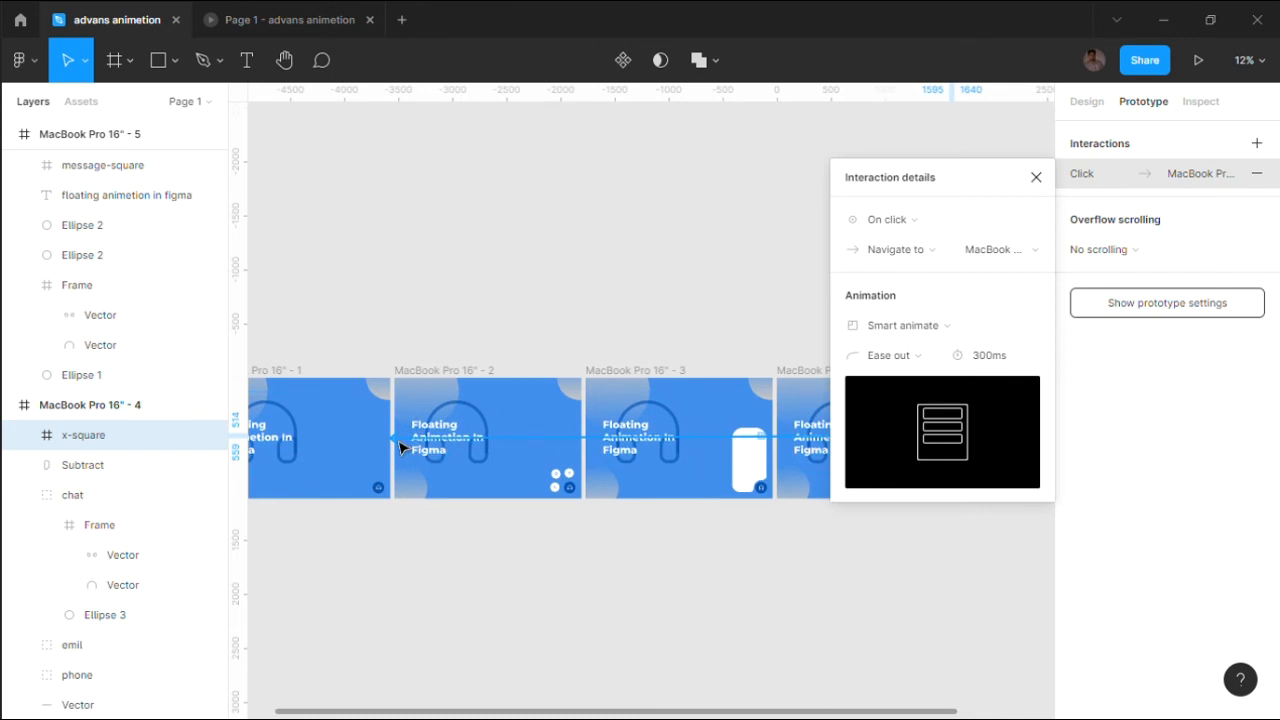
Link the phone button in MacBook Pro 16" - 2 to MacBook Pro 16" - 5 on click with Smart animate, Ease out, 300ms
{"action": "left_click", "coordinate": [563, 499]}
{"action": "left_click_drag", "start_coordinate": [563, 491], "coordinate": [1013, 480]}
{"action": "left_click_drag", "start_coordinate": [750, 591], "coordinate": [734, 584]}
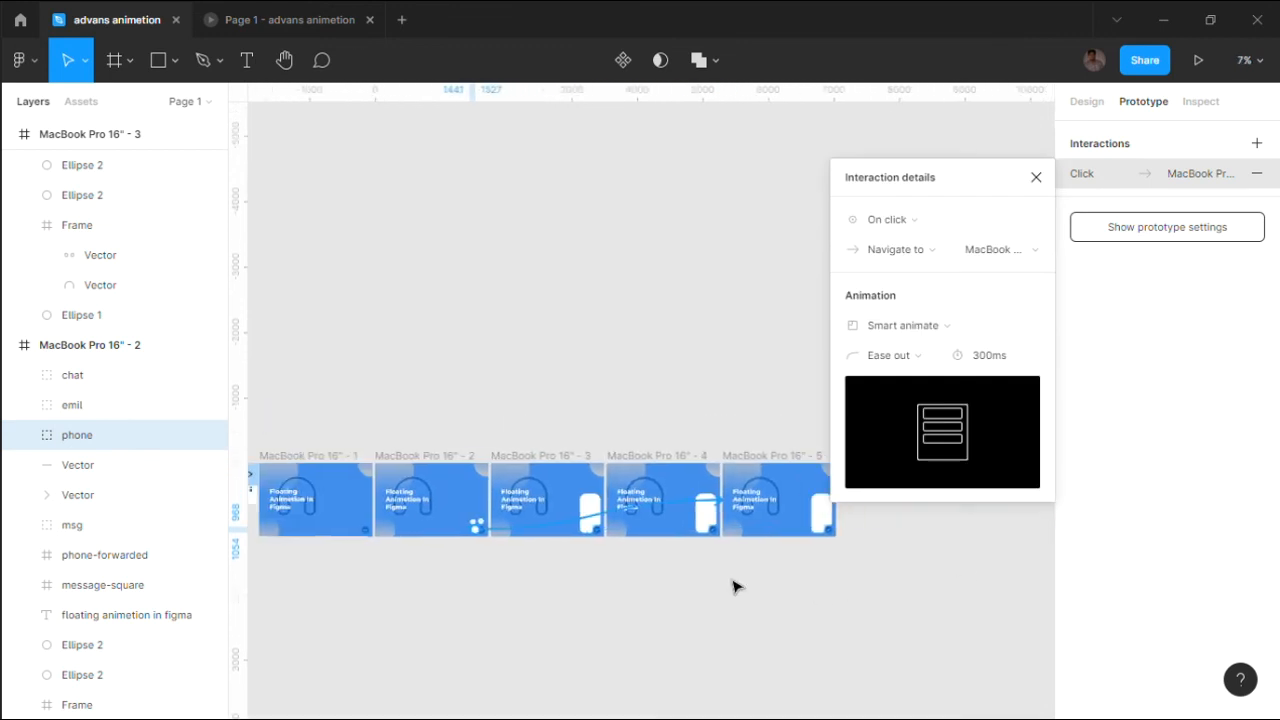
{"action": "scroll", "coordinate": [734, 584], "scroll_direction": "up", "scroll_amount": 1}
{"action": "key", "text": "Escape"}
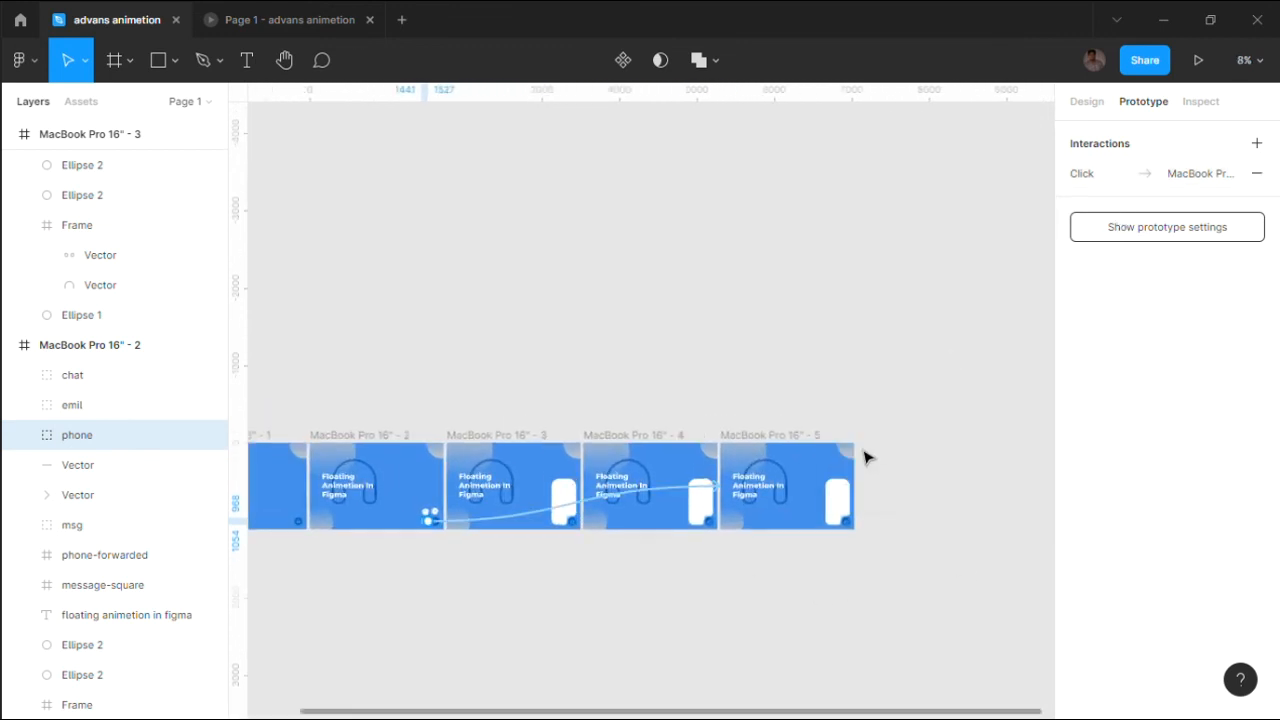
Link the x-square icon in MacBook Pro 16" - 5 back to MacBook Pro 16" - 2
{"action": "left_click", "coordinate": [851, 490]}
{"action": "left_click_drag", "start_coordinate": [858, 490], "coordinate": [400, 500]}
{"action": "left_click", "coordinate": [526, 591]}
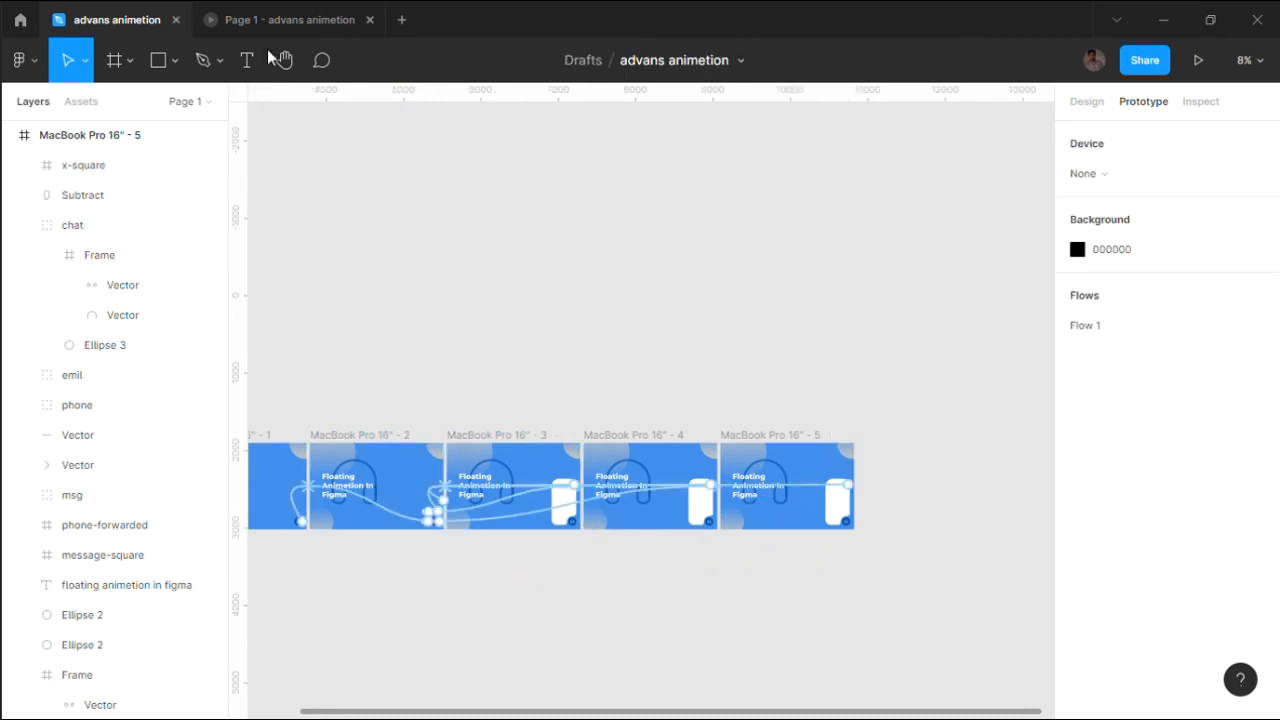
Switch to the Page 1 prototype preview of advans animetion to test the button links
{"action": "left_click", "coordinate": [280, 20]}
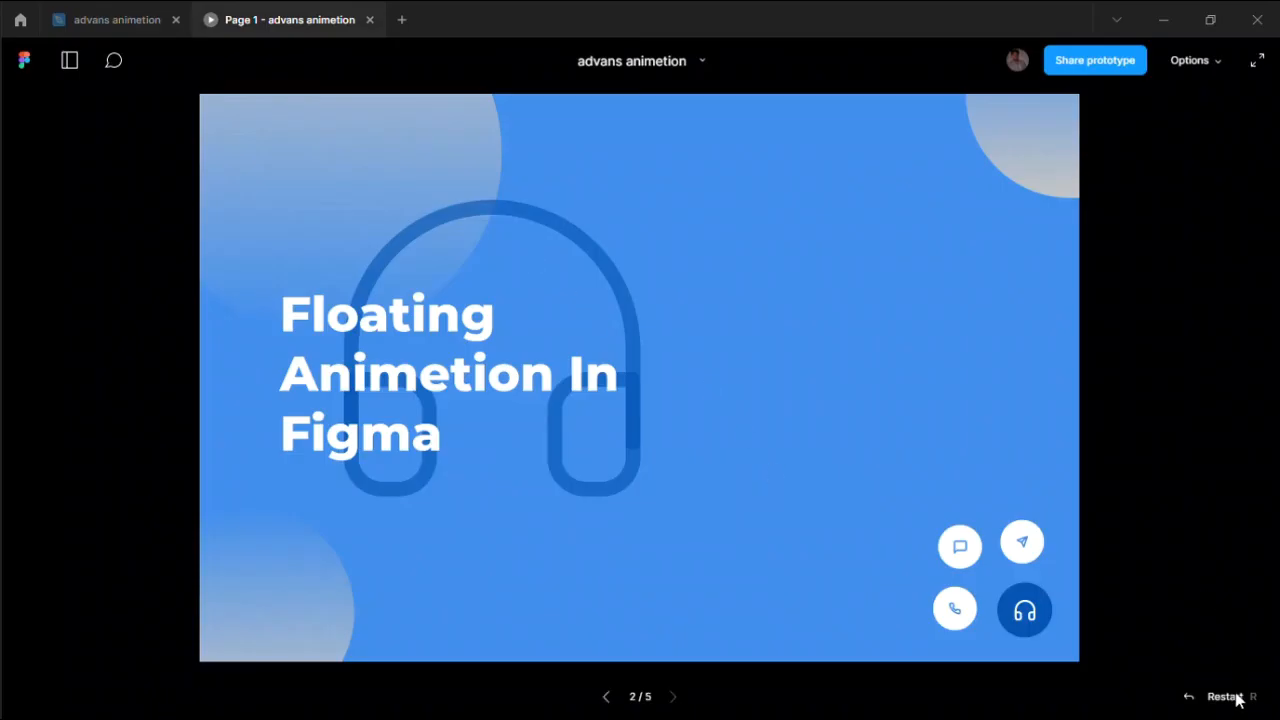